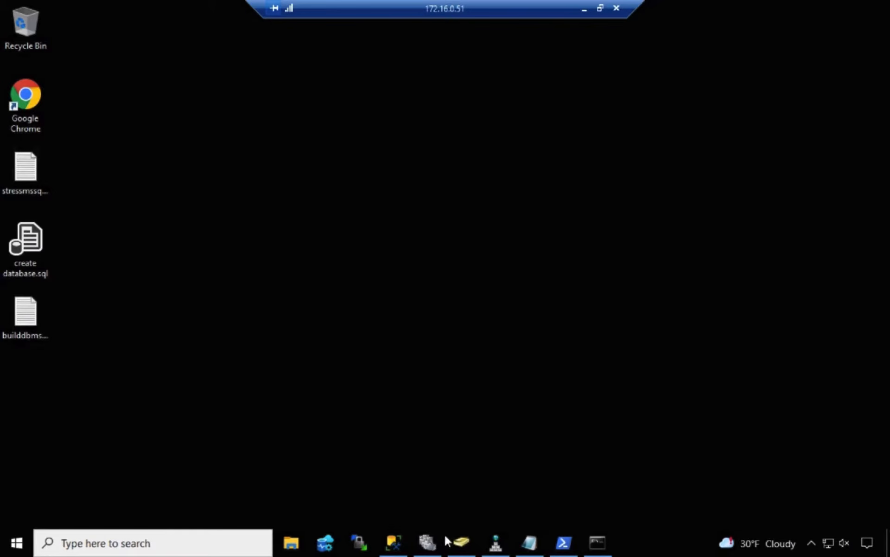
In Failover Cluster Manager, review the clustered SQL Server role's resources: server name, IP address, SQLDISK-L and SQLDISK-M
click(427, 541)
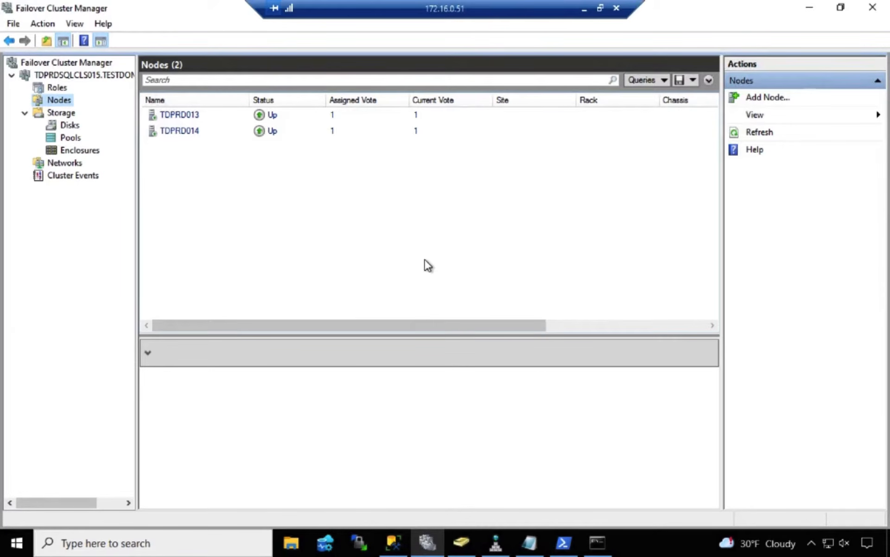
click(57, 88)
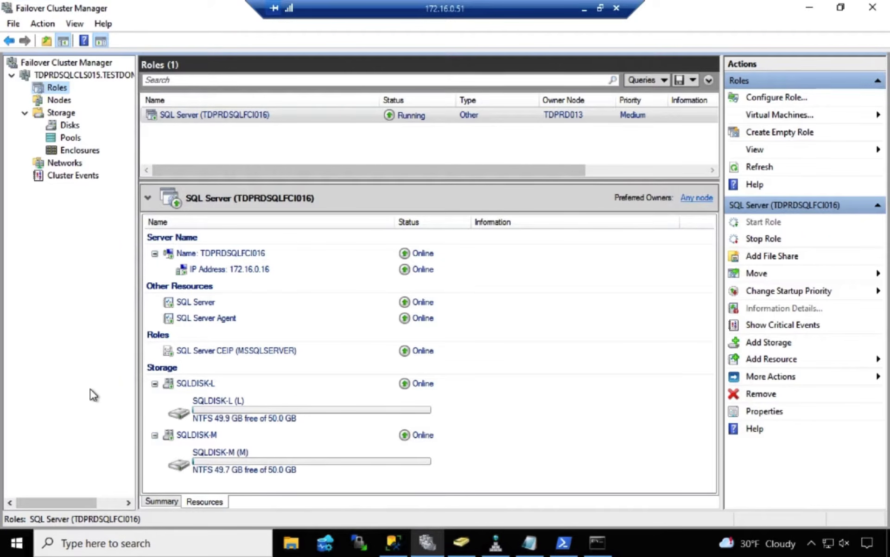
click(232, 252)
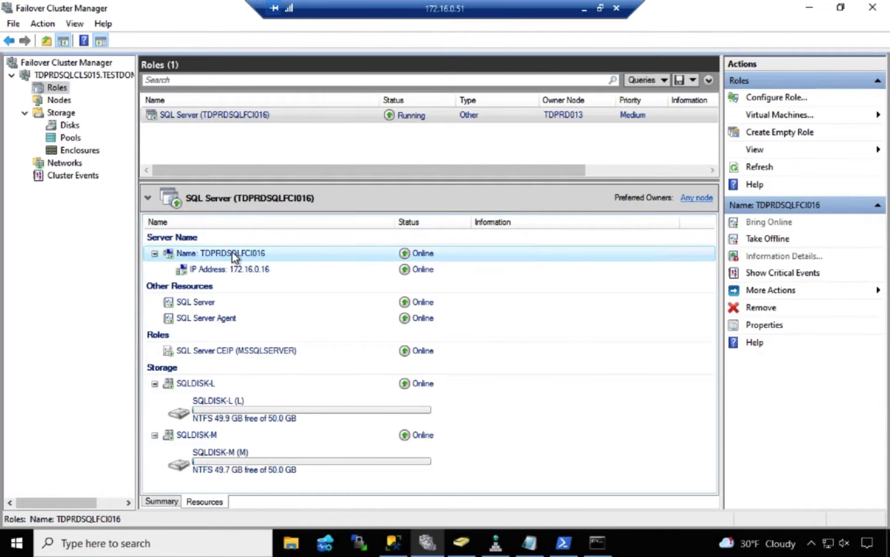
click(233, 269)
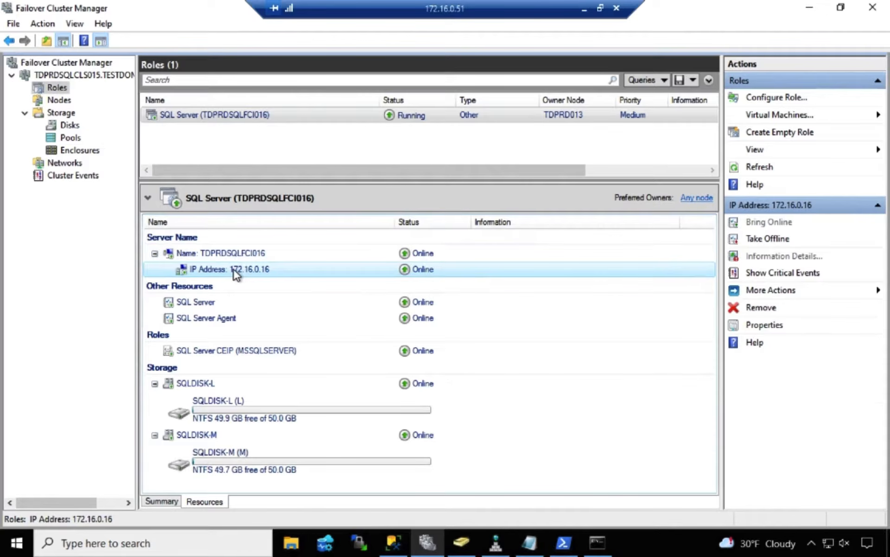
click(250, 407)
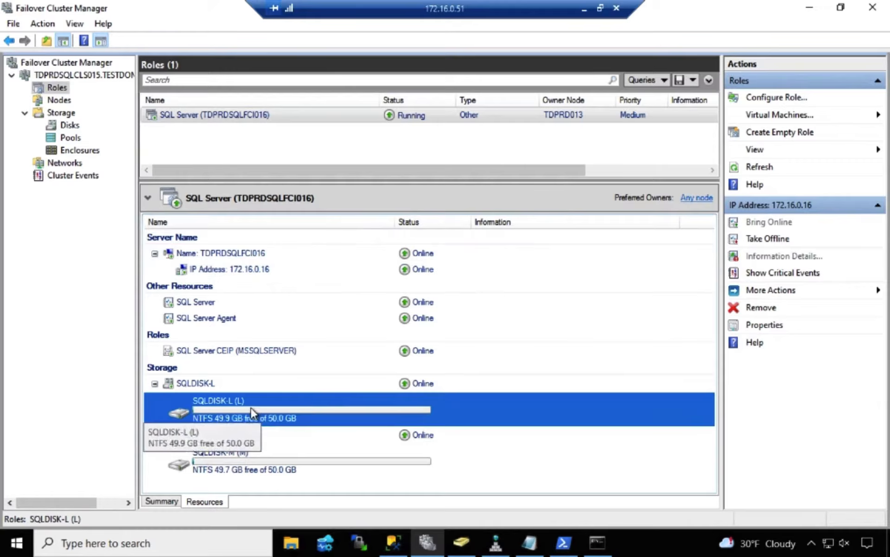
click(272, 470)
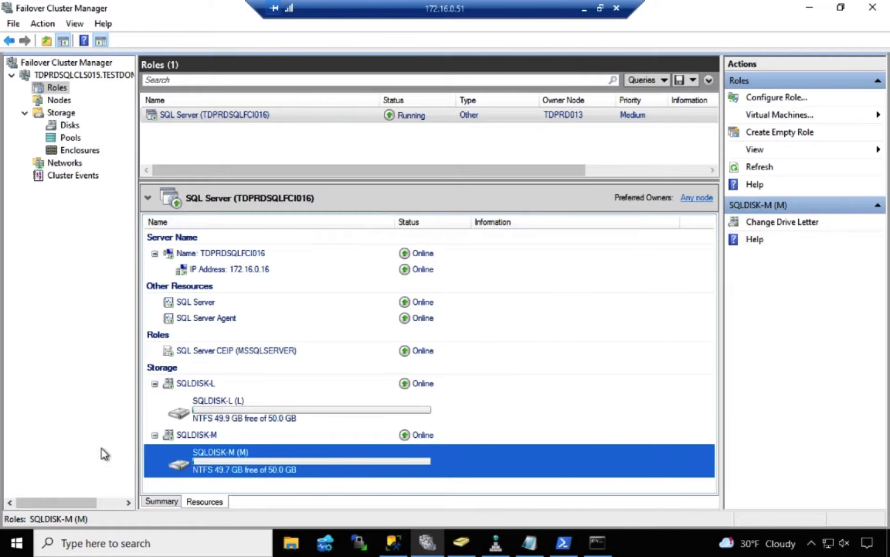
Switch to SQL Server Management Studio, check the databases on TDPRDSQLFCI016, and collapse that instance's tree
click(395, 542)
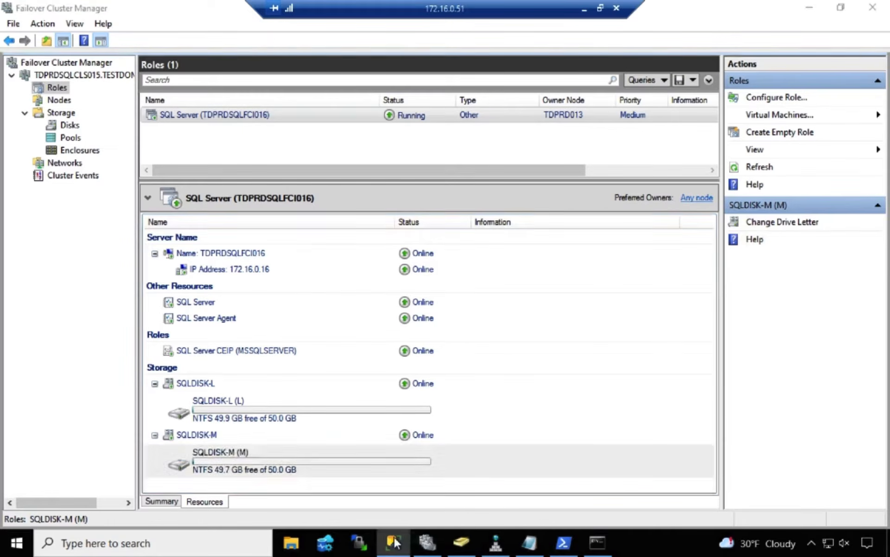
click(14, 118)
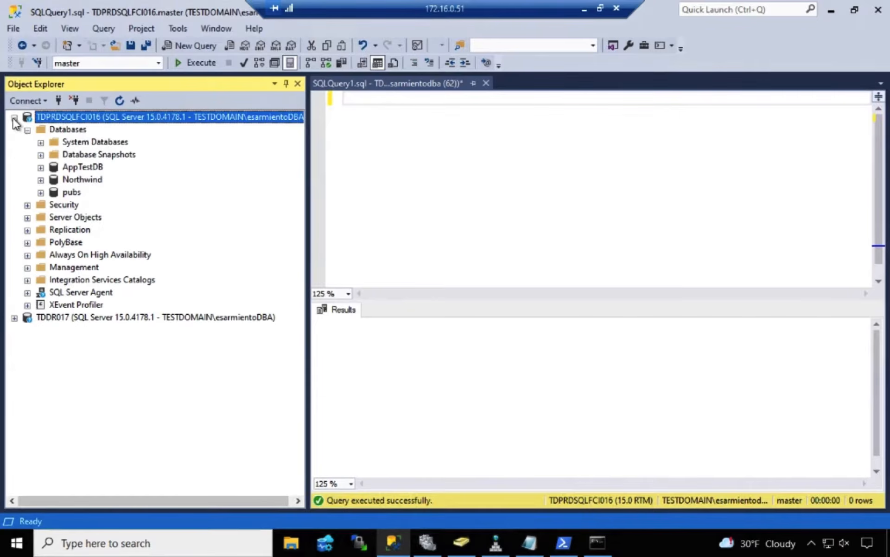
click(72, 129)
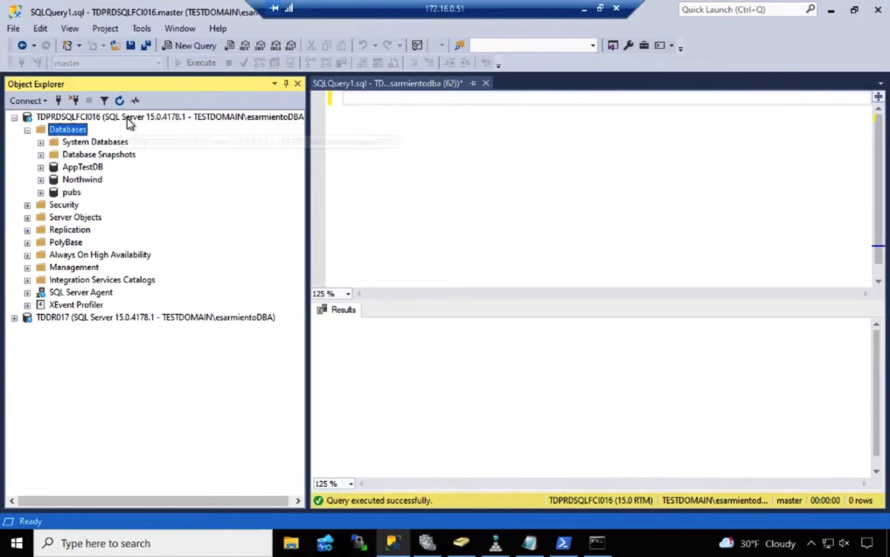
click(14, 118)
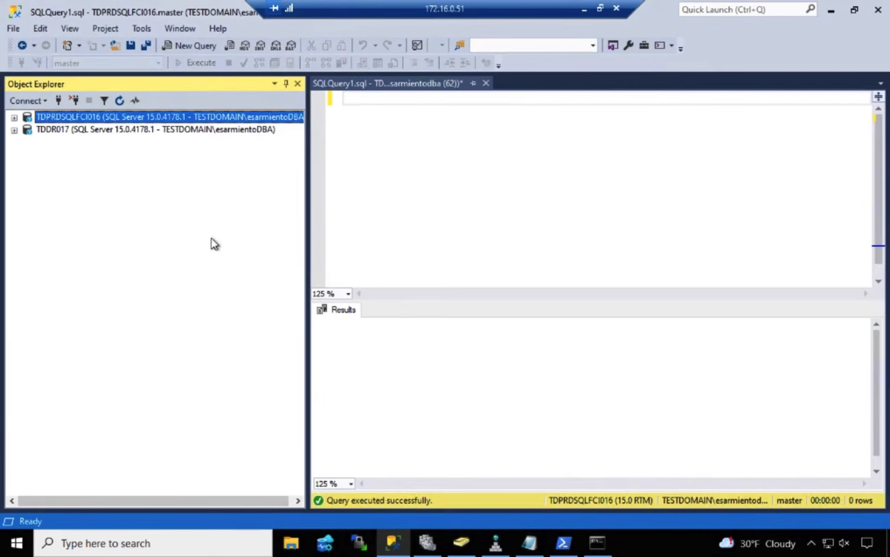
Return to Failover Cluster Manager and examine the cluster's networks and their cluster use
click(424, 542)
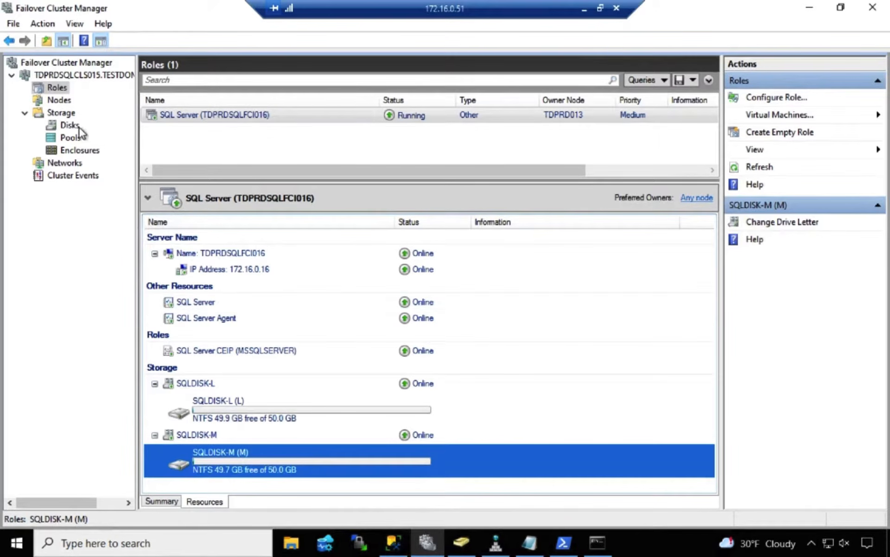
click(65, 163)
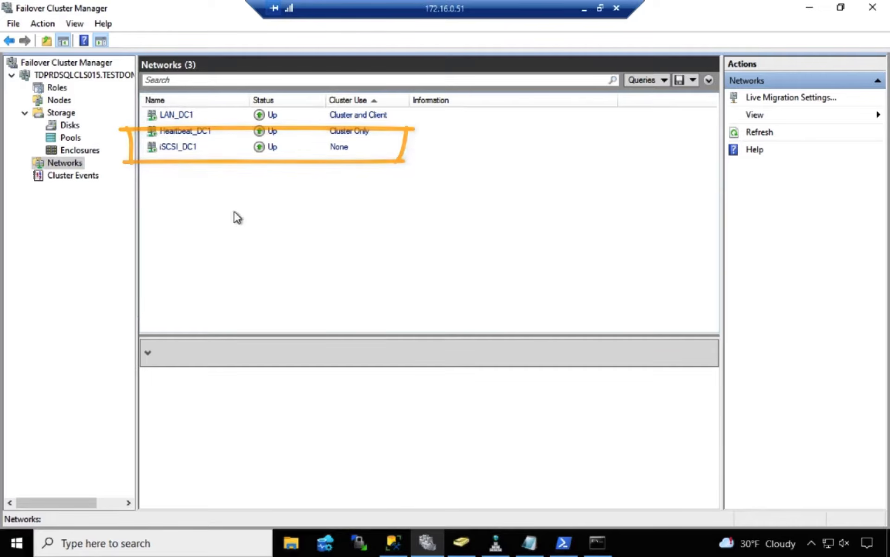
In Windows PowerShell, open a remote session to TDPRDSQLCLS015 with Enter-PSSession, then go to the C:\ root and clear the screen
click(563, 542)
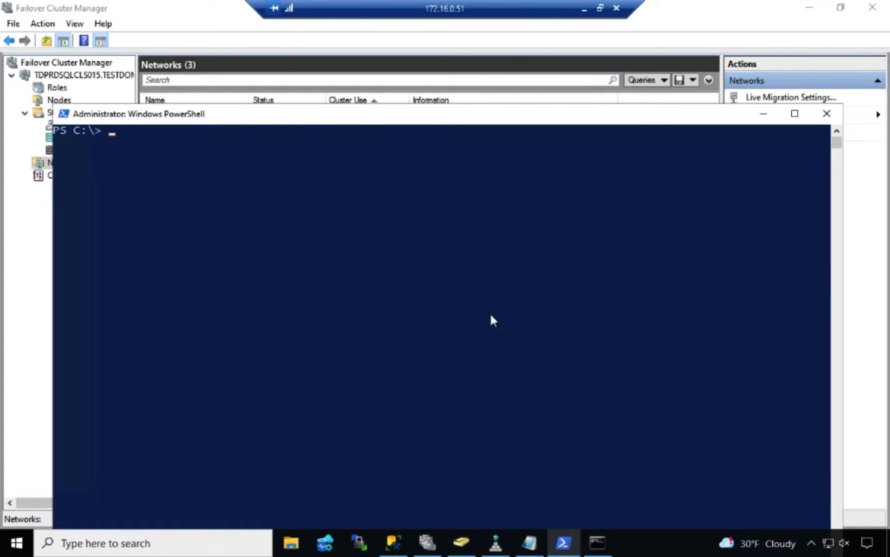
text(enter-pss)
key(Tab)
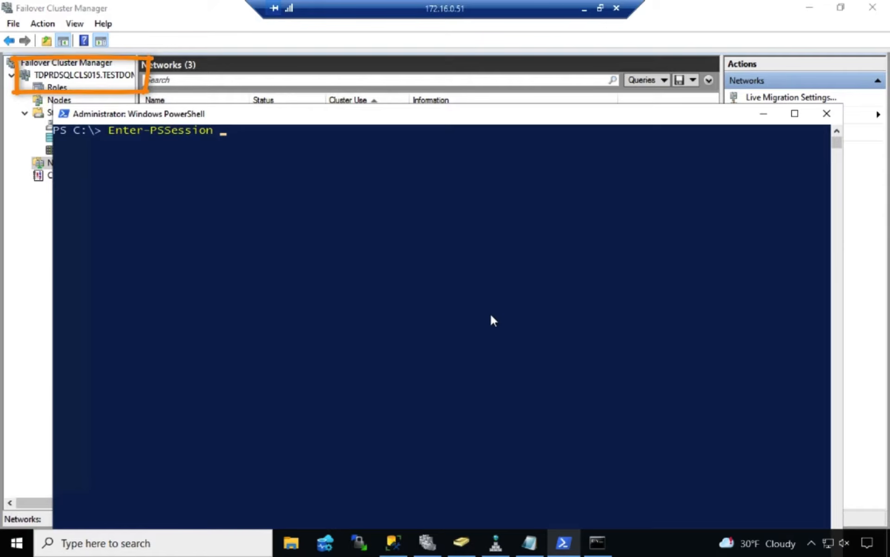
text(-ComputerName TD)
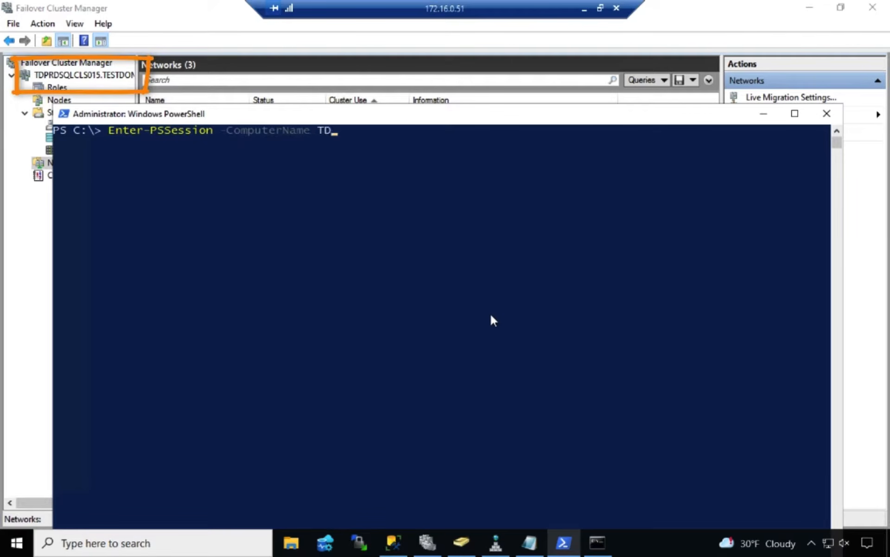
text(PRDSQLCLS015)
key(Return)
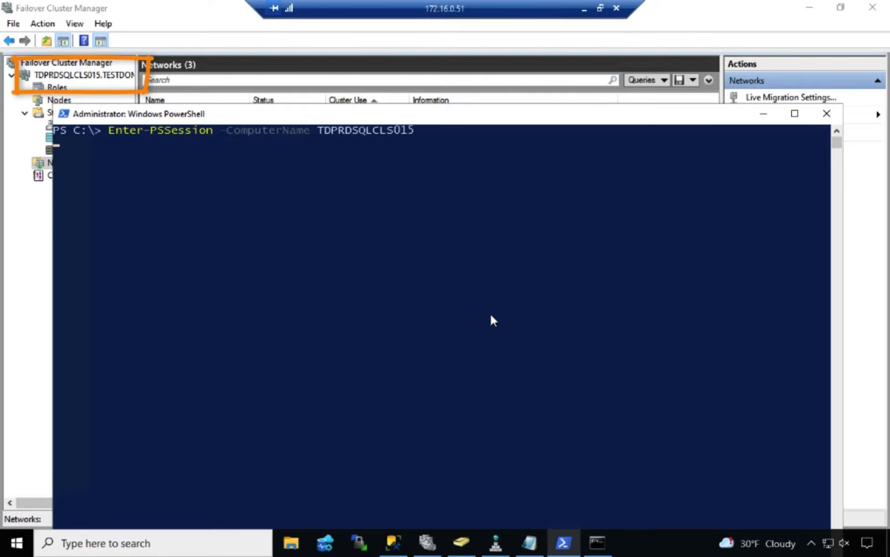
text(cd\)
key(Return)
text(cls)
key(Return)
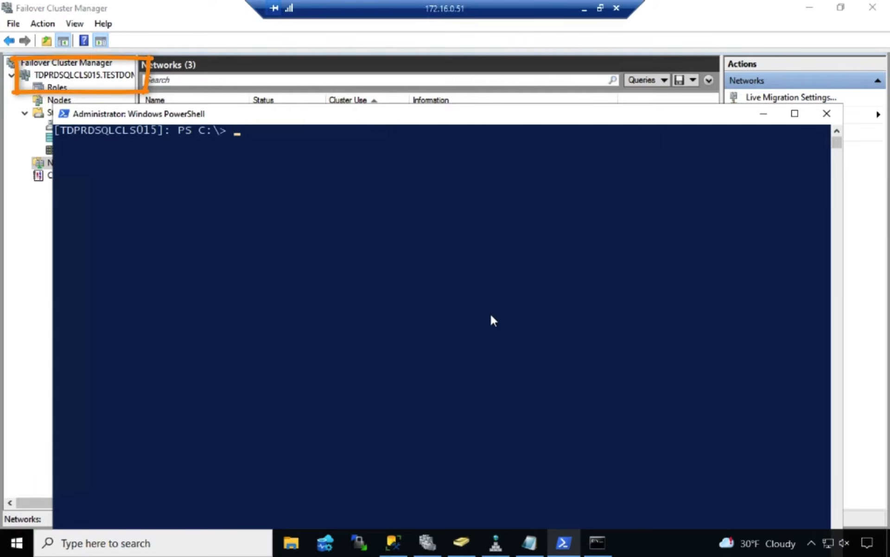
Query the host name and IP configuration in the TDPRDSQLCLS015 session using hostname and ipconfig
text(ho)
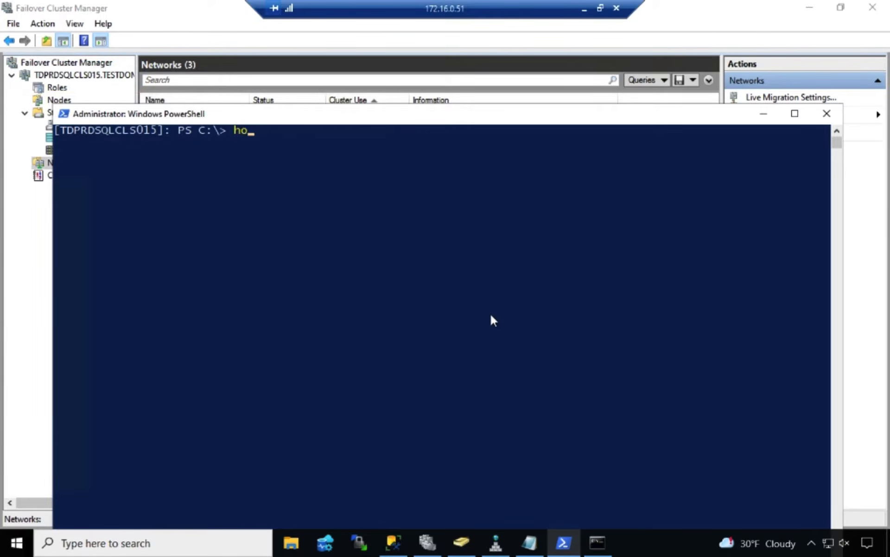
text(stname)
key(Return)
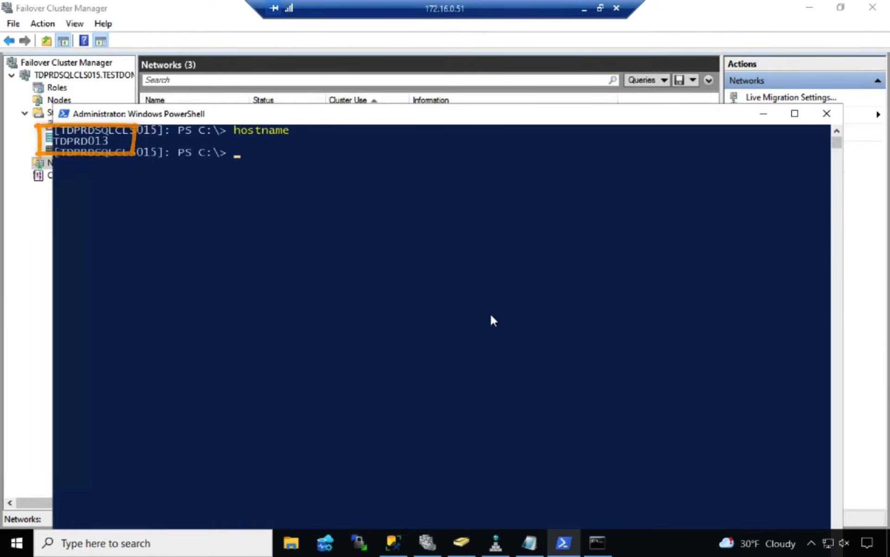
text(ipconfig)
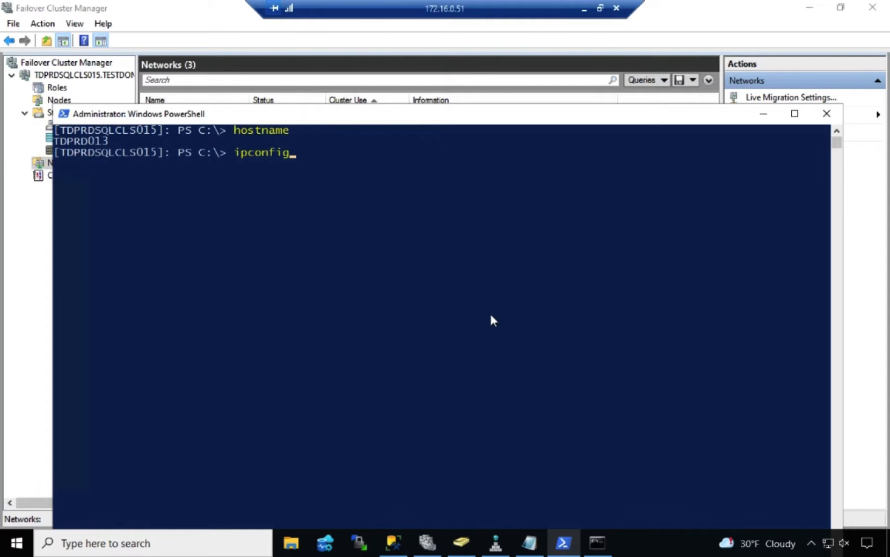
key(Return)
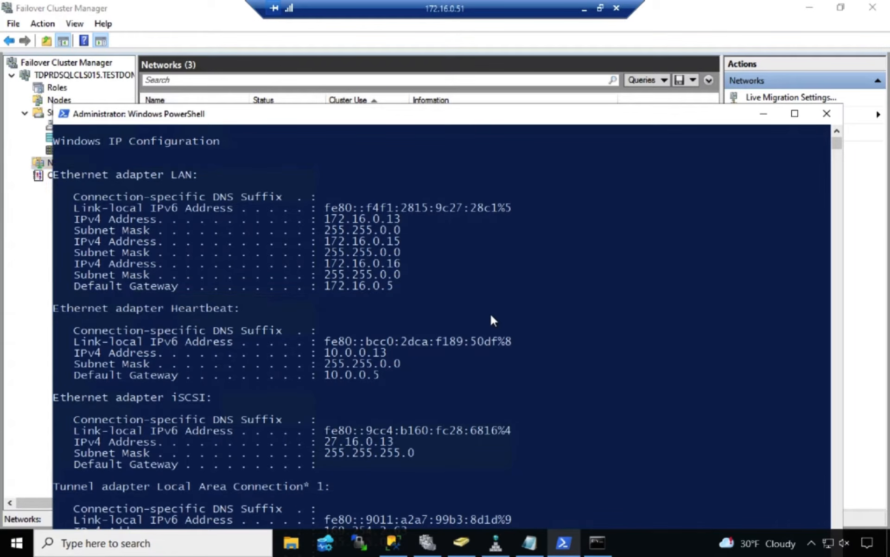
In the command prompt's PowerShell, open a remote session to TDDR017 with Enter-PSSession, go to the C:\ root, and clear the screen
click(598, 542)
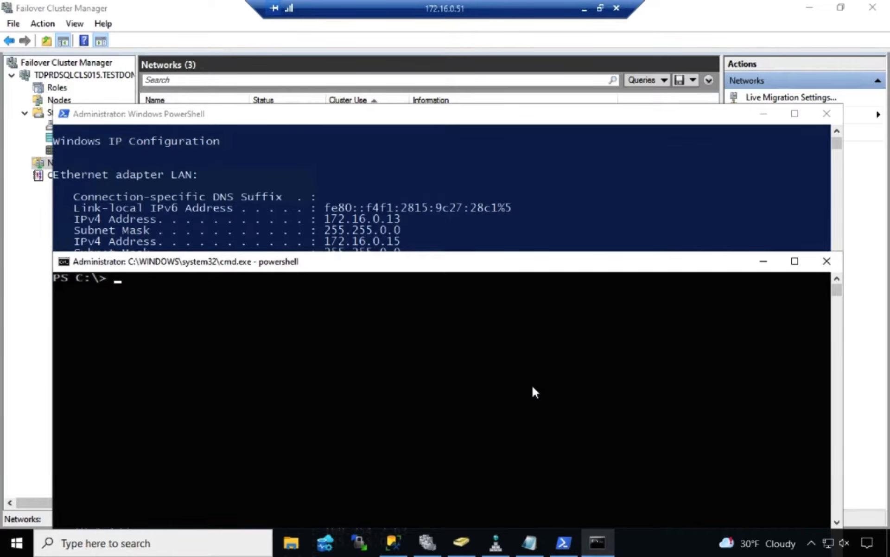
text(Enter-PSSession )
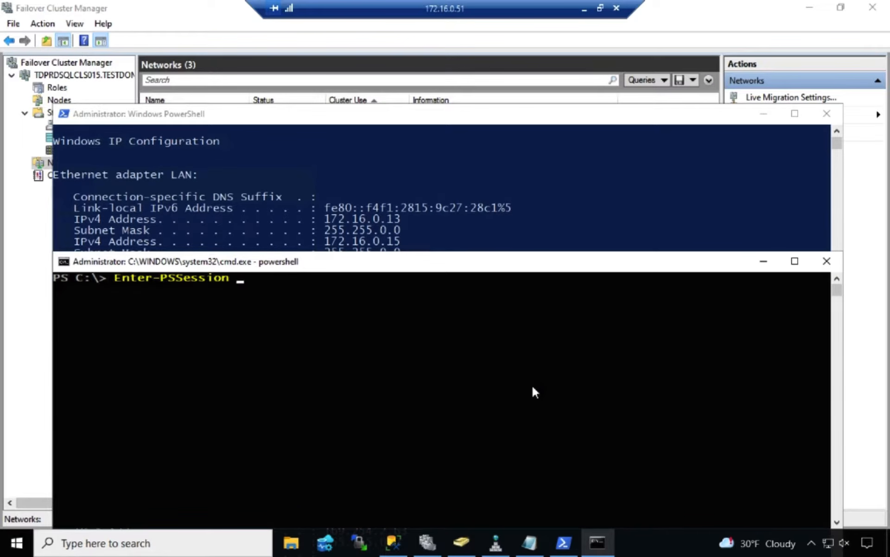
text(-ComputerName TDDR017)
key(Return)
text(cd\)
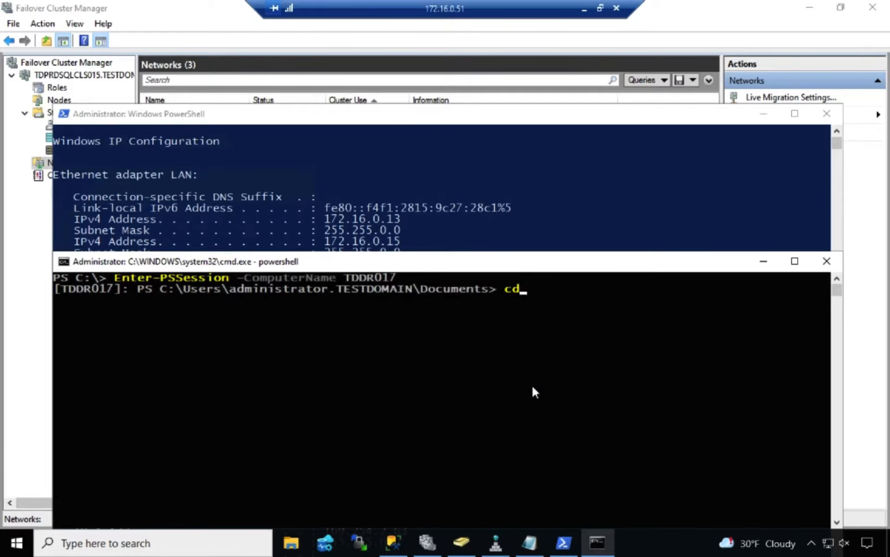
key(Return)
text(cls)
key(Return)
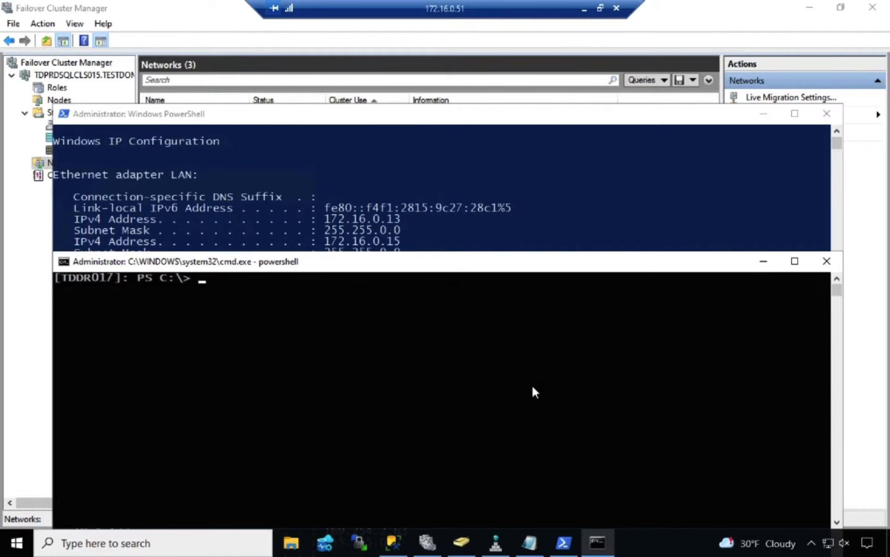
Query the host name and IP configuration in the TDDR017 session using hostname and ipconfig
text(hostname)
key(Return)
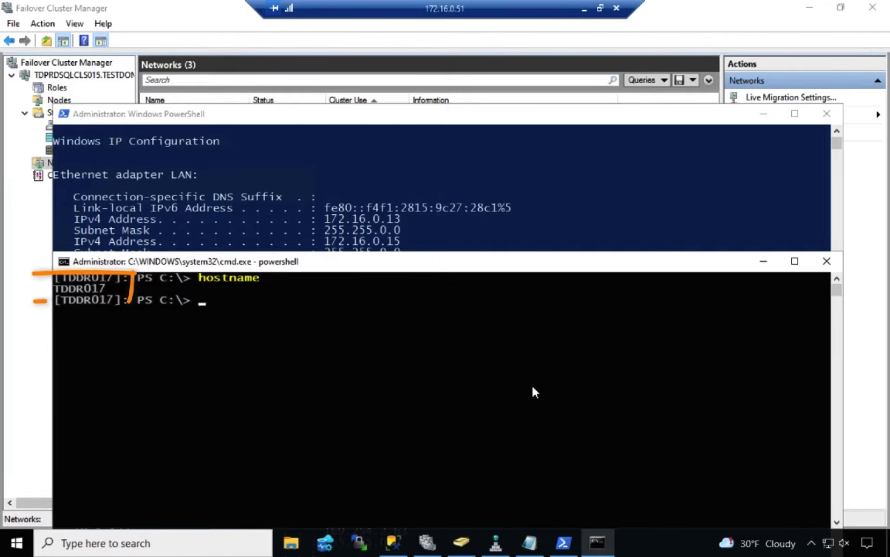
text(ipconfig)
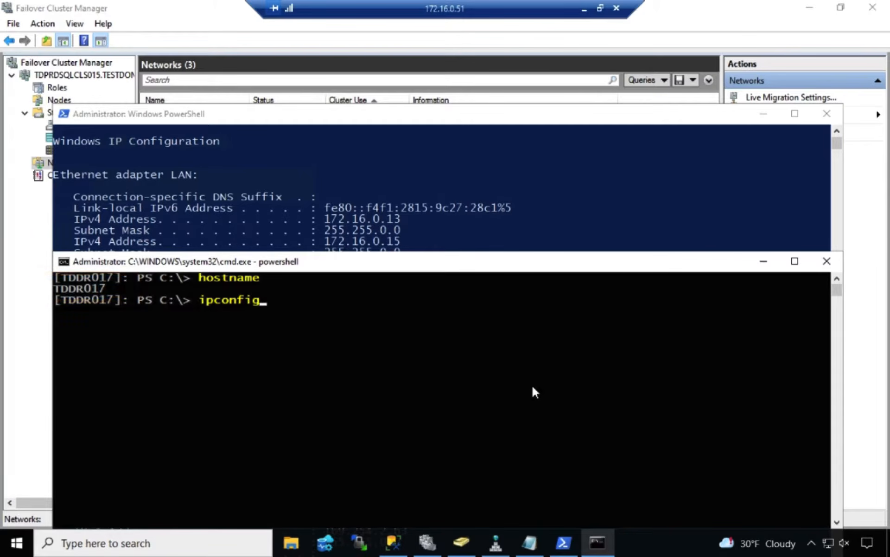
key(Return)
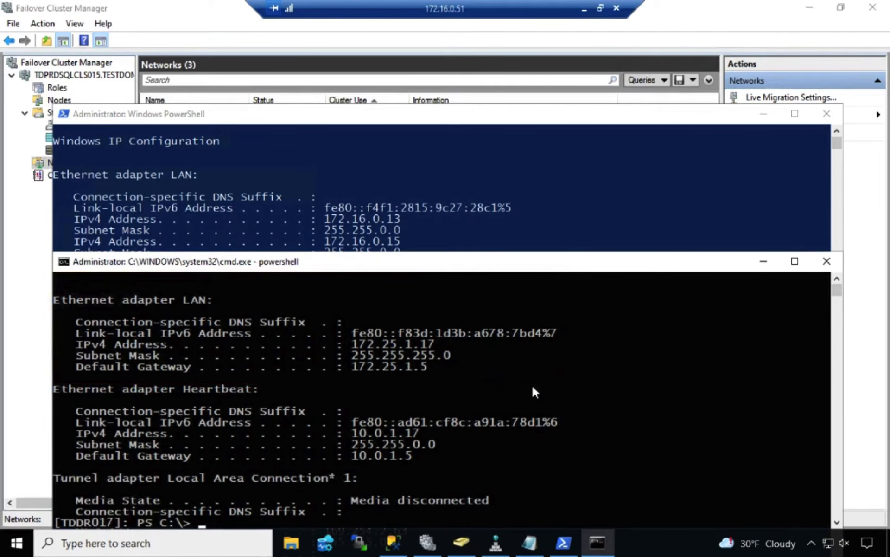
Switch to SQL Server Management Studio and expand the TDDR017 instance to check its databases
click(393, 543)
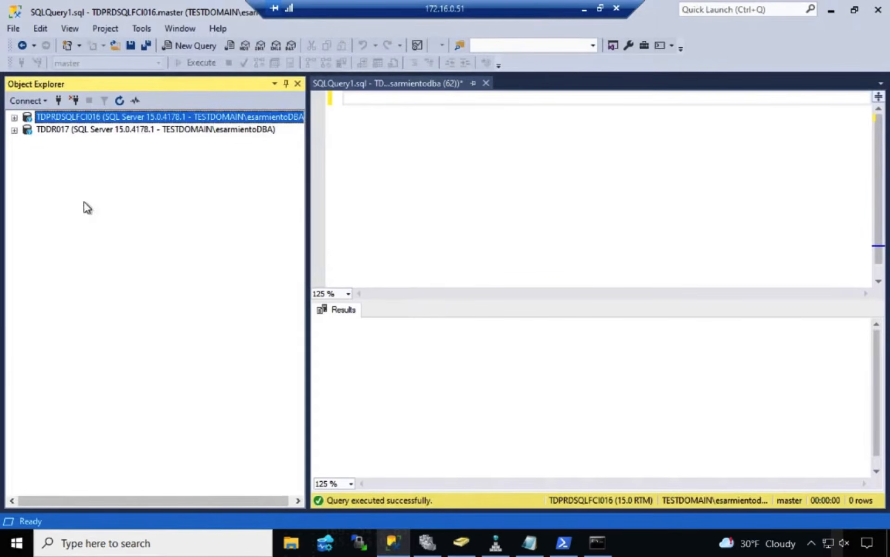
double_click(51, 130)
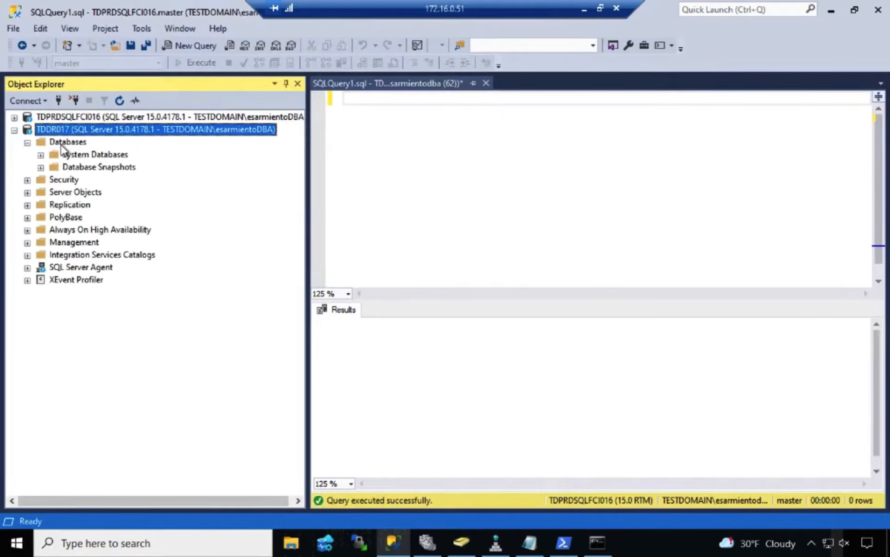
click(62, 145)
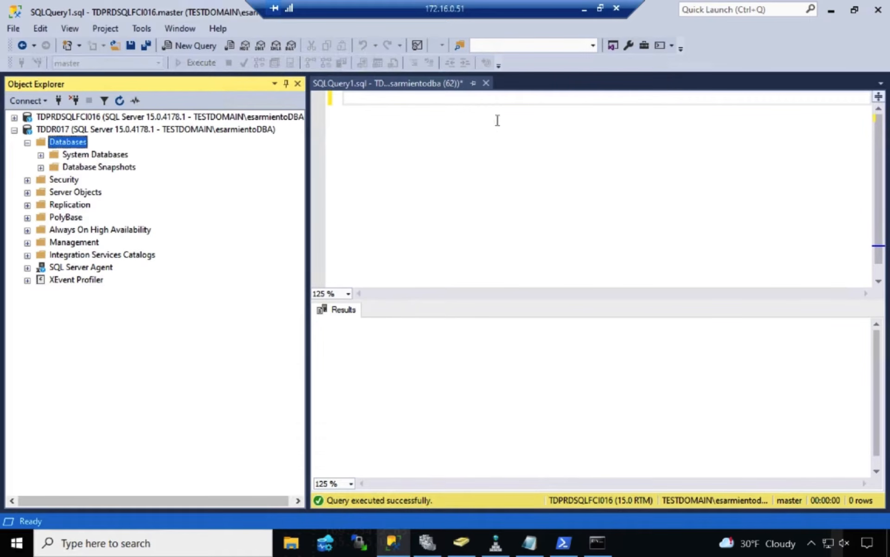
Open the server properties of TDPRDSQLFCI016 and examine the default database locations in its database settings
click(523, 99)
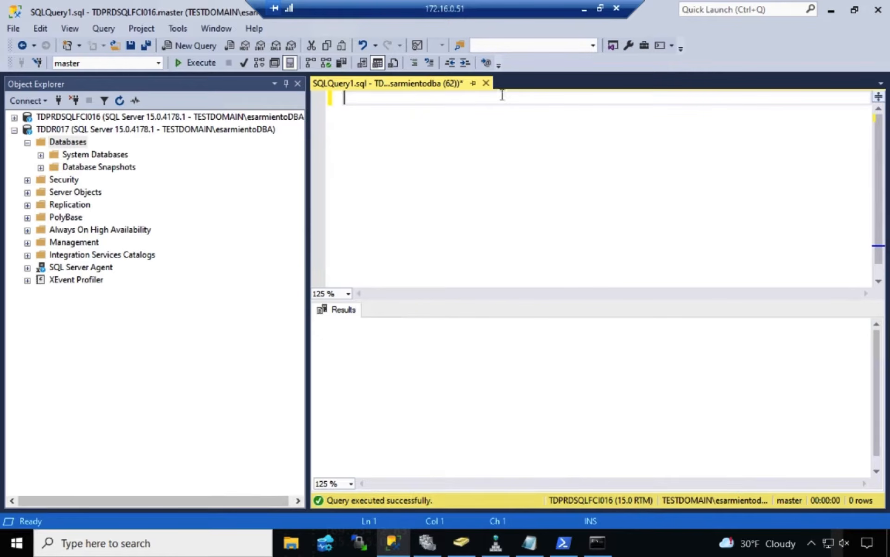
click(273, 117)
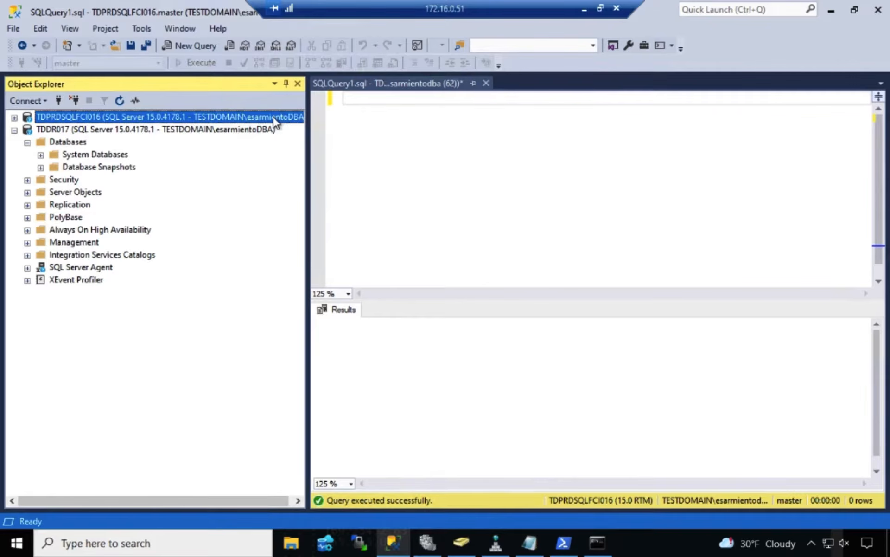
right_click(274, 118)
click(230, 398)
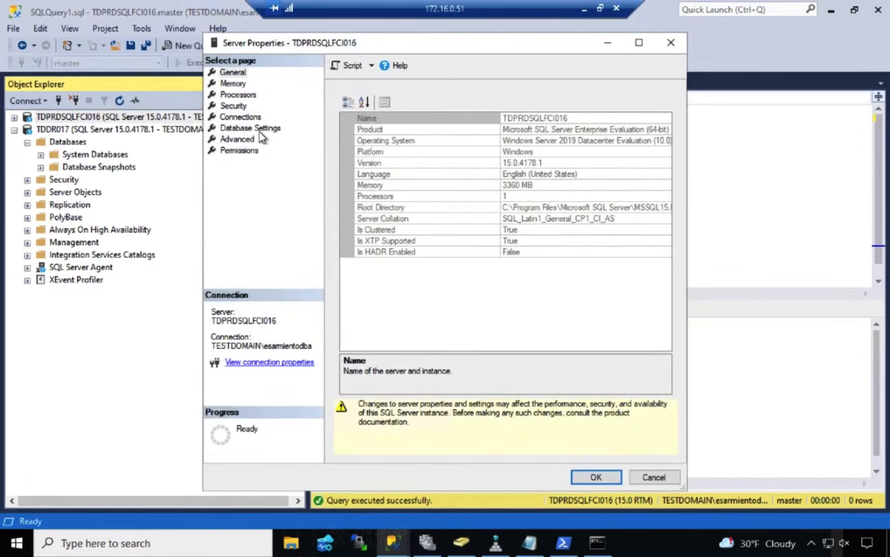
click(260, 131)
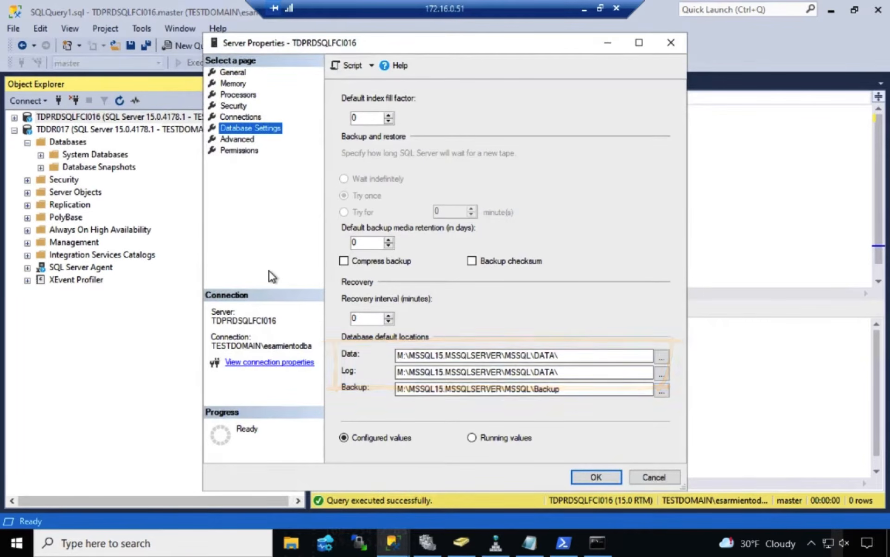
Close the TDPRDSQLFCI016 properties and examine the default database locations in TDDR017's server properties
click(669, 43)
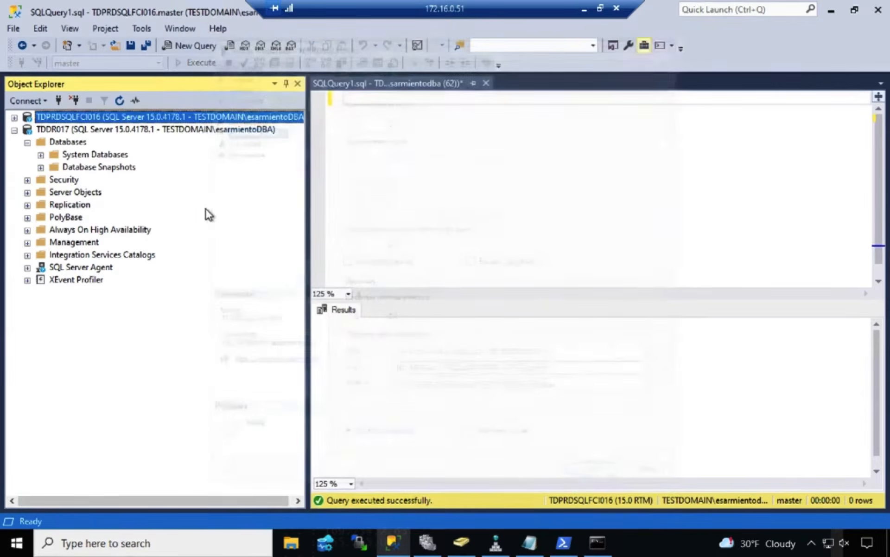
click(130, 129)
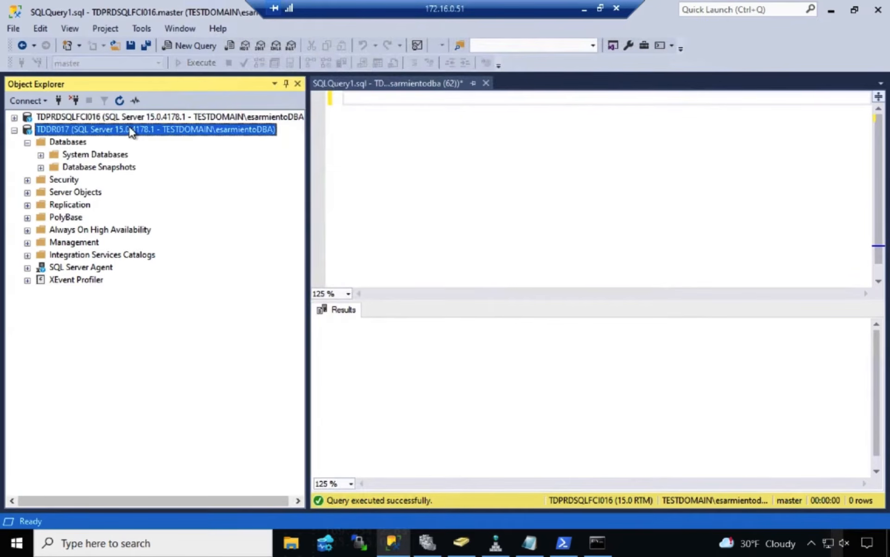
right_click(129, 129)
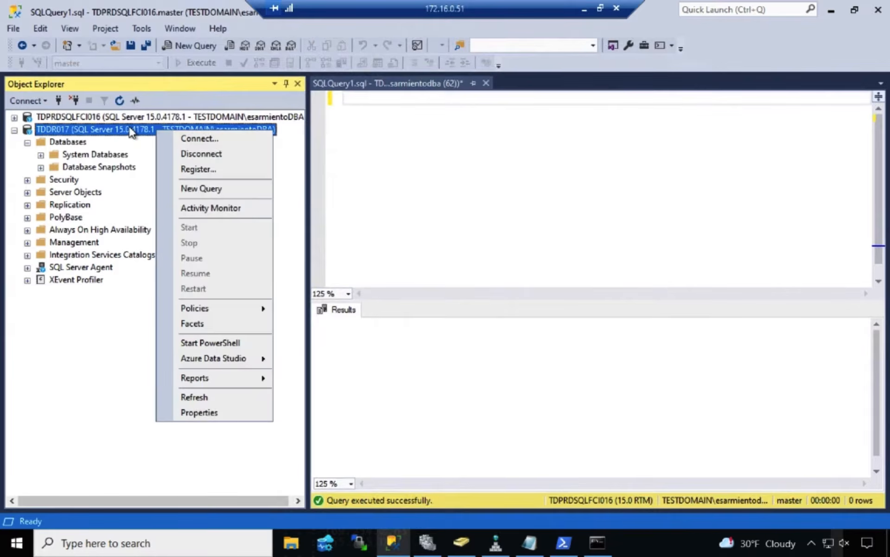
click(207, 412)
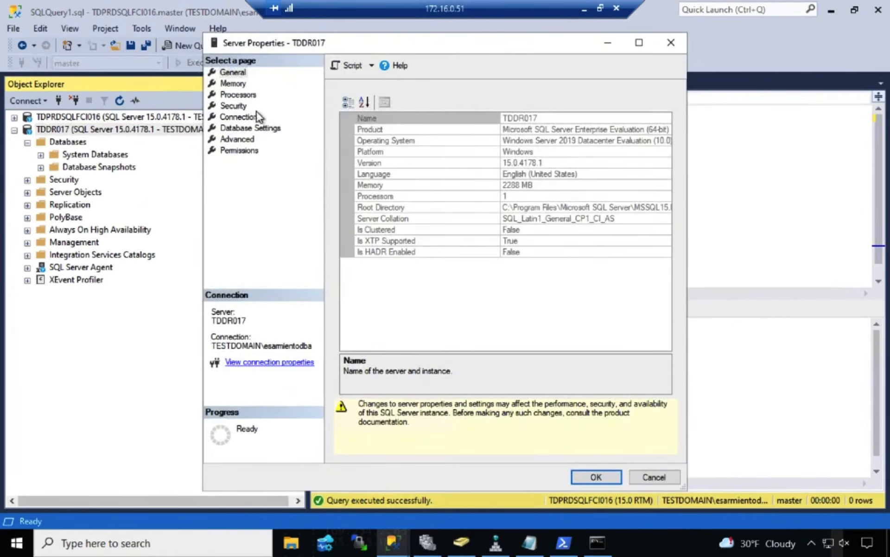
click(257, 129)
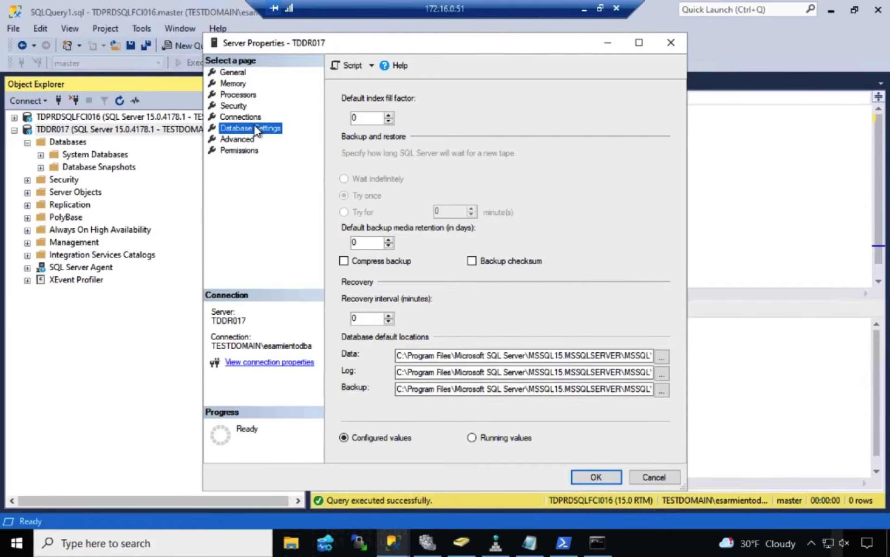
key(Escape)
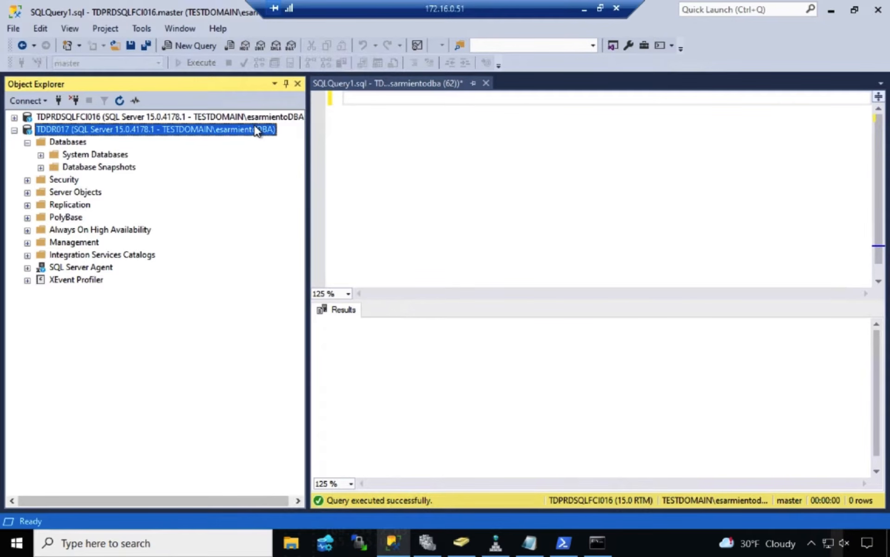
Switch to Failover Cluster Manager and review the roles and nodes of the TDPRDSQLCLS015 cluster
click(431, 547)
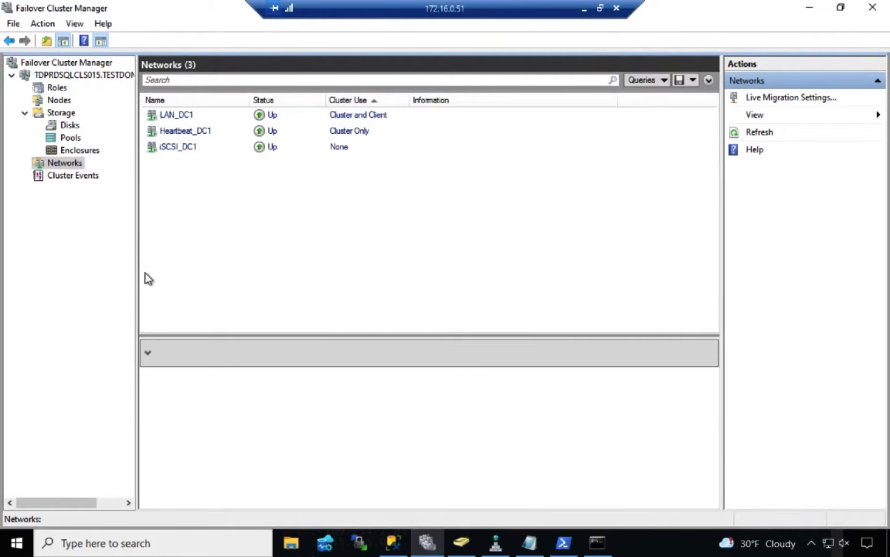
click(54, 87)
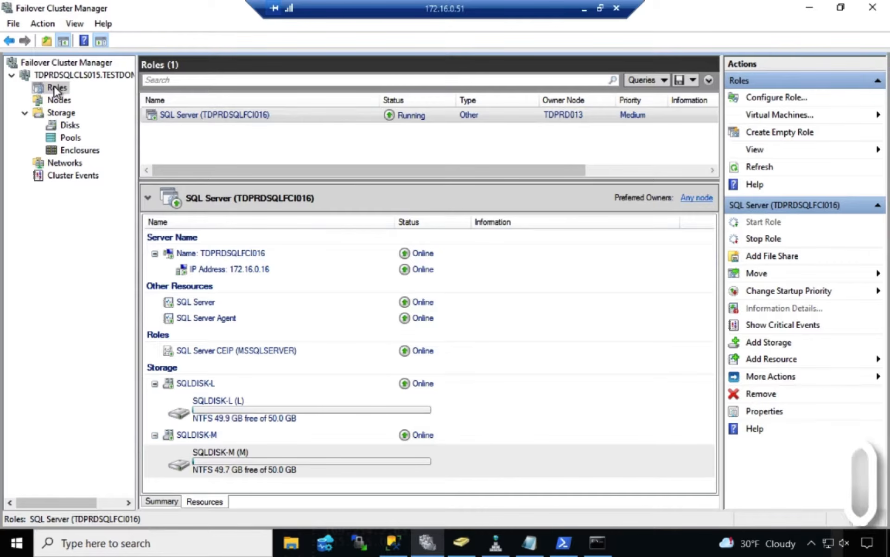
click(57, 96)
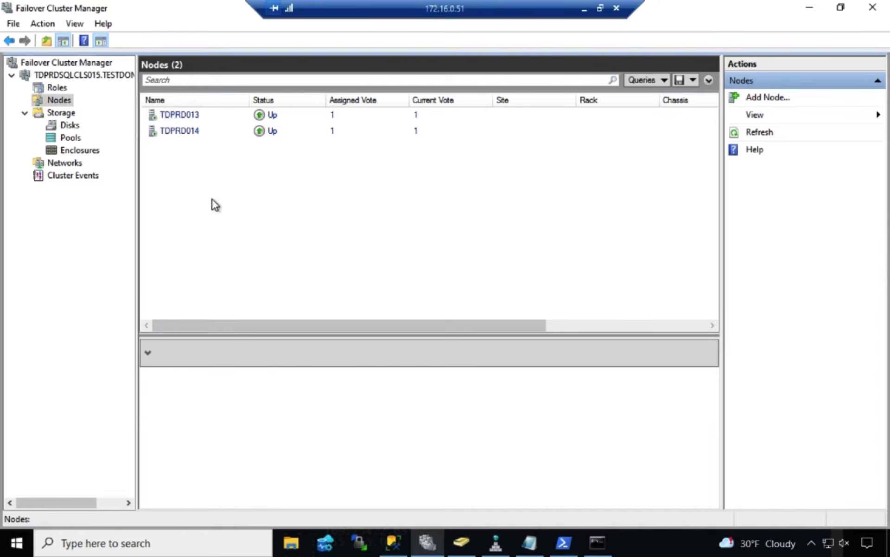
Switch to the PowerShell session on TDPRDSQLCLS015, clear the screen, and ping TDDR017
click(563, 543)
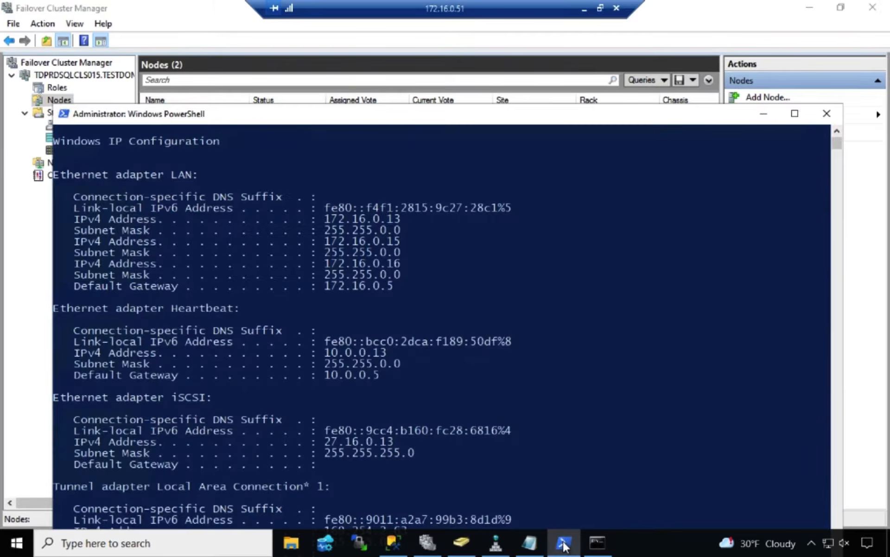
scroll(509, 386, down, 2)
scroll(508, 388, down, 2)
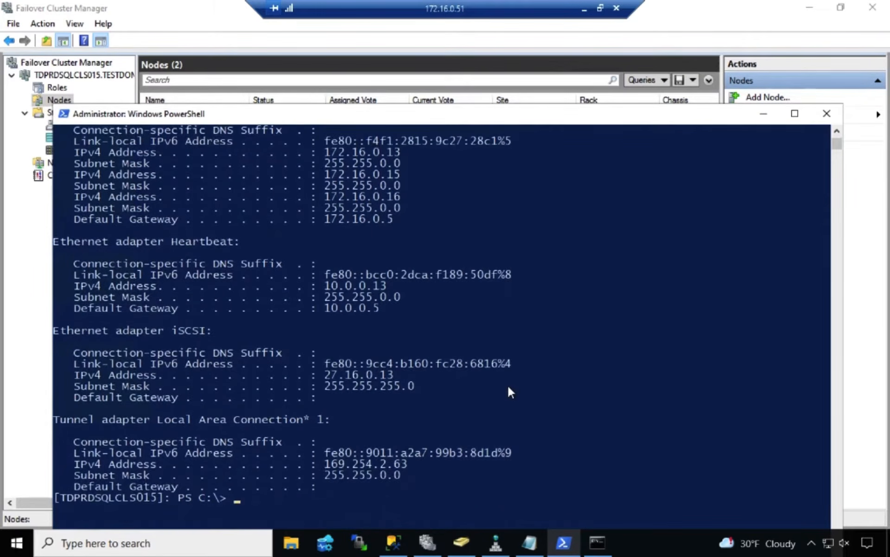
text(cls)
key(Return)
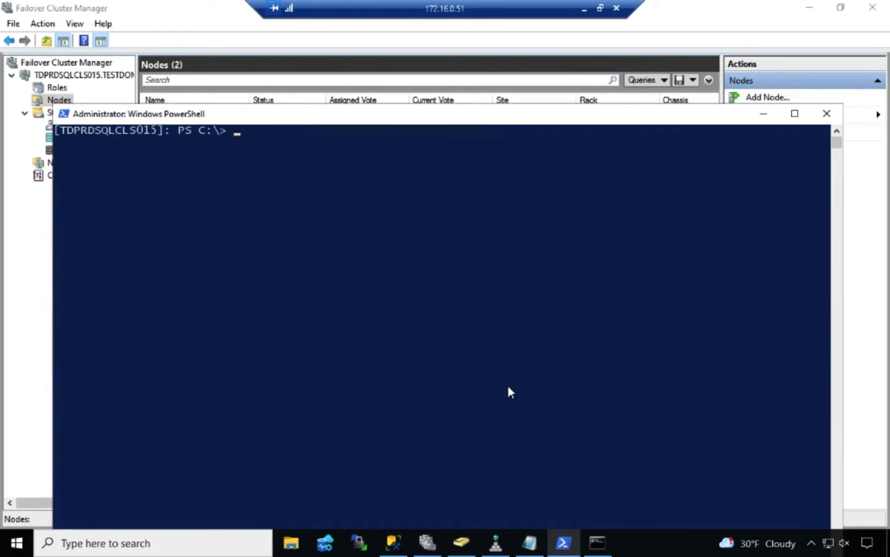
text(ping TDDR0)
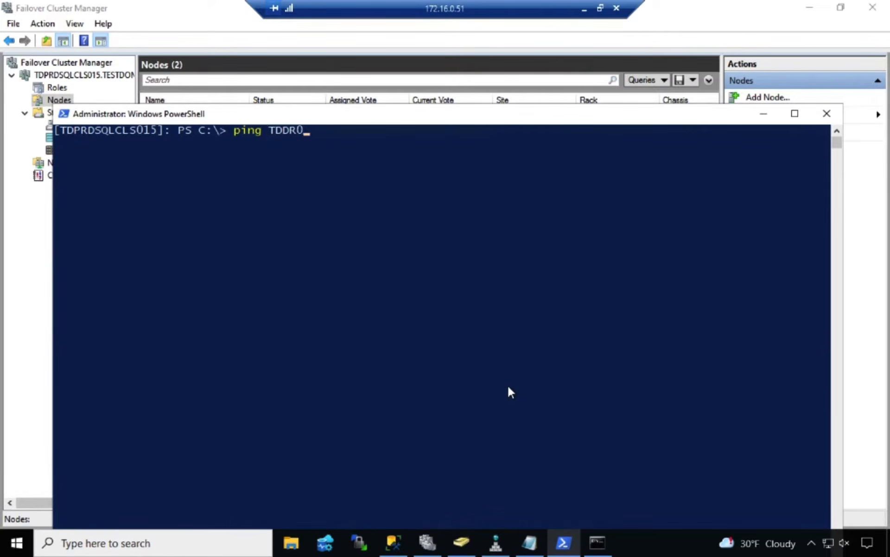
text(17)
key(Return)
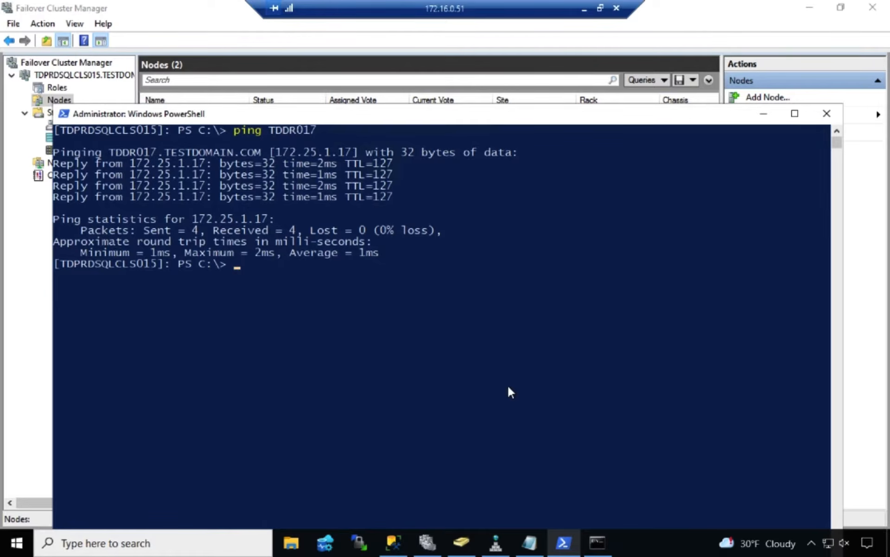
Switch to the command prompt's TDDR017 session, clear the screen, and ping tdprdsqlcls015
click(597, 543)
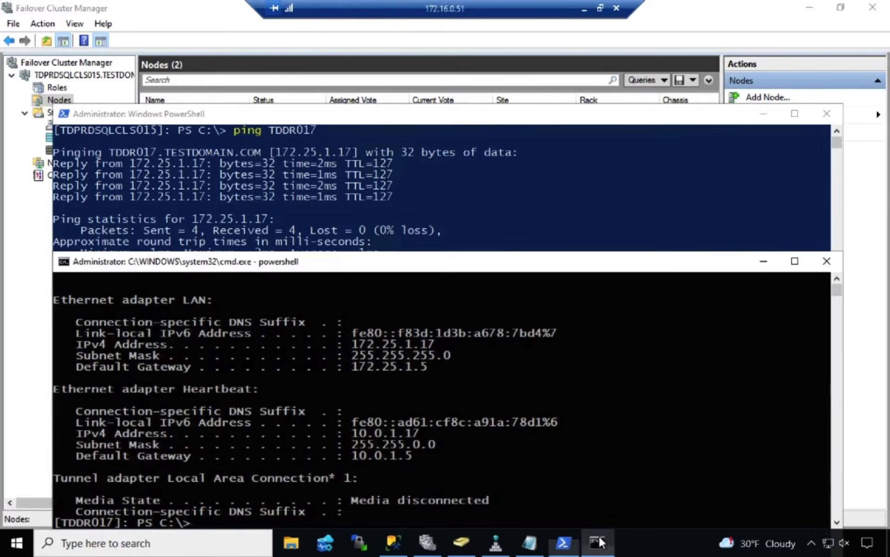
text(cls)
key(Return)
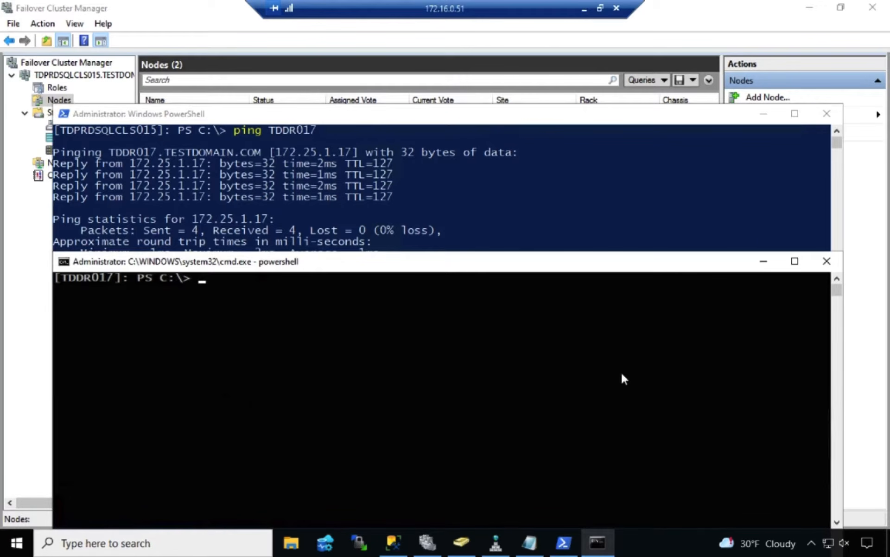
text(ping tdprdsqlcls015)
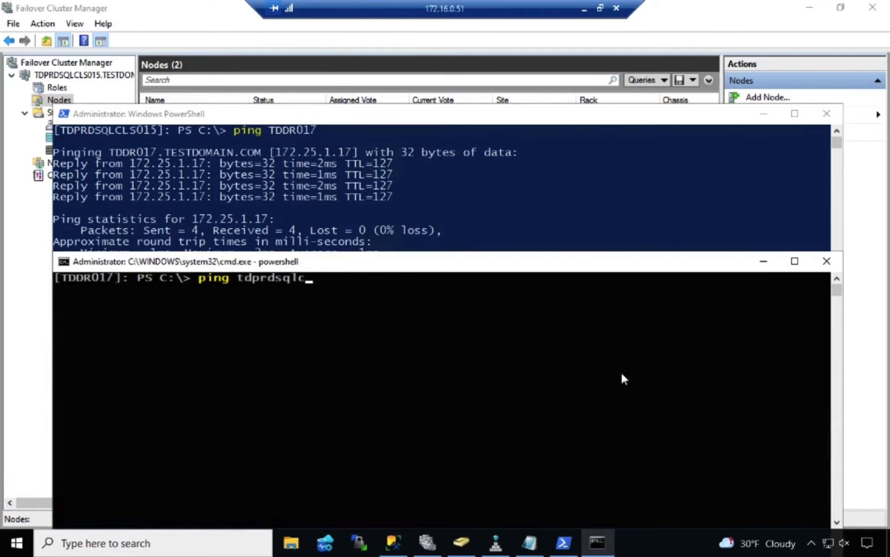
key(Return)
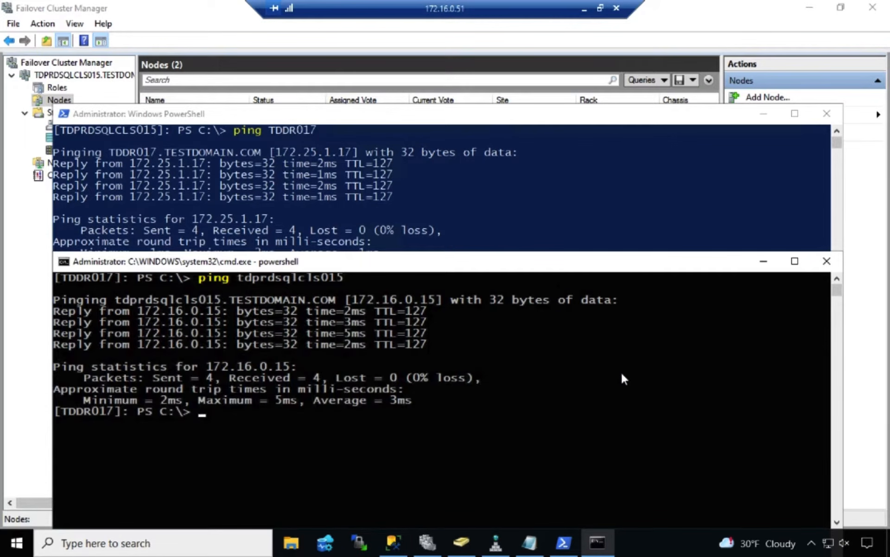
Ping the cluster node tdprd013 from the TDDR017 session
key(Up)
key(BackSpace)
key(BackSpace)
key(BackSpace)
key(BackSpace)
key(BackSpace)
key(BackSpace)
key(BackSpace)
key(BackSpace)
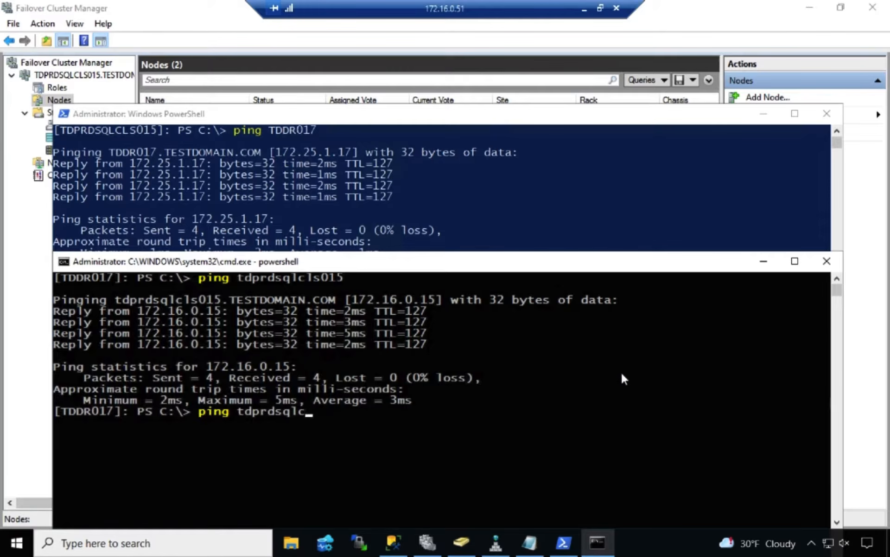
key(BackSpace)
key(BackSpace)
text(013)
key(Return)
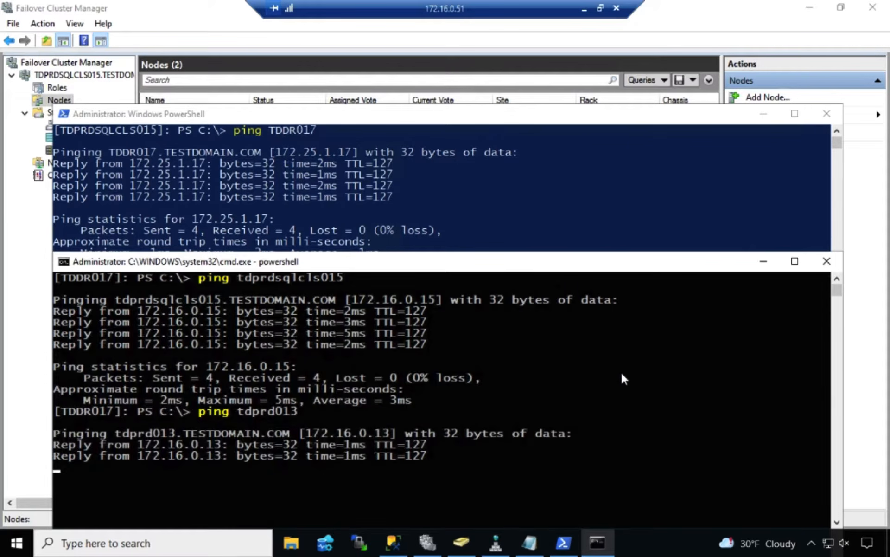
Ping the cluster node tdprd014 from the TDDR017 session
key(Up)
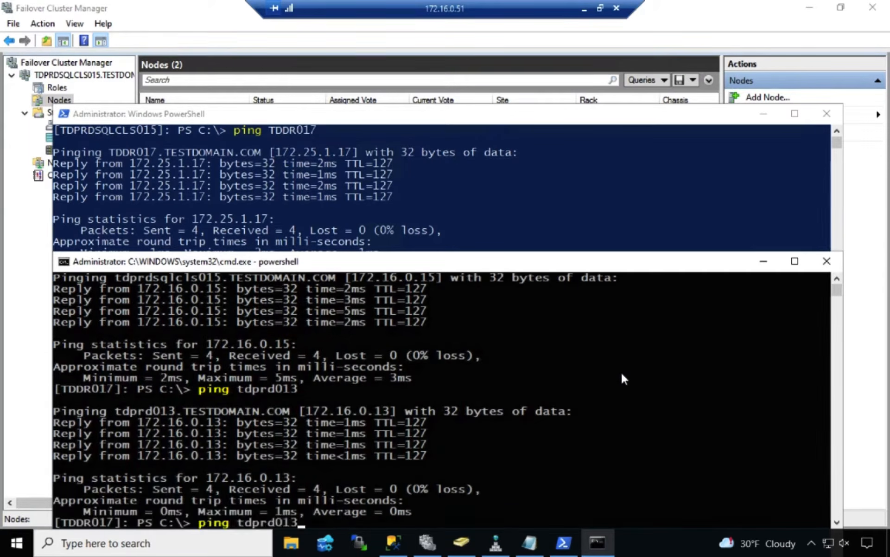
key(BackSpace)
text(4)
key(Return)
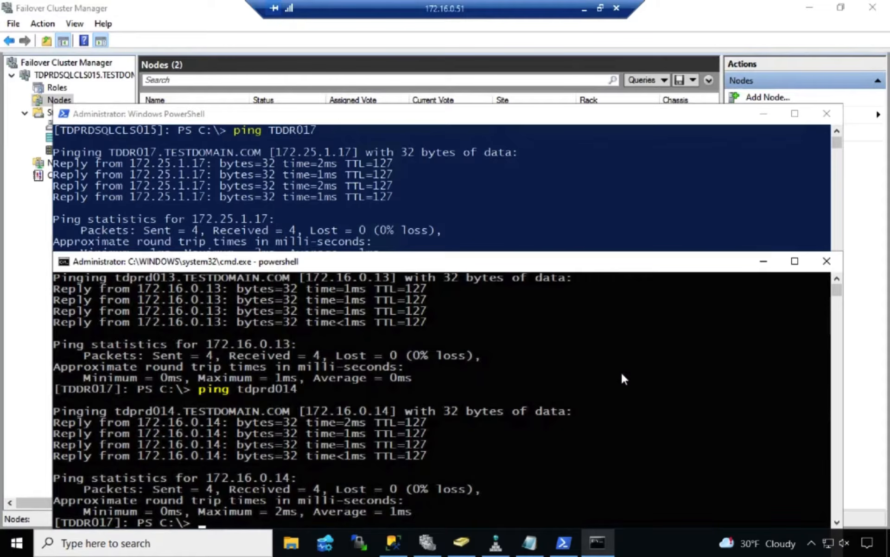
Return to Failover Cluster Manager, start the Add Node Wizard for the cluster, and select tddr017 as the server to add
click(733, 18)
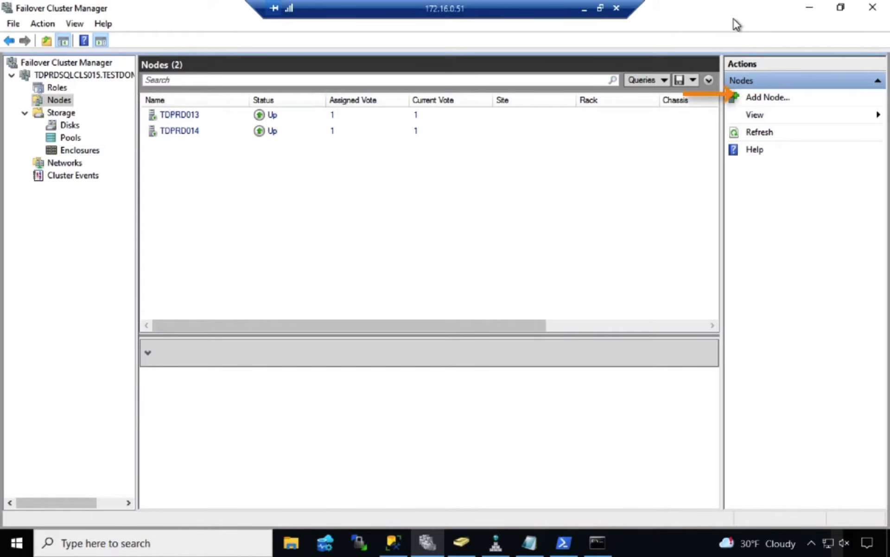
right_click(69, 101)
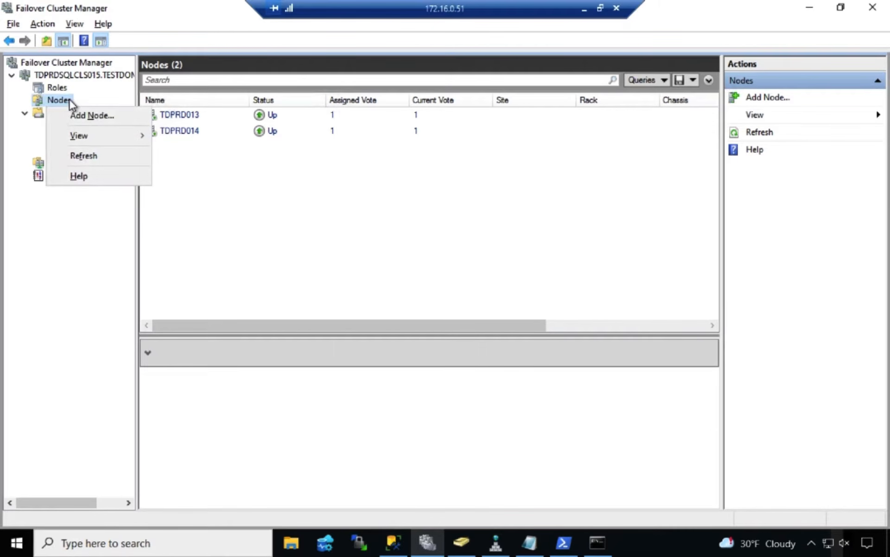
click(113, 115)
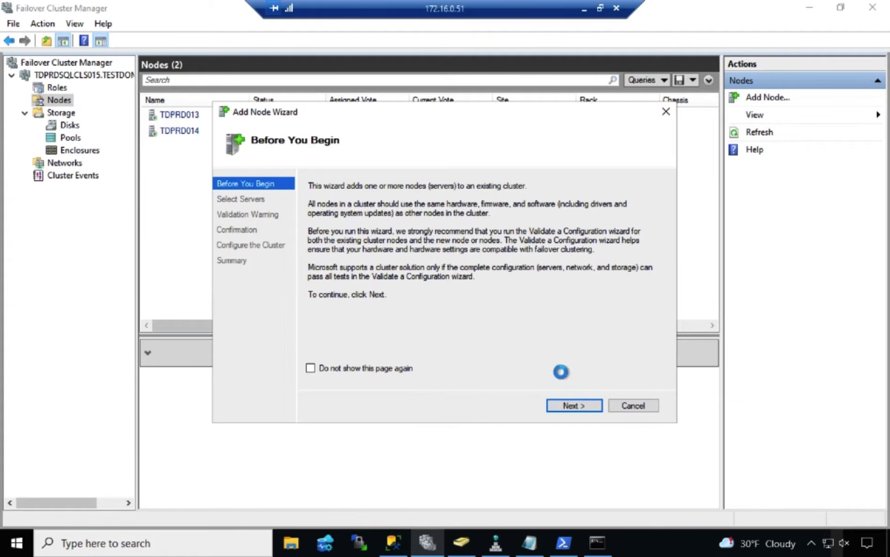
click(575, 405)
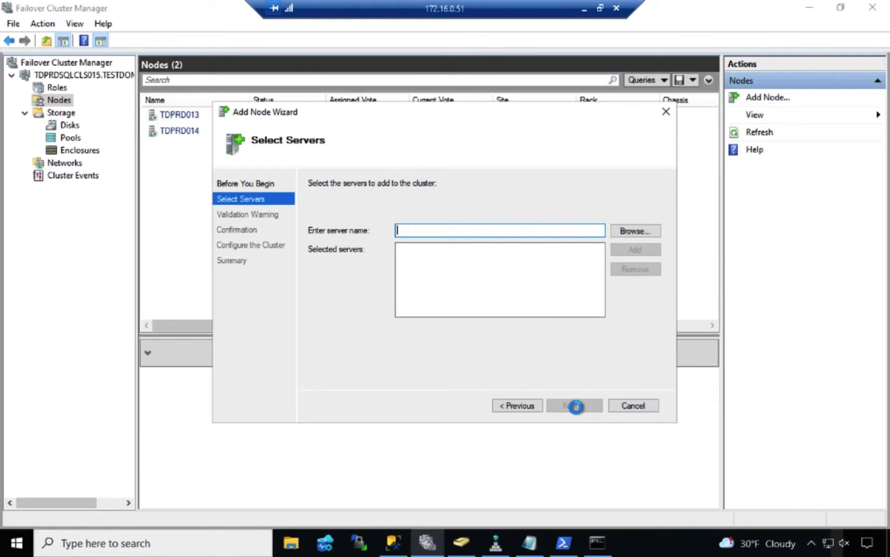
text(tddr017)
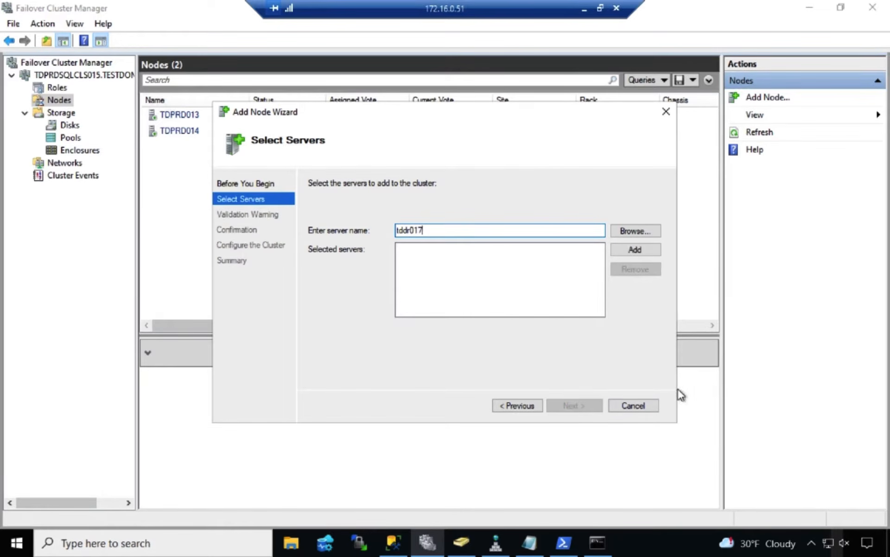
click(645, 250)
click(578, 406)
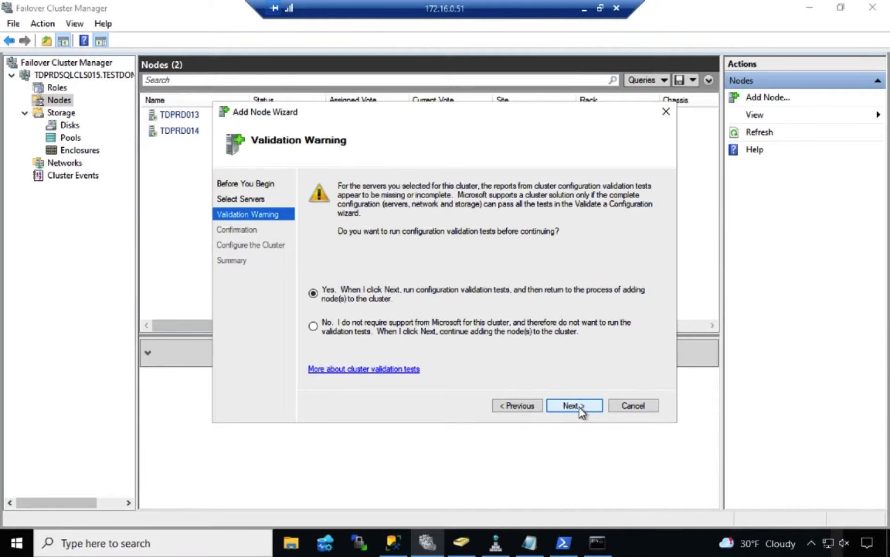
Run the cluster configuration validation with only selected tests, excluding the Storage tests
click(574, 405)
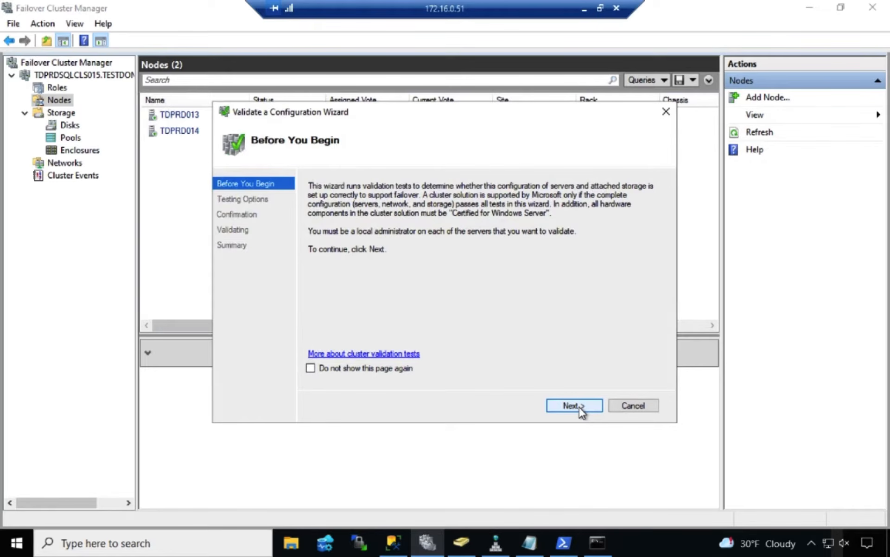
click(578, 406)
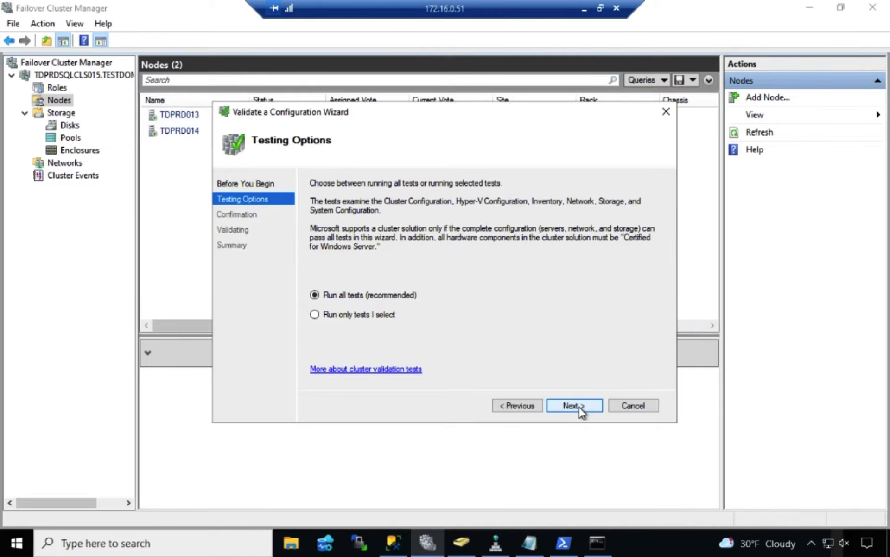
click(383, 316)
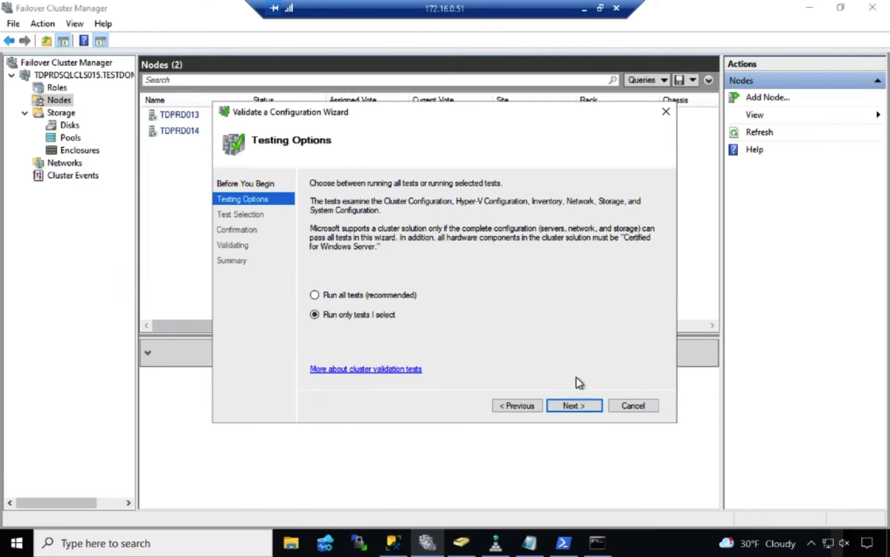
click(571, 404)
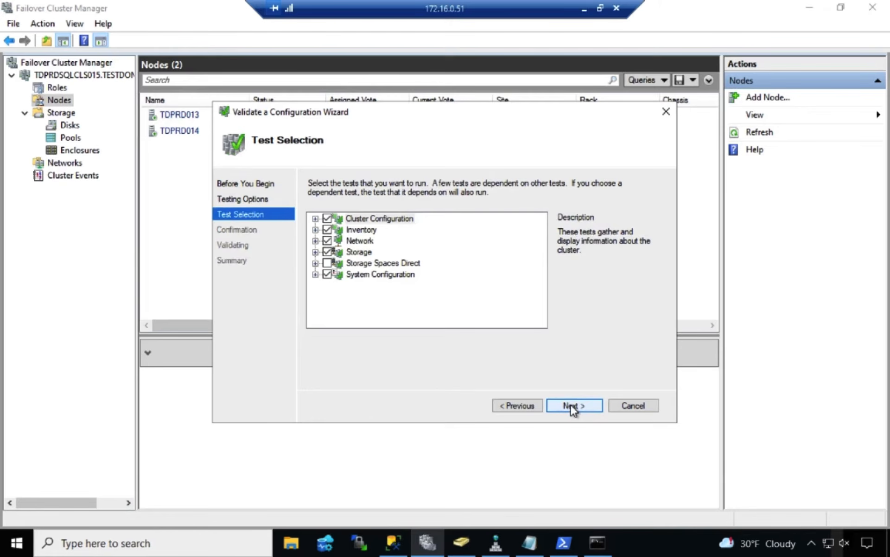
click(327, 251)
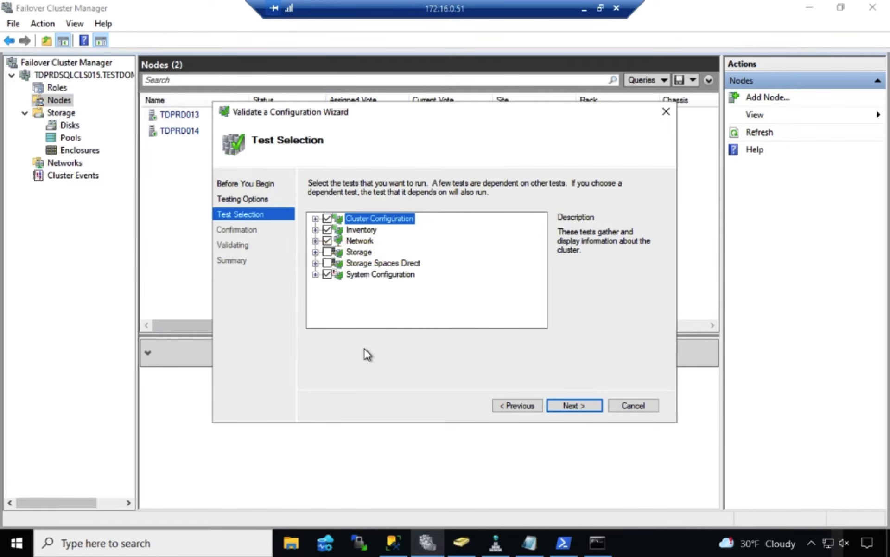
click(562, 404)
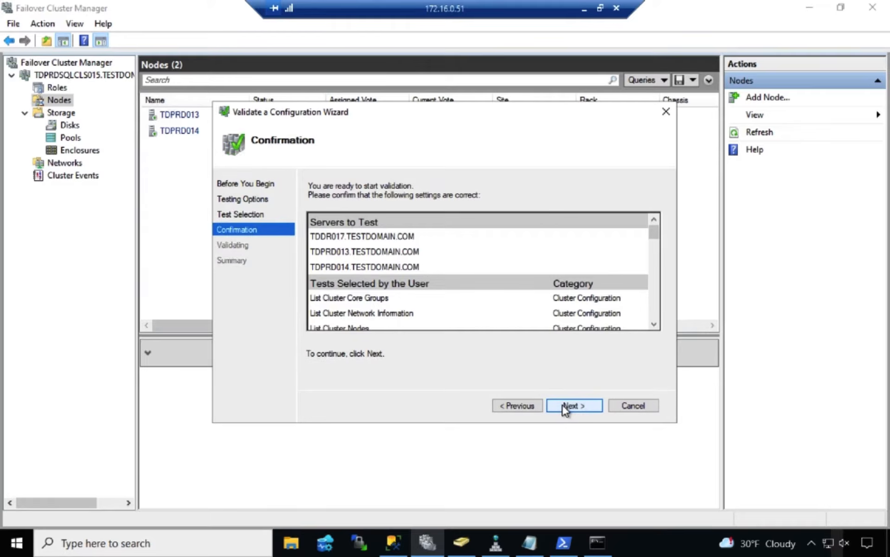
click(562, 407)
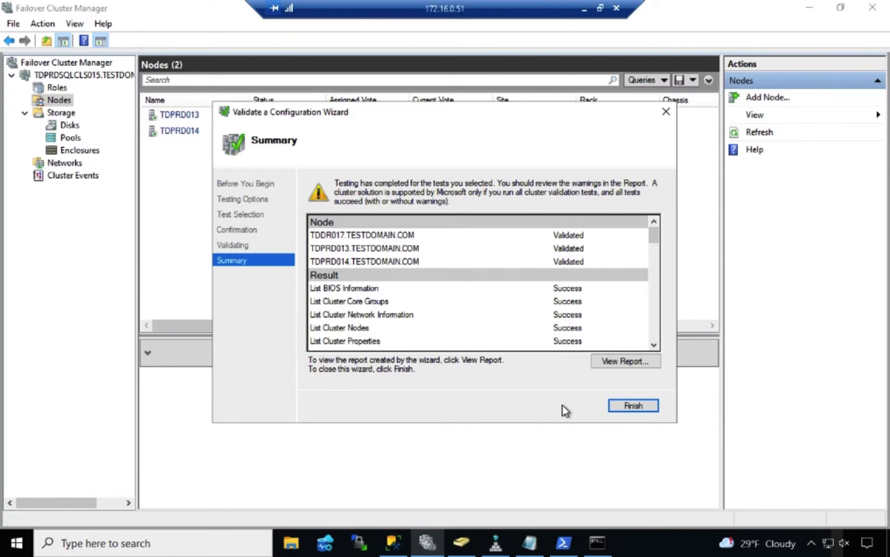
View the failover cluster validation report, examine its System Configuration results, and close the report
click(624, 365)
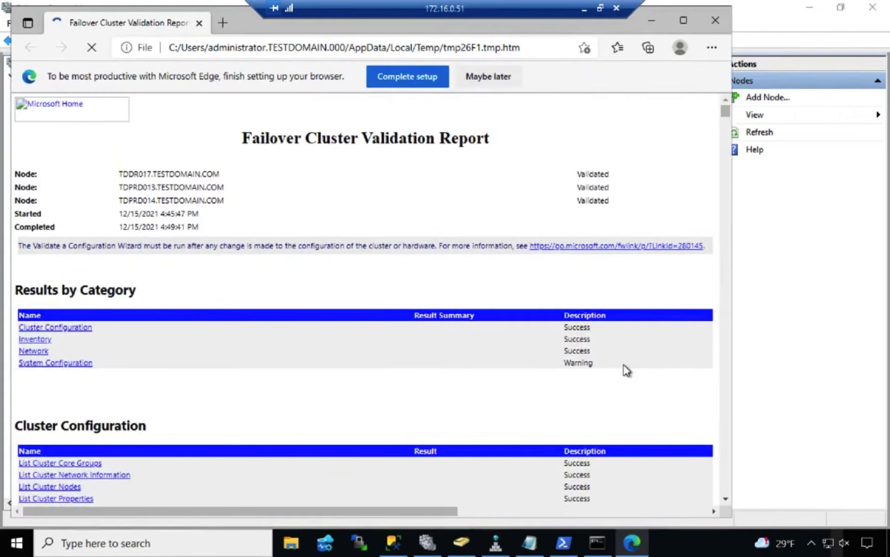
click(684, 22)
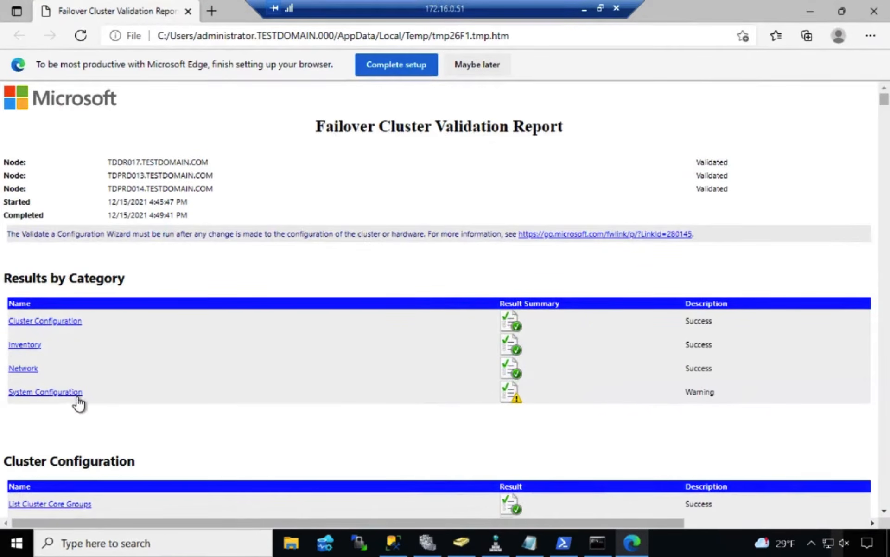
click(45, 391)
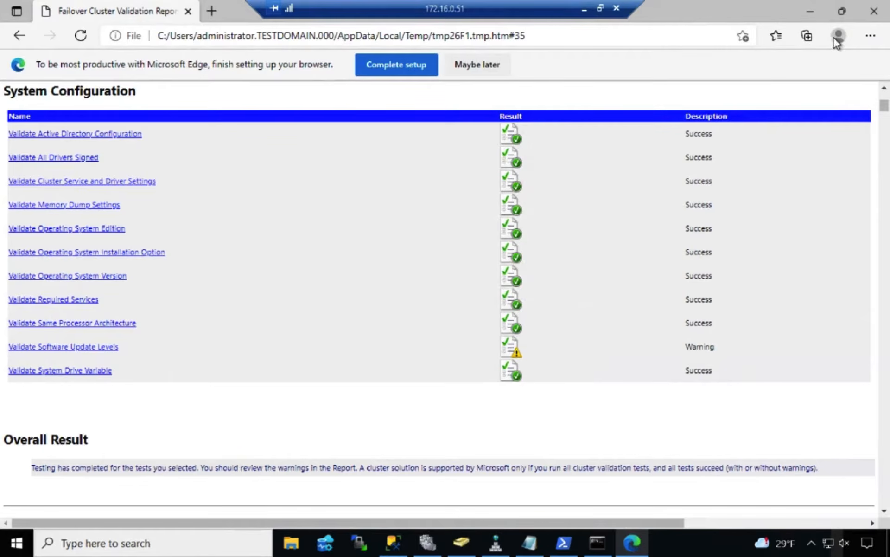
click(882, 17)
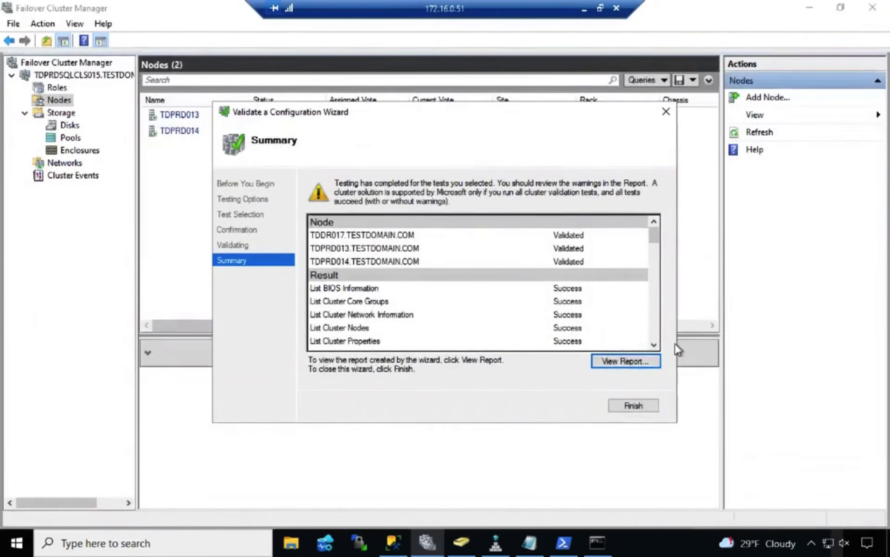
Finish the validation wizard and add TDDR017 to the cluster without adding all eligible storage
click(642, 405)
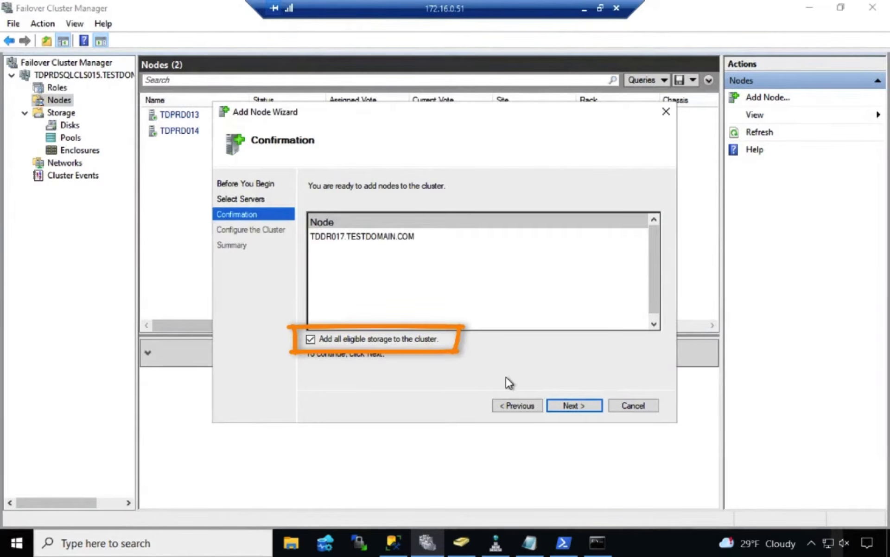
click(312, 340)
click(581, 402)
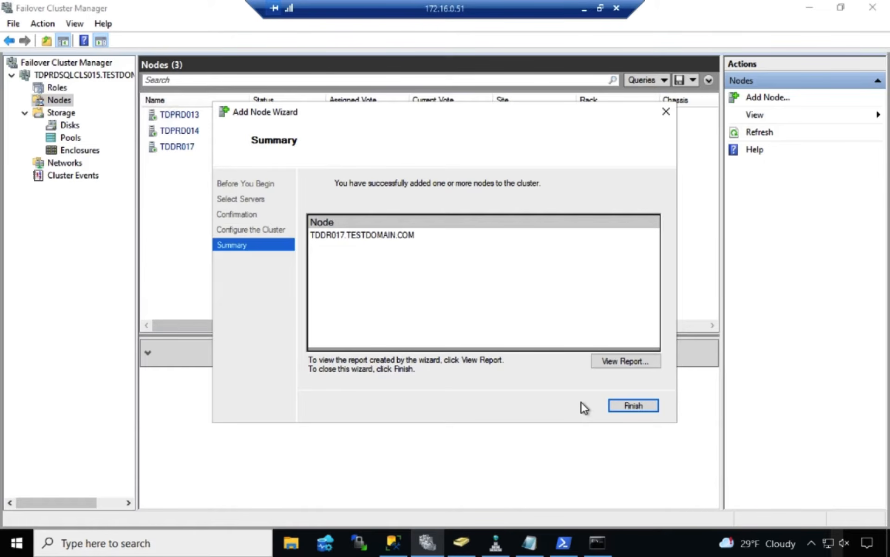
click(632, 407)
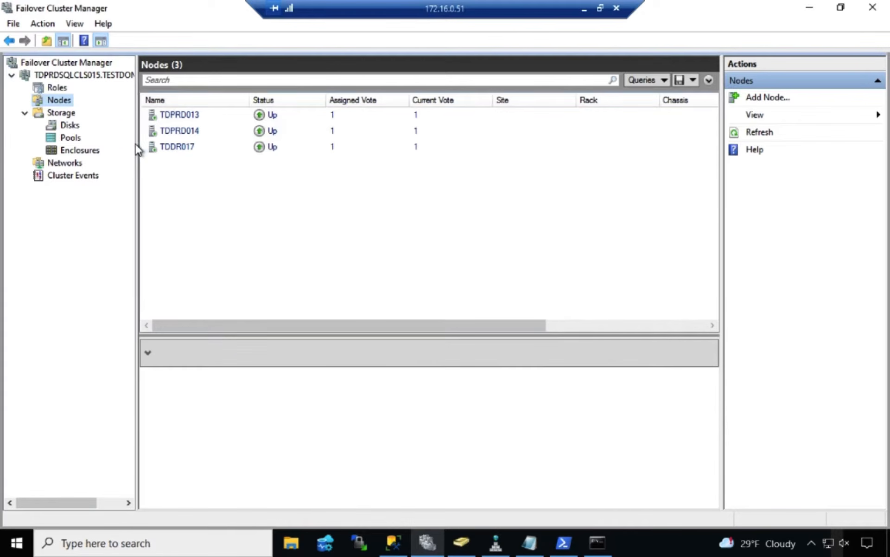
Open the properties of the TDPRDSQLCLS015 server name resource in the cluster's core resources
click(104, 74)
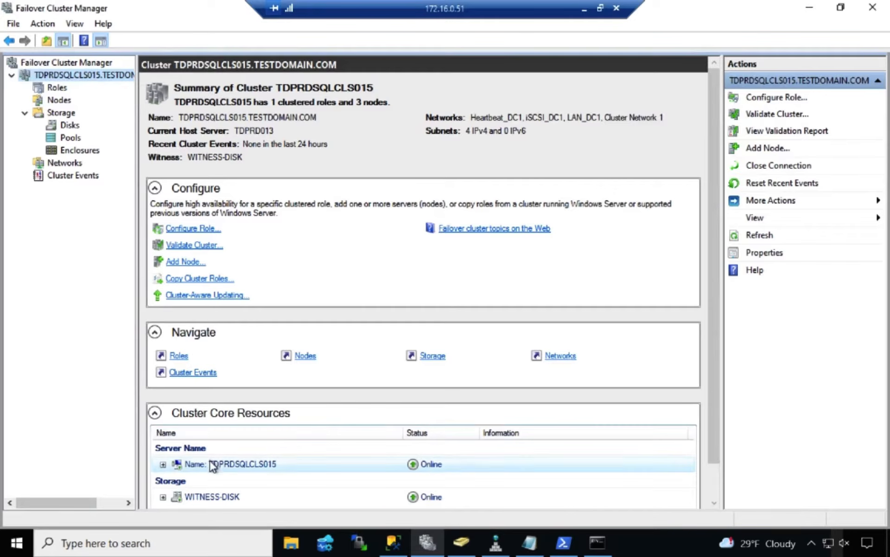
click(162, 464)
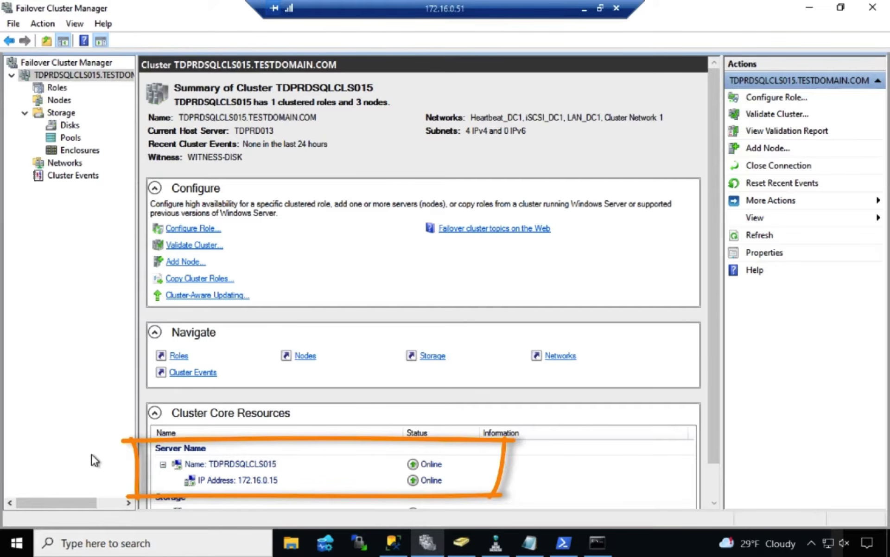
click(247, 462)
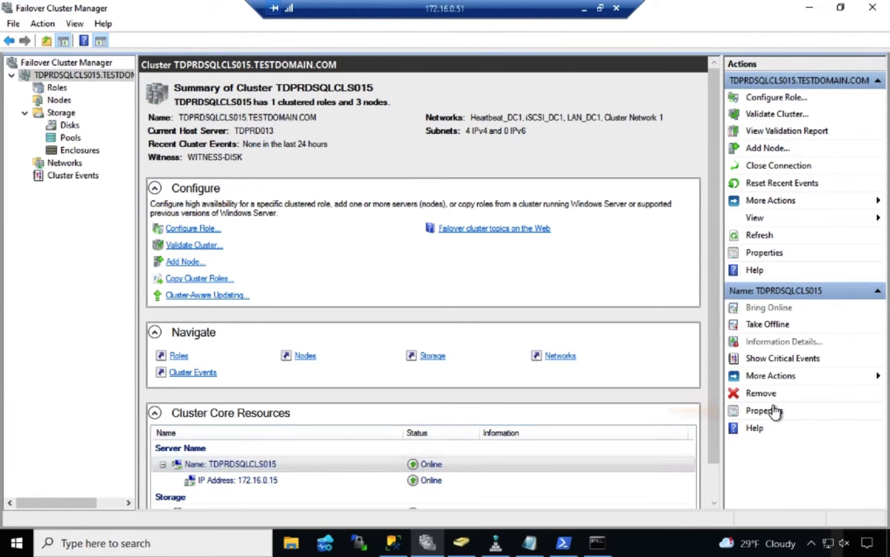
click(798, 411)
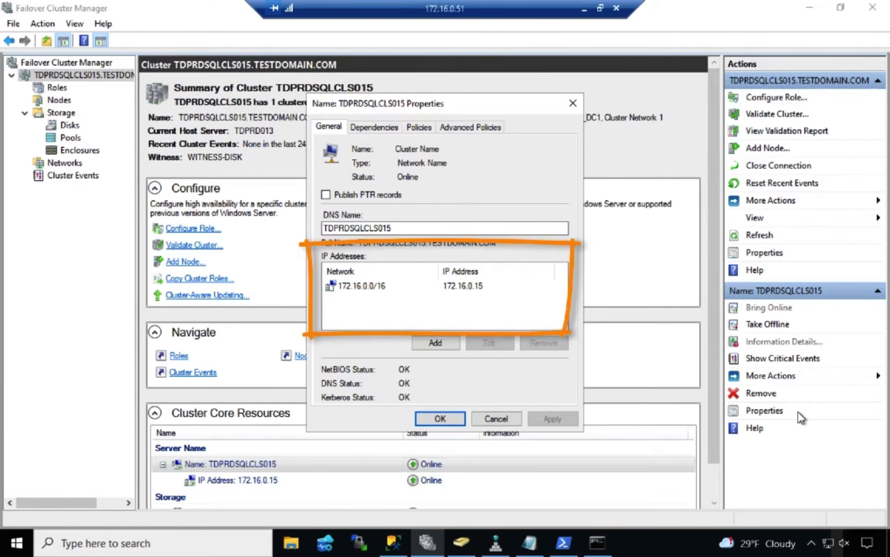
Add the static IP address 172.25.1.18 on network 172.25.1.0/24 to the cluster name resource and apply the change
click(448, 342)
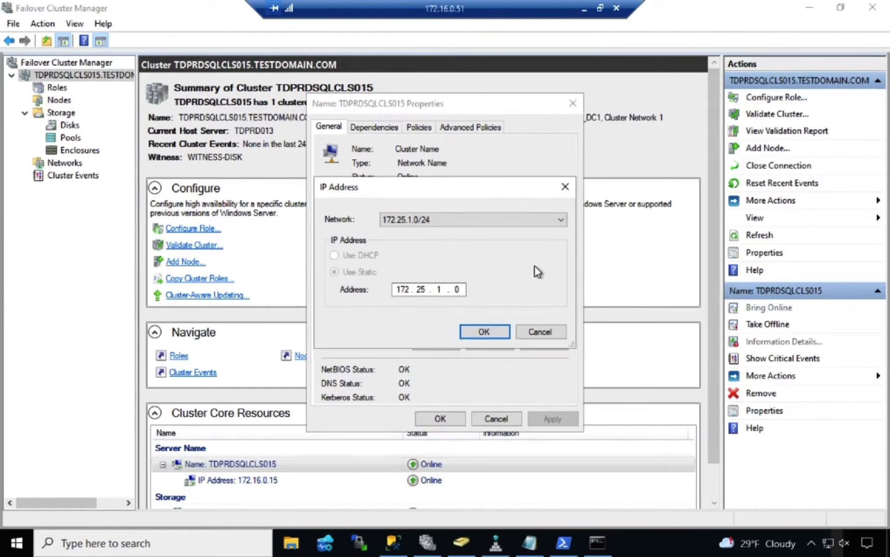
click(564, 221)
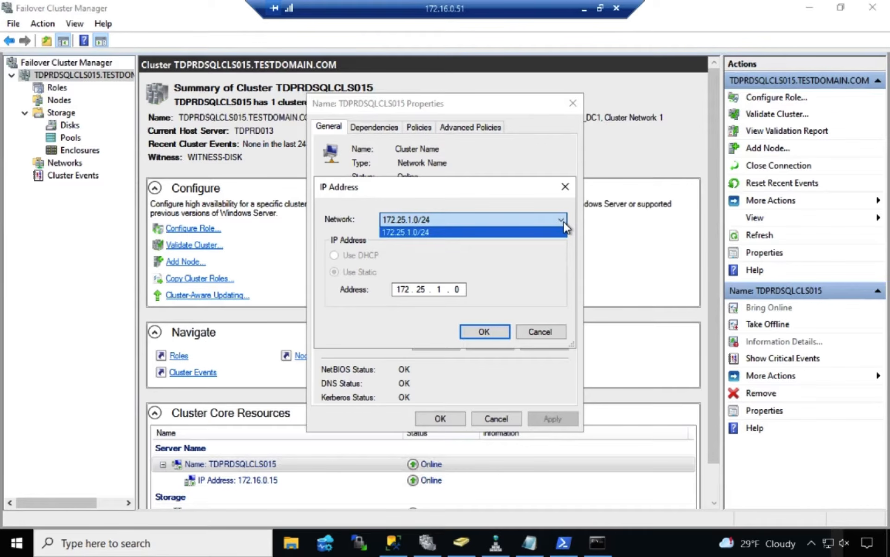
click(564, 221)
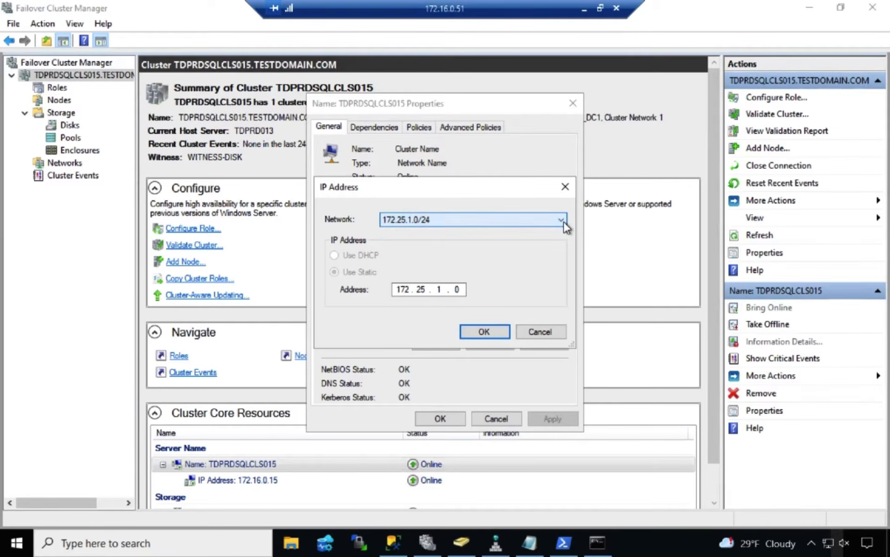
click(456, 289)
double_click(456, 288)
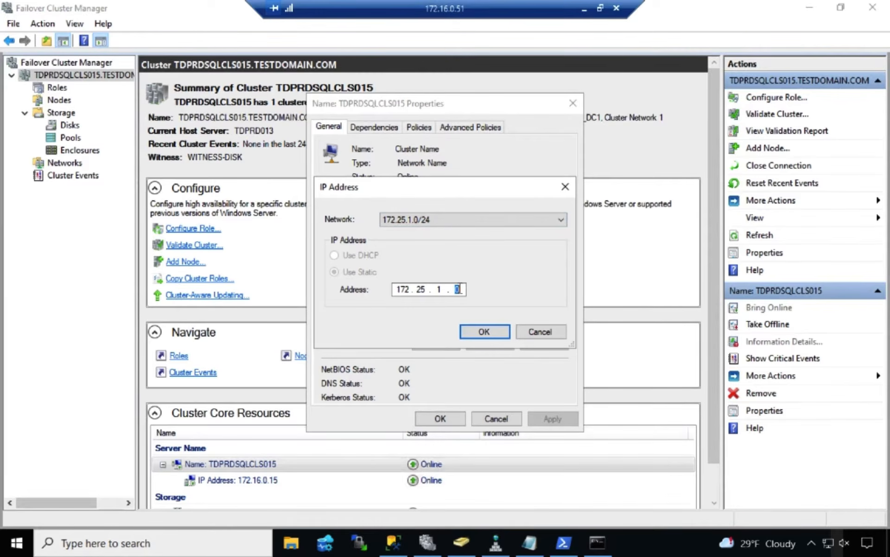
text(18)
click(483, 329)
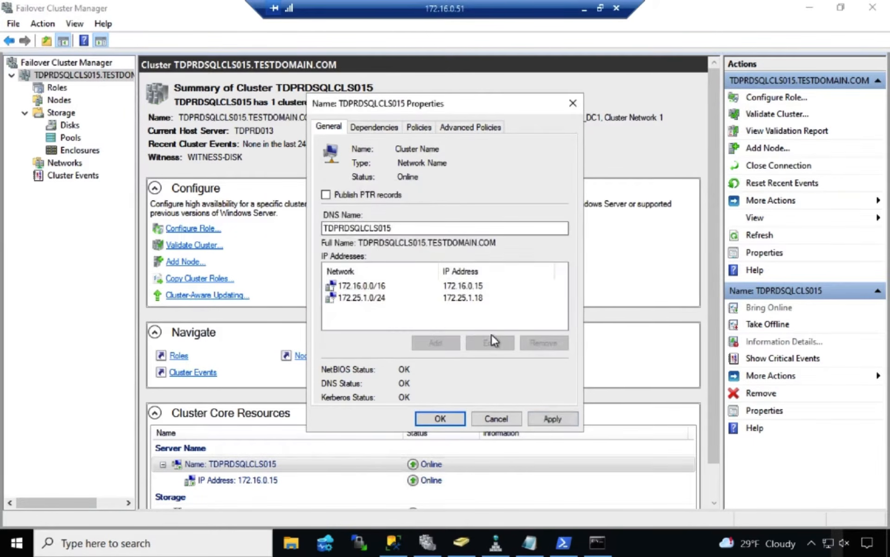
click(556, 420)
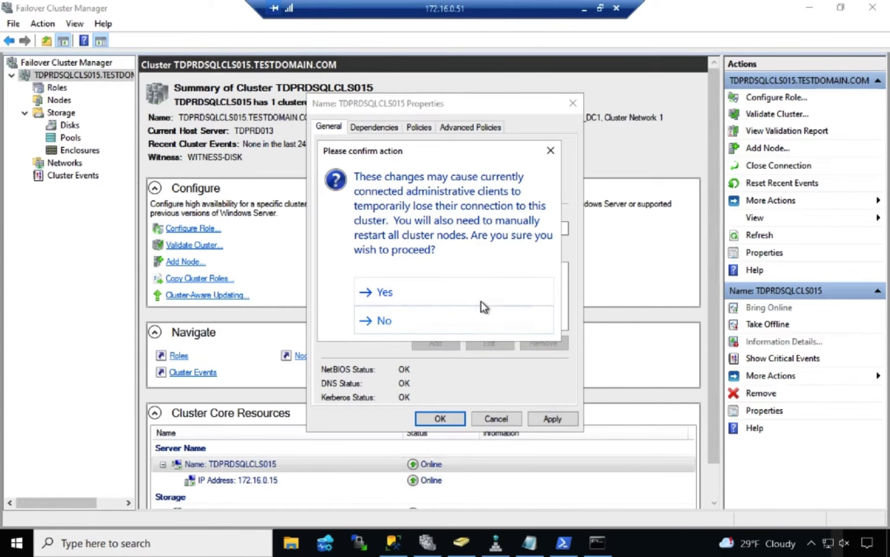
click(431, 295)
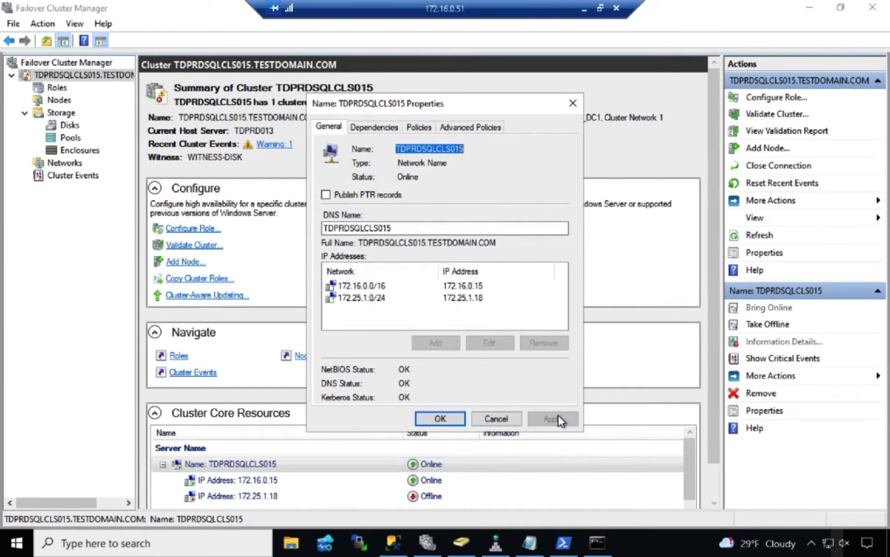
click(453, 418)
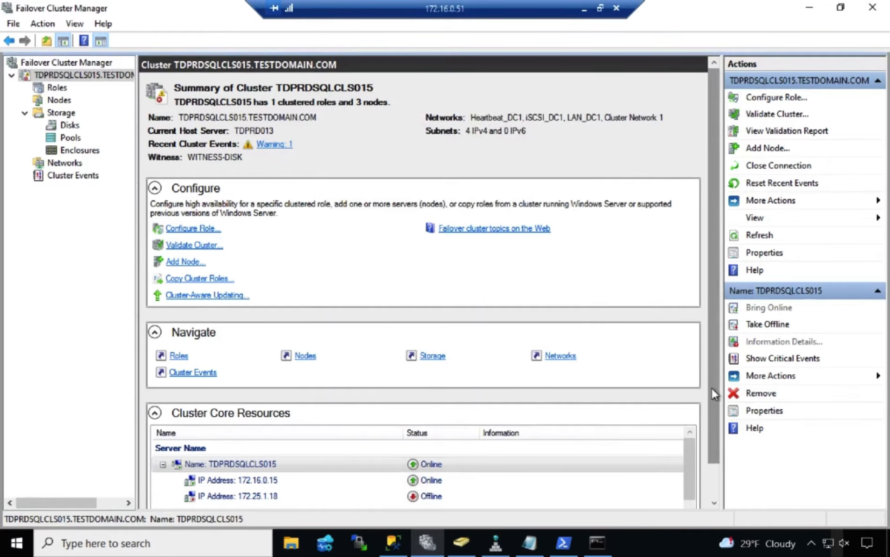
Review the cluster core resources and the node list, and return to the cluster summary
drag(711, 389, 712, 454)
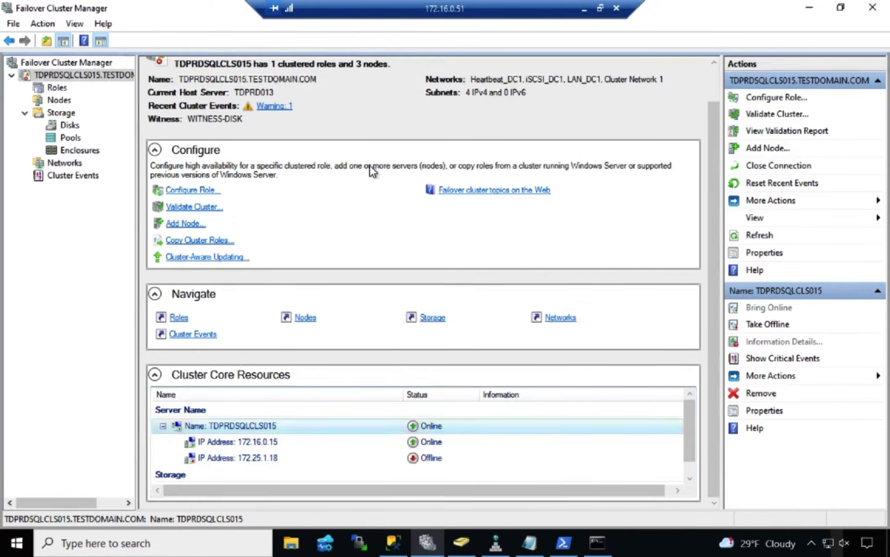
click(63, 99)
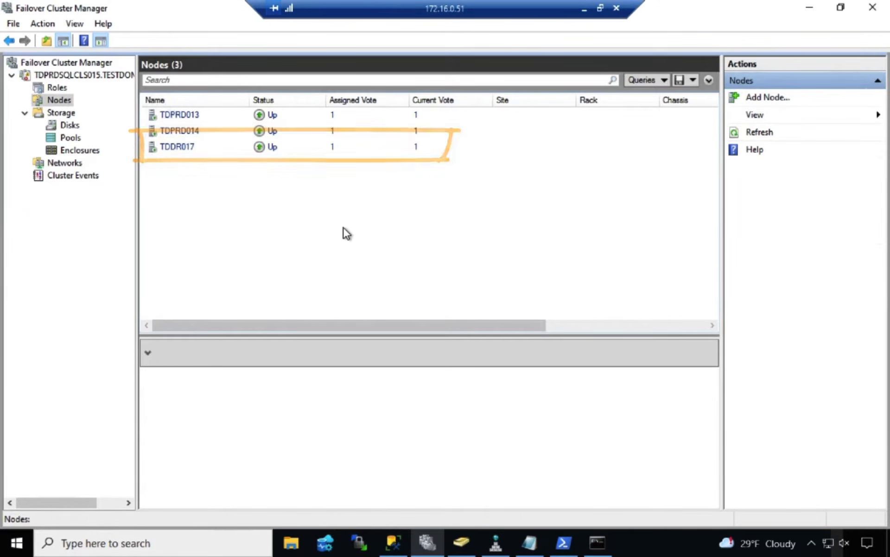
click(98, 77)
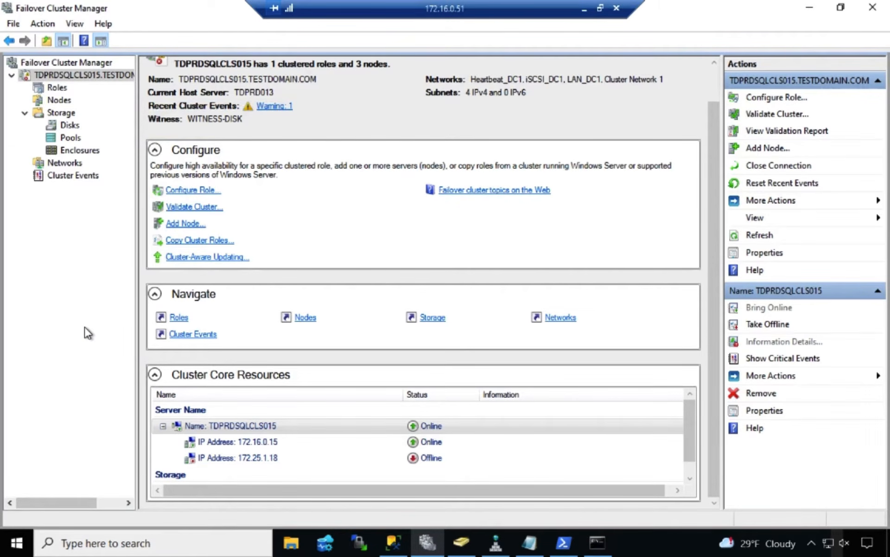
Start configuring the cluster quorum settings and choose a file share witness as the quorum witness
key(alt)
right_click(118, 76)
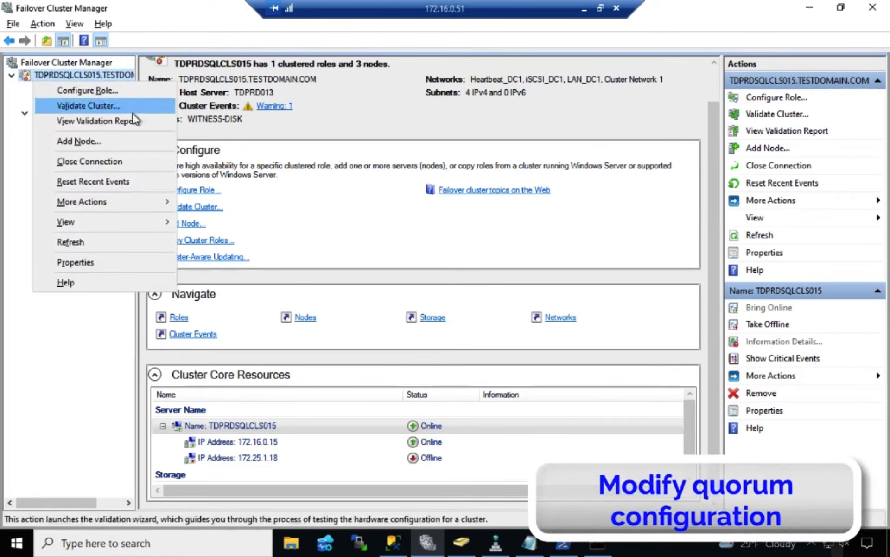
mouse_move(137, 199)
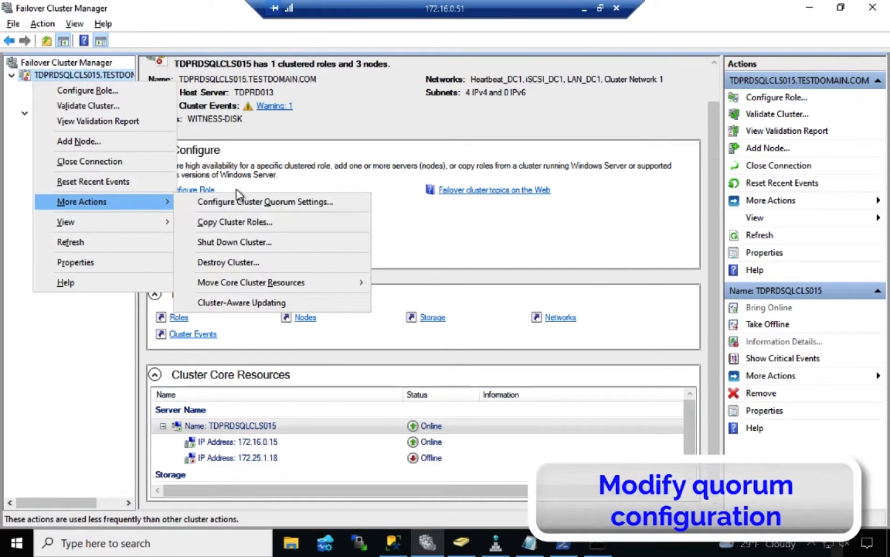
click(329, 201)
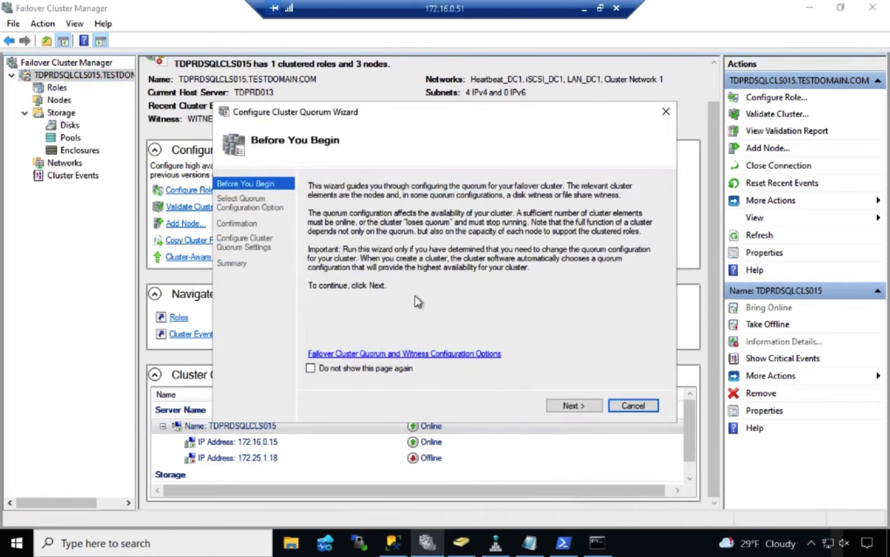
click(571, 406)
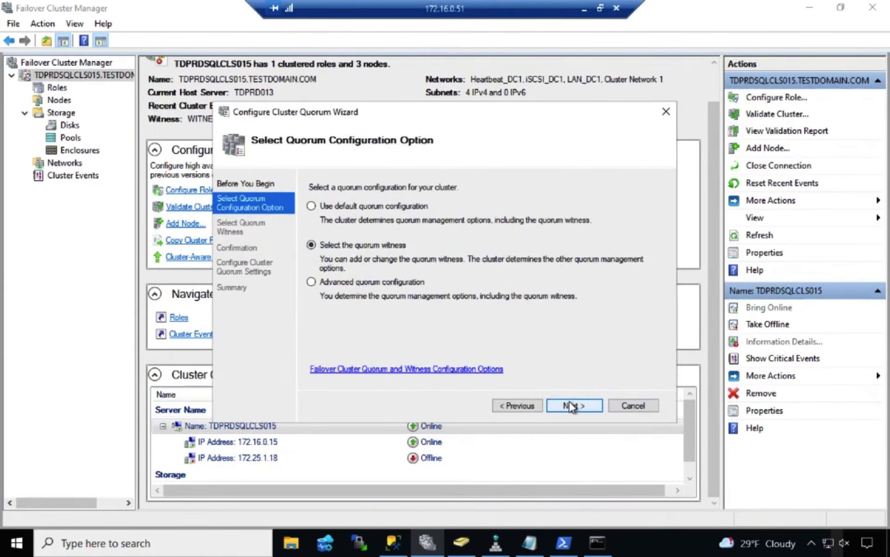
click(570, 404)
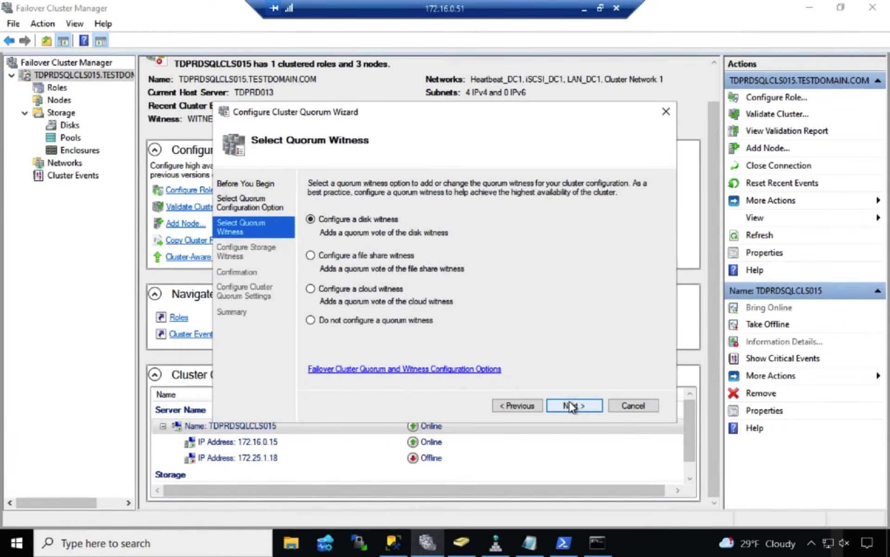
click(398, 254)
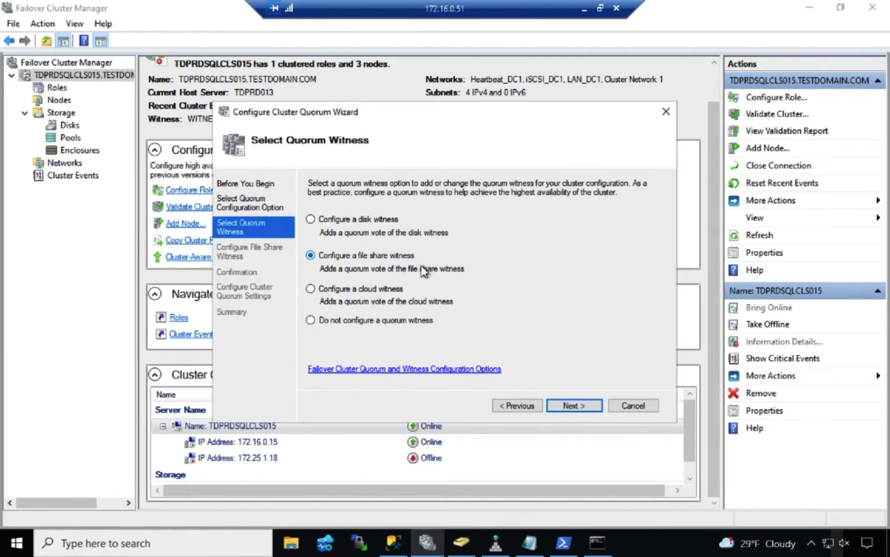
click(586, 404)
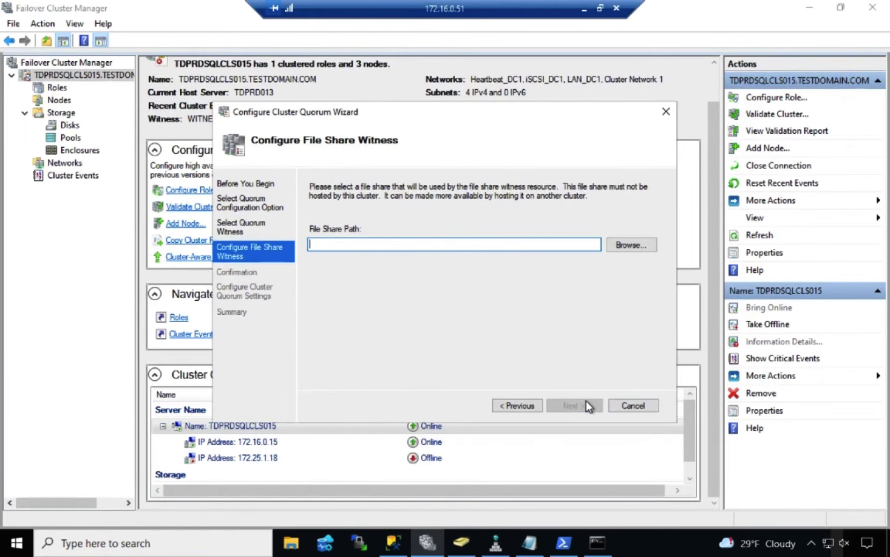
Set the witness file share path to \\HAFileShare\FileShareWitness\TDPRDSQLCLS015 and complete the quorum configuration
text(\HAFileShare\F)
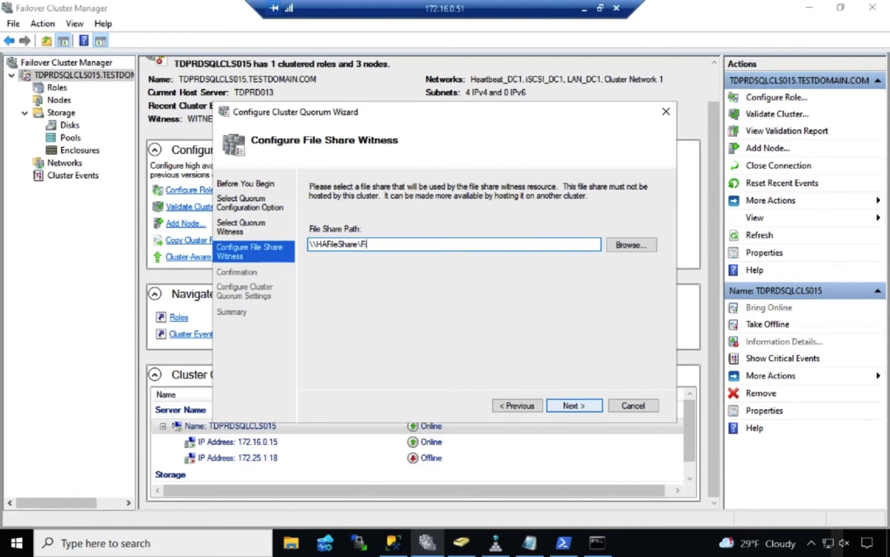
text(ileShareWitness\TD)
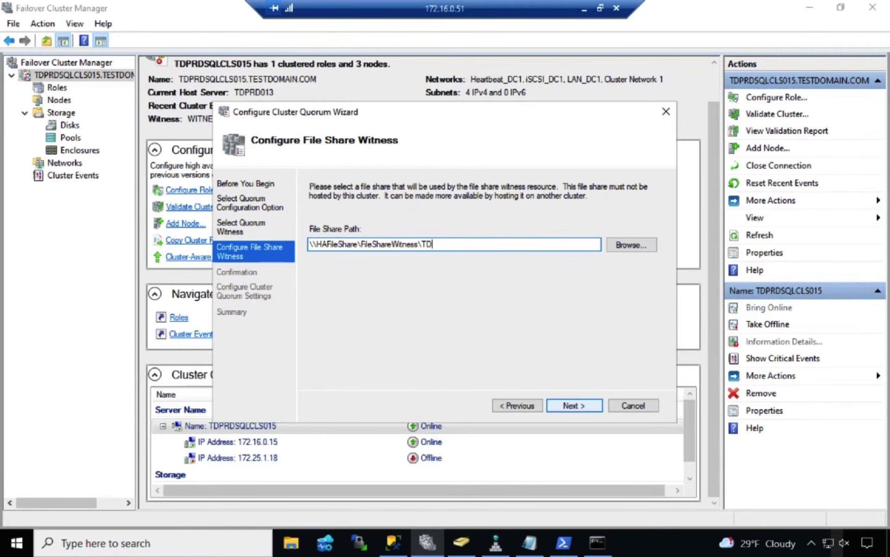
text(PRDSQLCLS015)
click(590, 403)
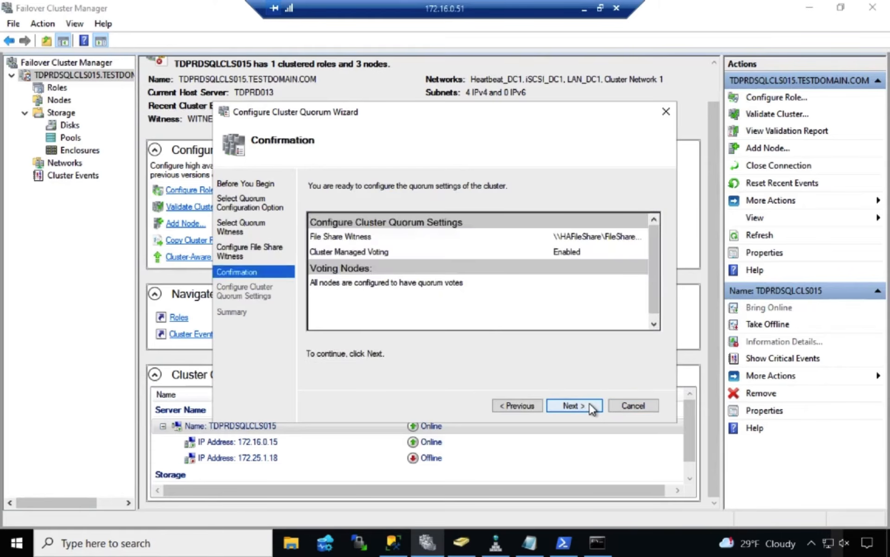
click(589, 403)
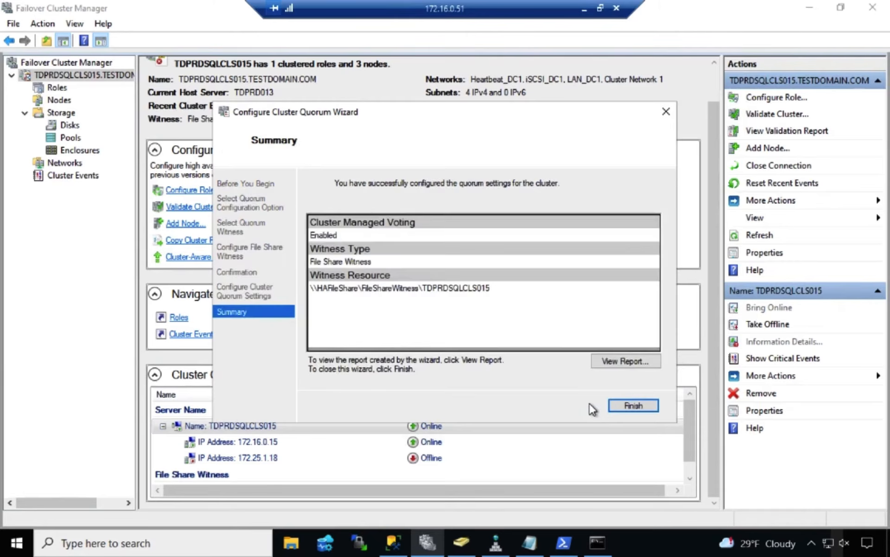
click(625, 405)
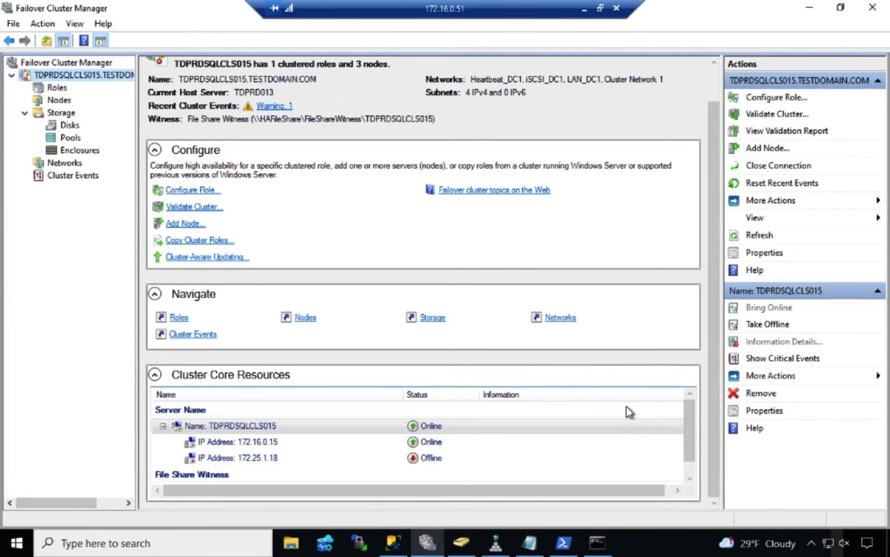
Switch to the TDPRDSQLCLS015 PowerShell session and enter enable-sqlalwayson -instance TDPRDSQLFCI016 -force without running it, checking the instance name in SQL Server Management Studio
click(565, 544)
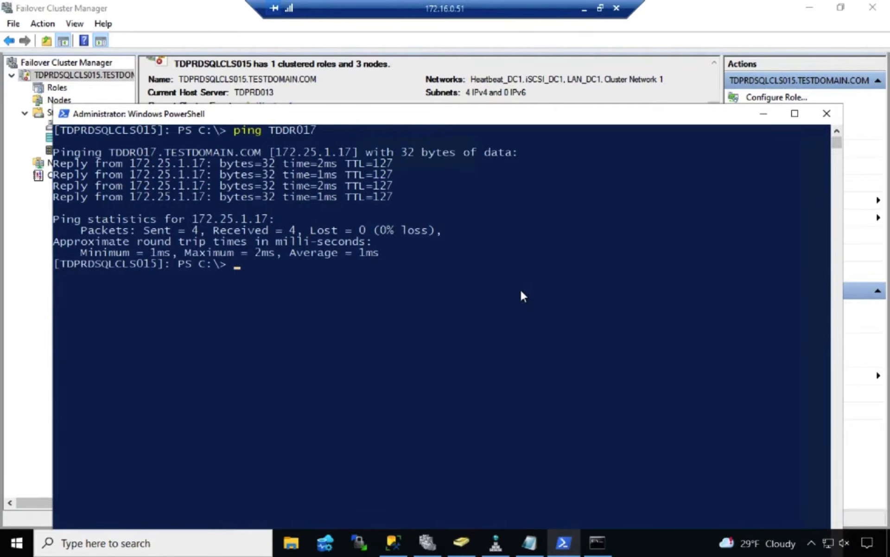
text(enable-sqlalwa)
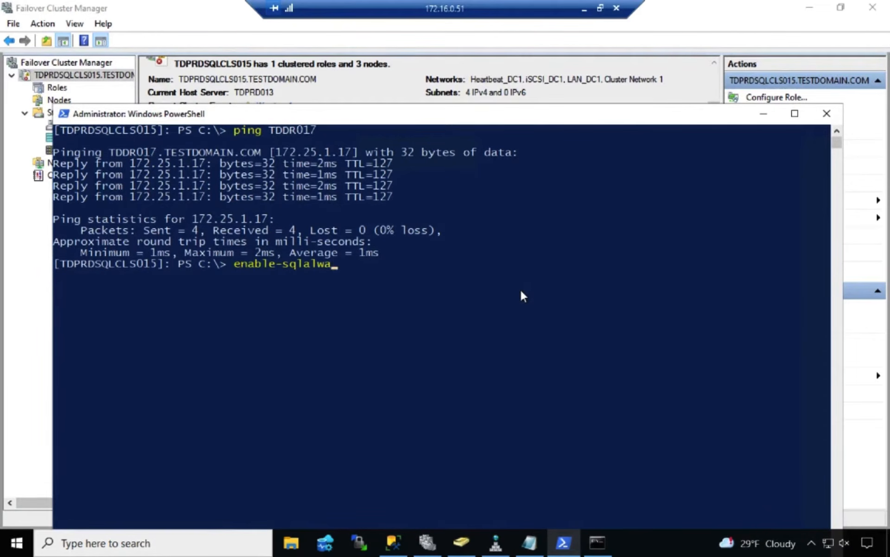
text(yson -instance)
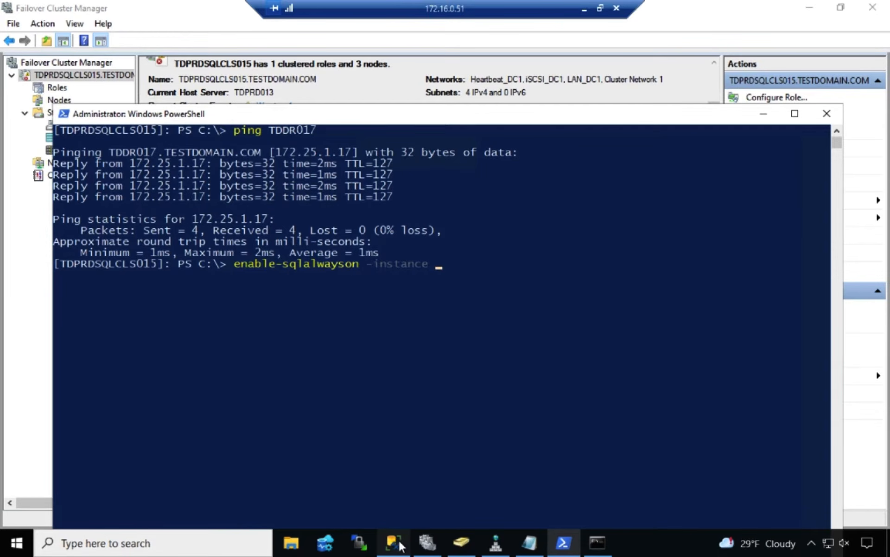
mouse_move(398, 539)
click(407, 481)
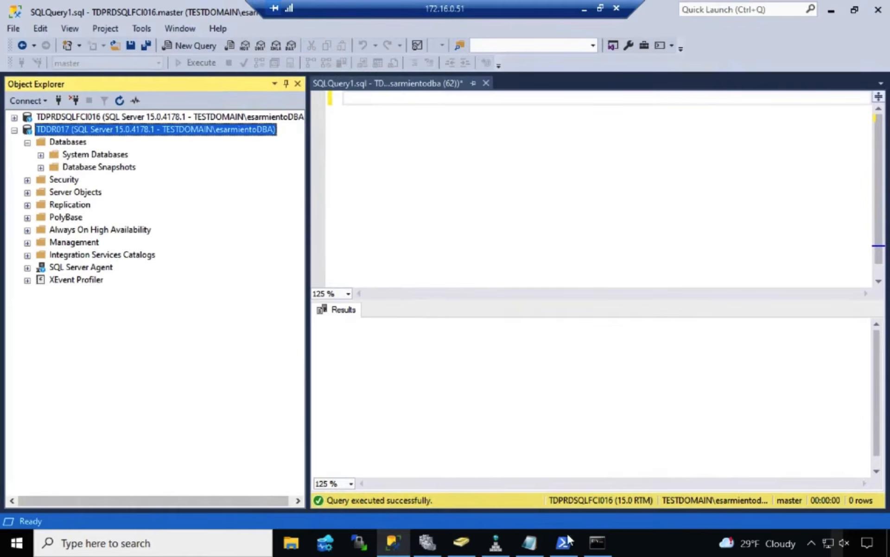
mouse_move(568, 540)
click(571, 500)
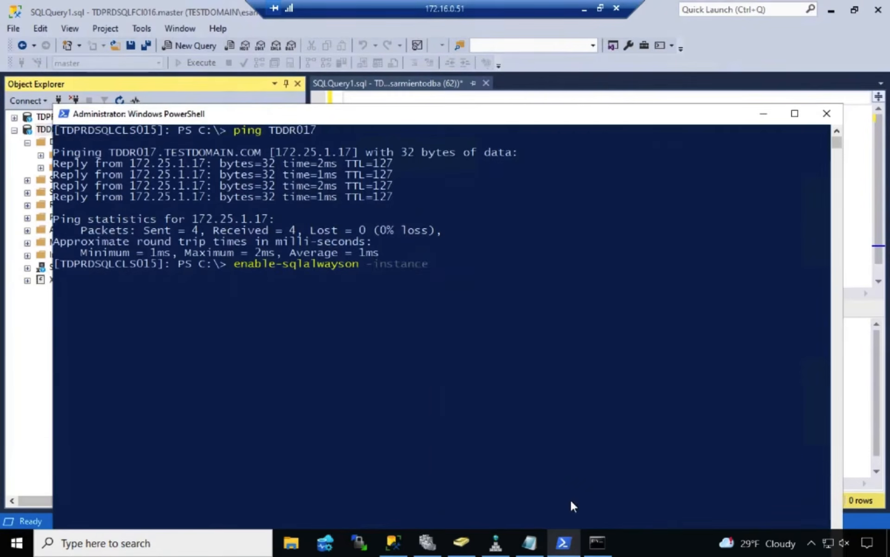
drag(402, 119, 402, 171)
text(TDPRD)
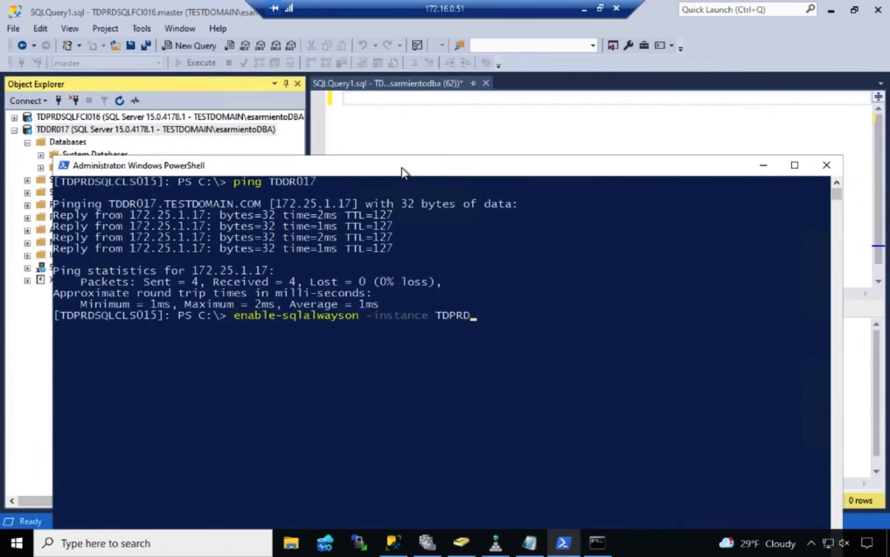
text(SQLFCI016 -force)
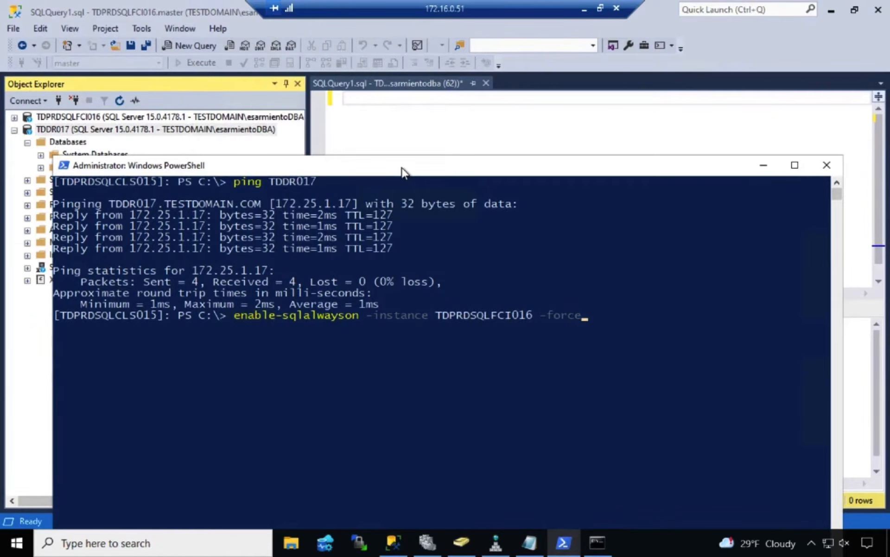
Correct the instance parameter in the unexecuted enable-sqlalwayson command to -serverinstance
key(Left)
key(Left)
key(Left)
key(Left)
key(Left)
key(Left)
key(Left)
key(Left)
key(Left)
key(Left)
key(Left)
key(Left)
key(Left)
key(Left)
key(Left)
key(Left)
key(Left)
key(Left)
key(Left)
key(Left)
text(s)
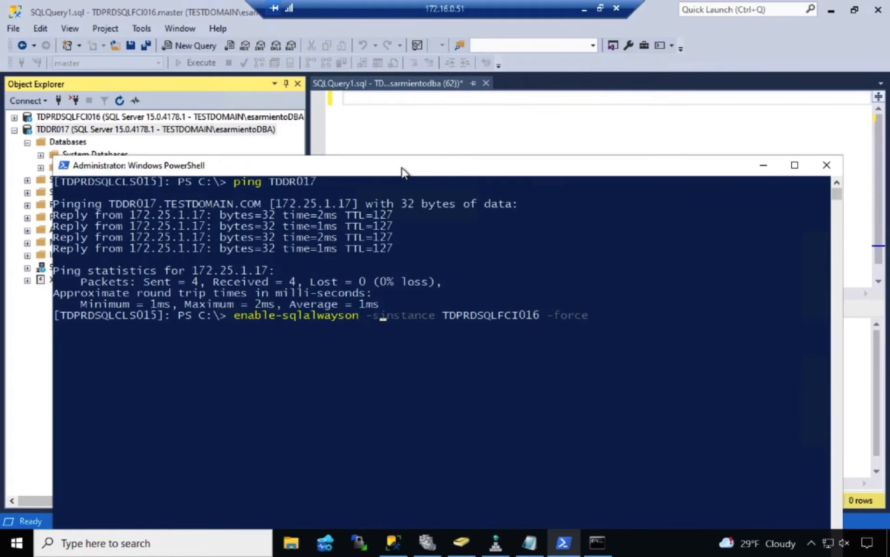
text(erver)
key(Right)
key(Right)
key(Right)
key(Right)
key(Right)
key(Right)
key(Right)
key(Right)
key(Right)
key(Right)
key(Right)
key(Right)
key(Right)
key(Right)
key(Right)
key(Right)
key(Right)
key(Right)
key(Right)
key(Right)
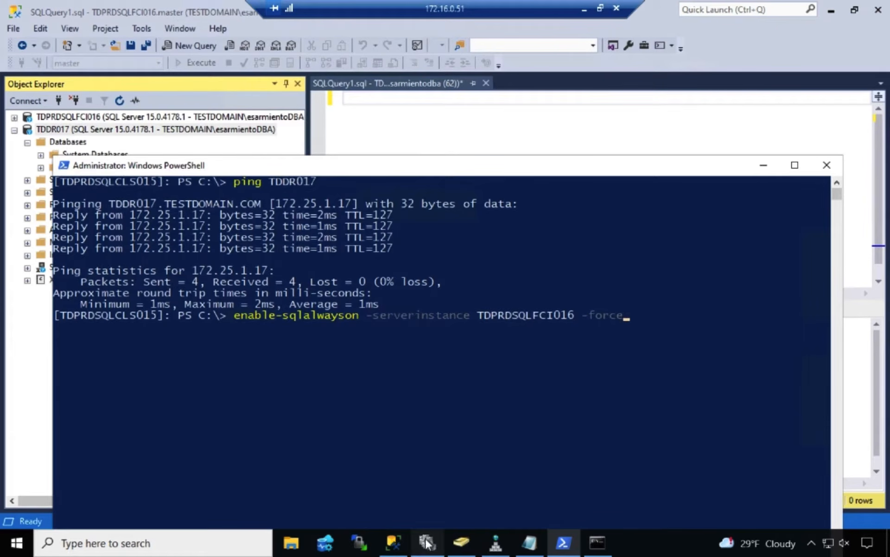
Switch to Failover Cluster Manager, display the resources of the SQL Server (TDPRDSQLFCI016) role, and enlarge the resource details area
mouse_move(428, 542)
click(438, 461)
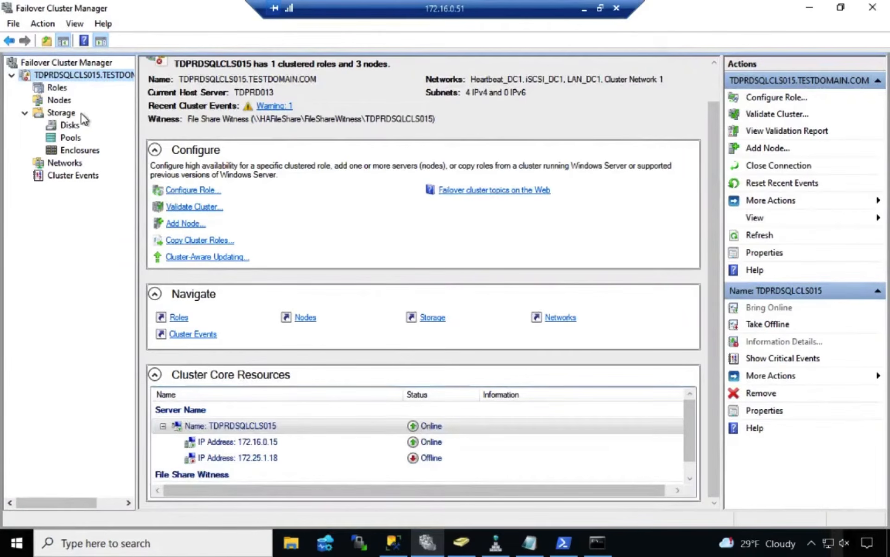
click(64, 89)
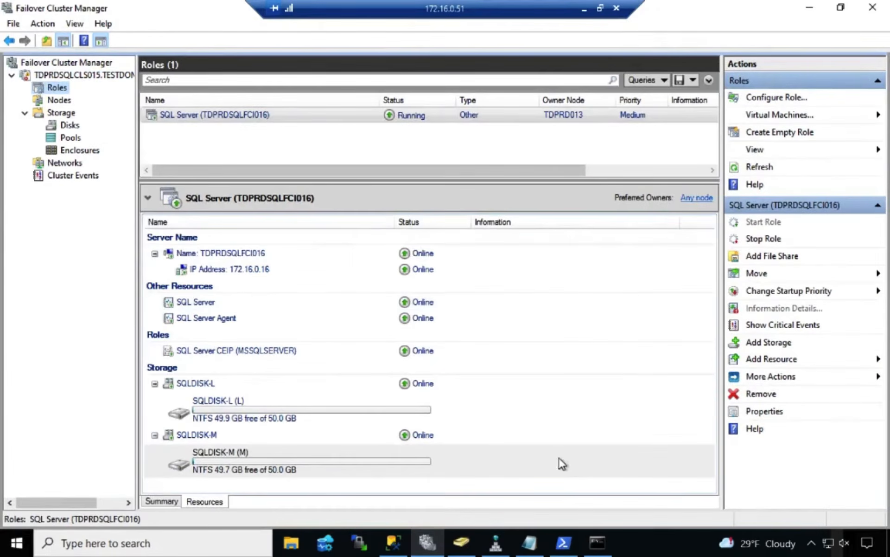
click(566, 544)
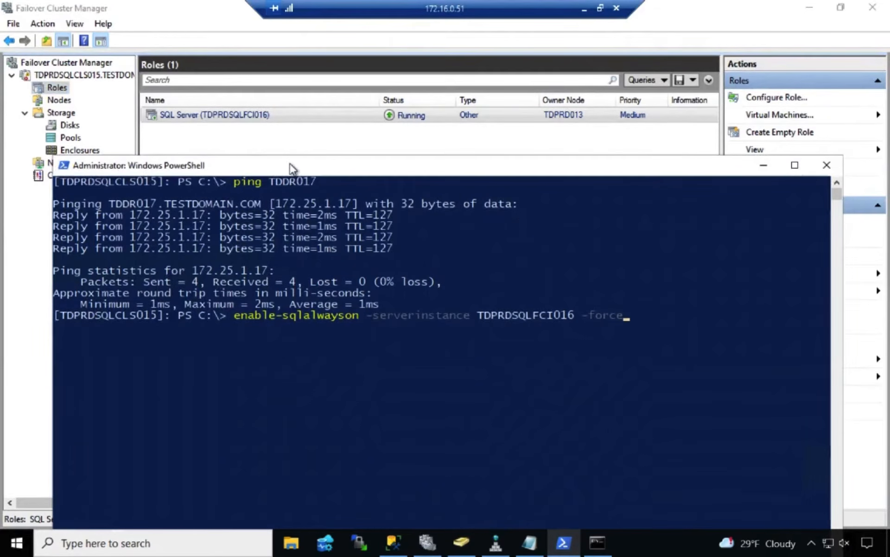
drag(291, 161, 309, 327)
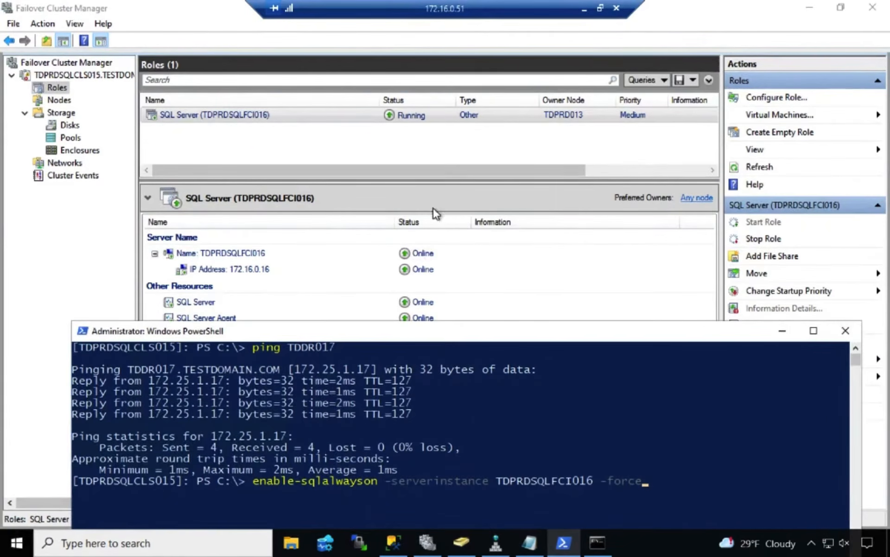
drag(448, 181, 449, 135)
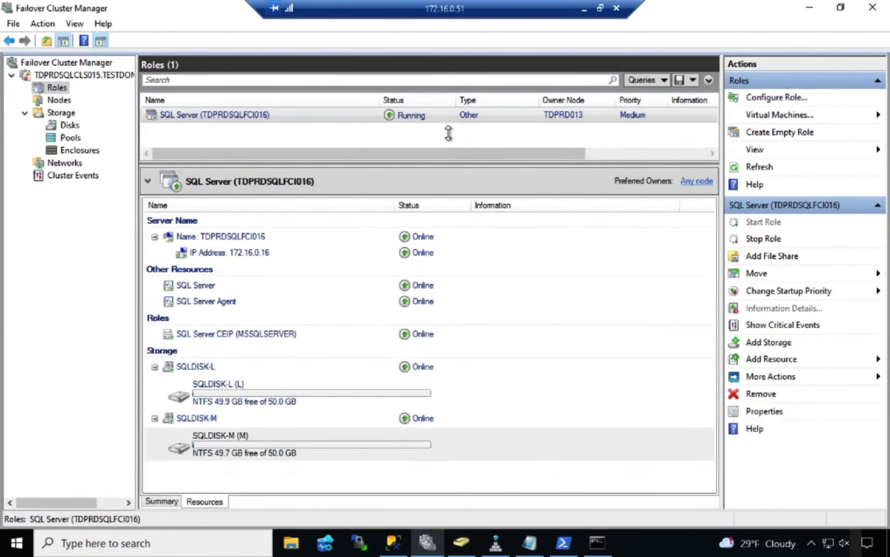
Hide the console tree and actions pane, place PowerShell beside the role's resources, and run the prepared enable-sqlalwayson command for TDPRDSQLFCI016
click(566, 548)
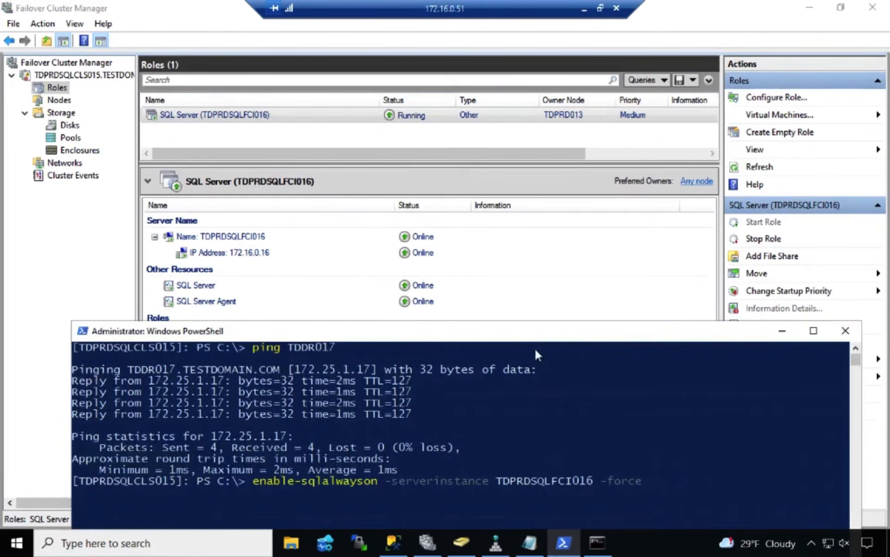
drag(533, 367, 594, 225)
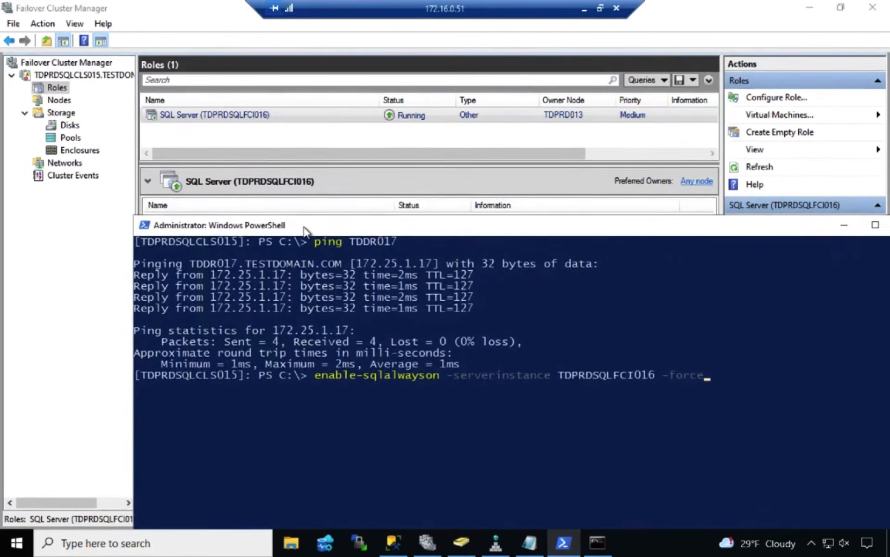
drag(129, 226, 350, 226)
drag(456, 224, 383, 76)
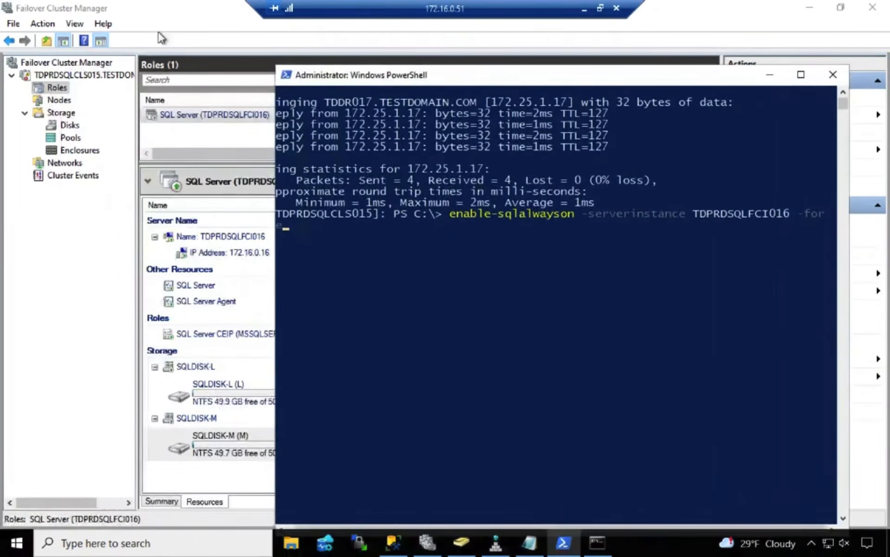
click(101, 41)
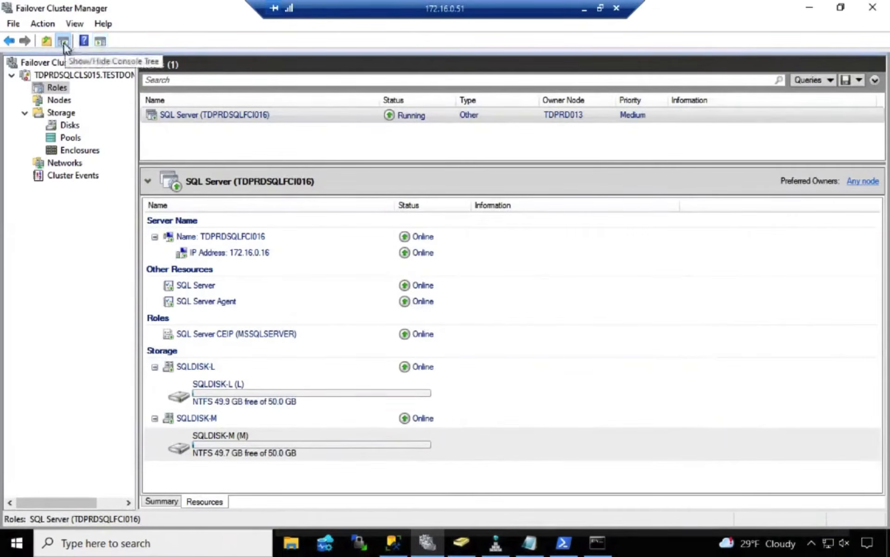
click(63, 42)
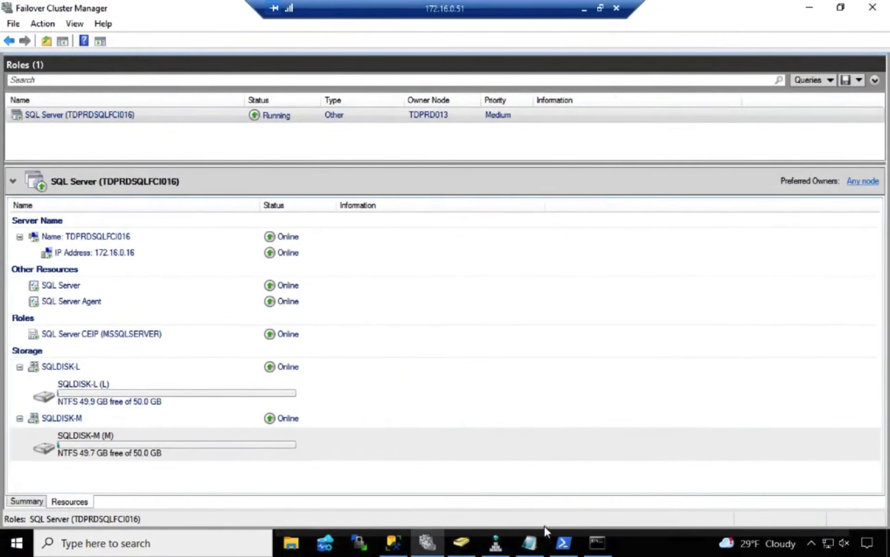
click(564, 543)
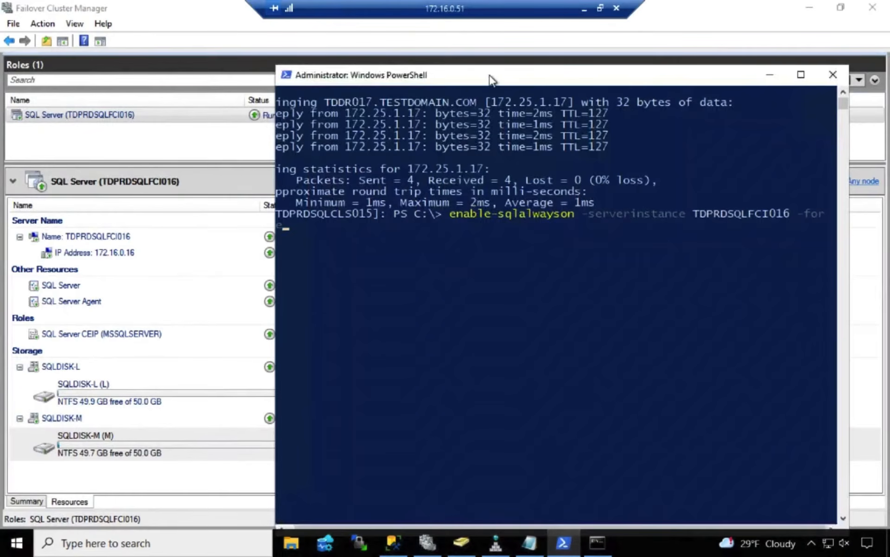
drag(490, 77, 593, 81)
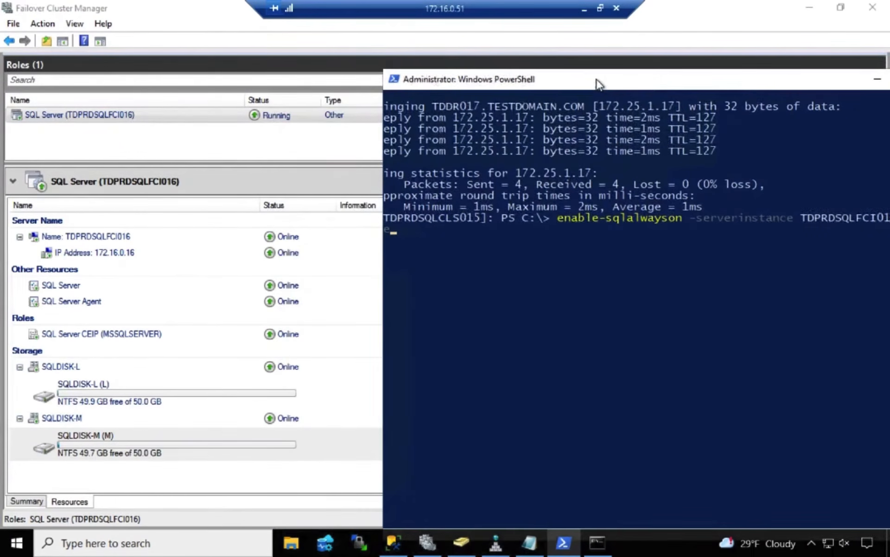
drag(380, 139, 471, 140)
drag(587, 81, 486, 78)
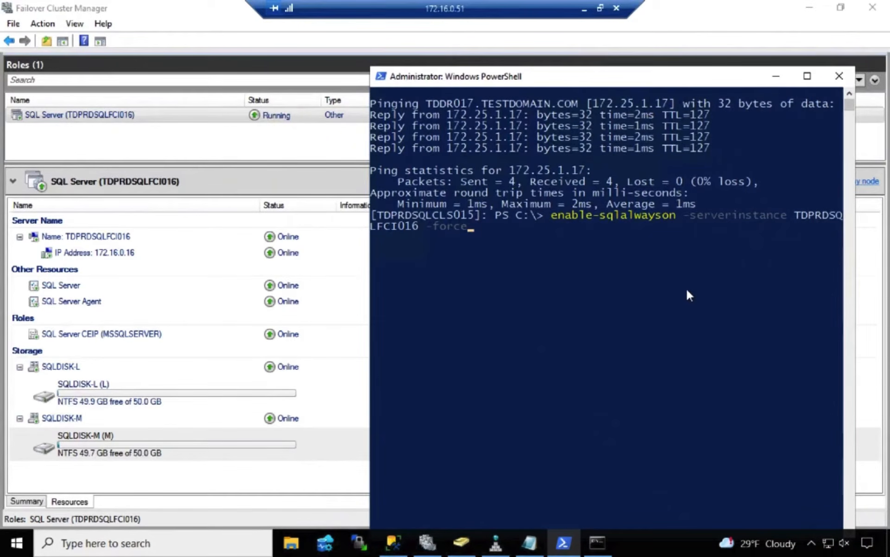
key(Return)
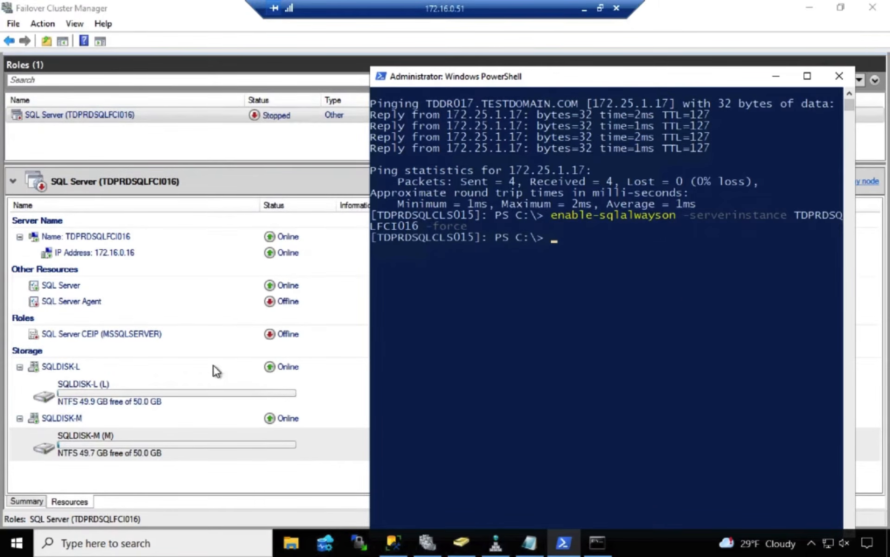
Bring the SQL Server Agent and SQL Server CEIP (MSSQLSERVER) resources of the TDPRDSQLFCI016 role online
click(93, 303)
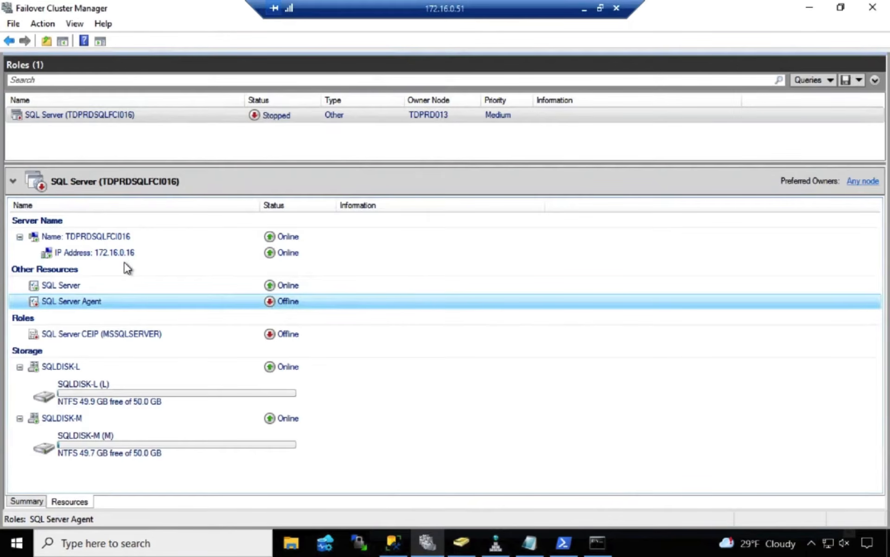
key(shift+F10)
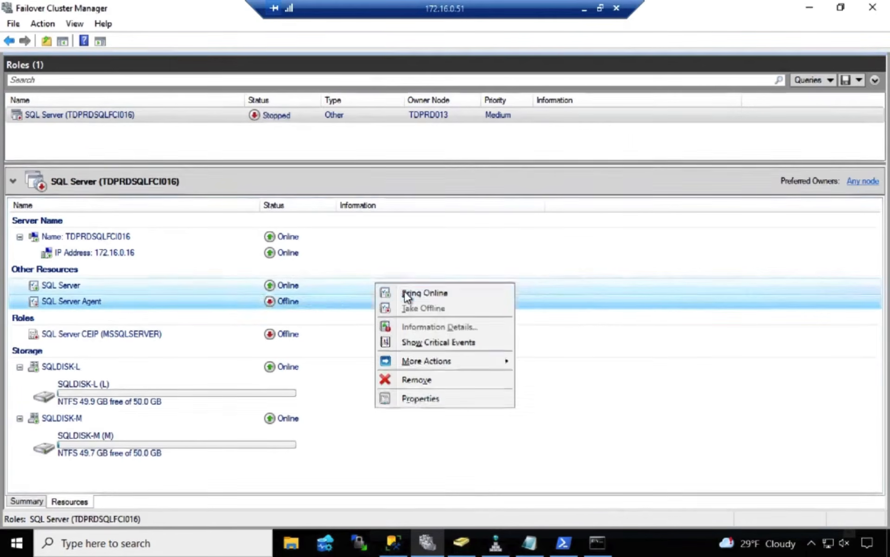
click(404, 292)
click(166, 332)
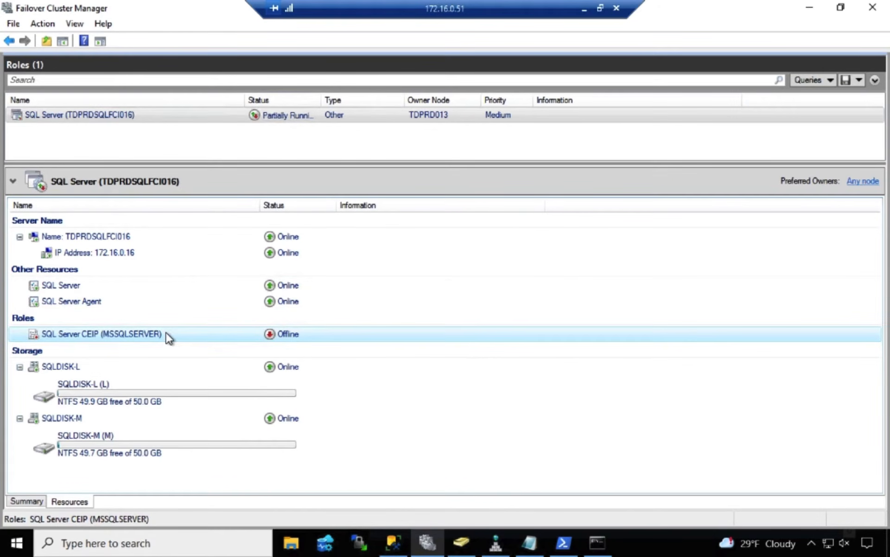
key(shift+F10)
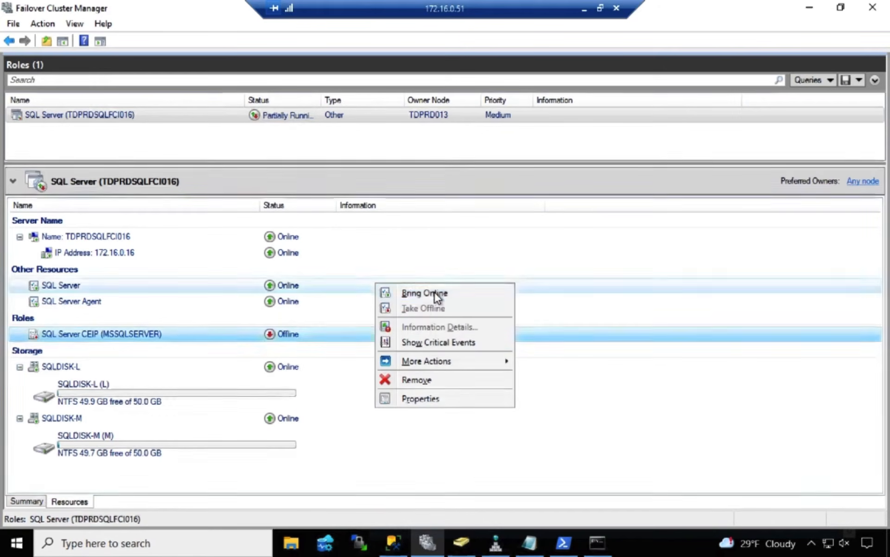
click(435, 293)
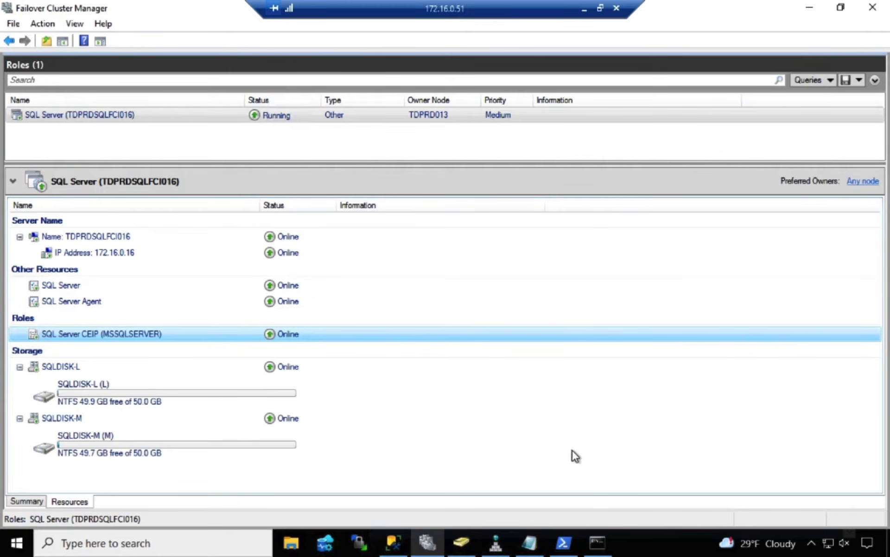
Switch to the TDDR017 remote PowerShell session, clear its screen, and run enable-sqlalwayson -serverinstance TDDR017 -force
click(564, 542)
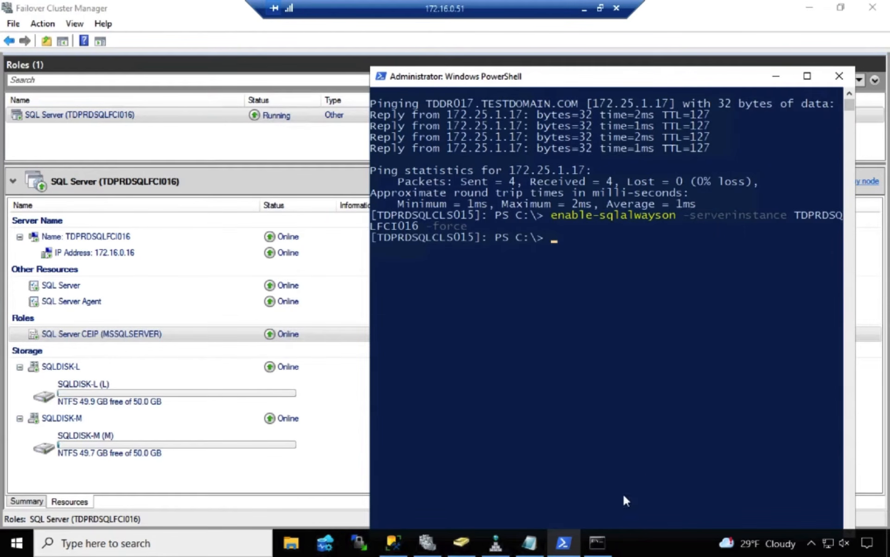
click(597, 542)
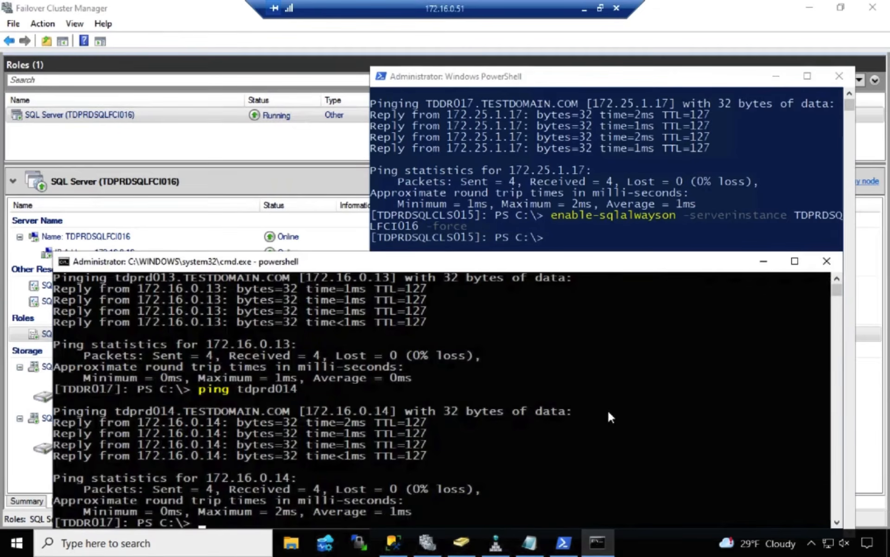
key(ctrl+l)
text(enable-sqlalways)
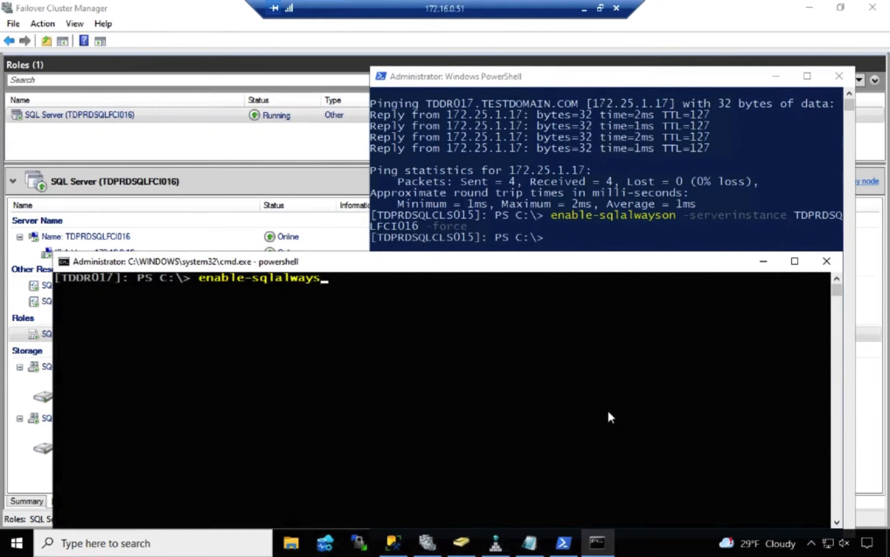
text(on -serverinstance T)
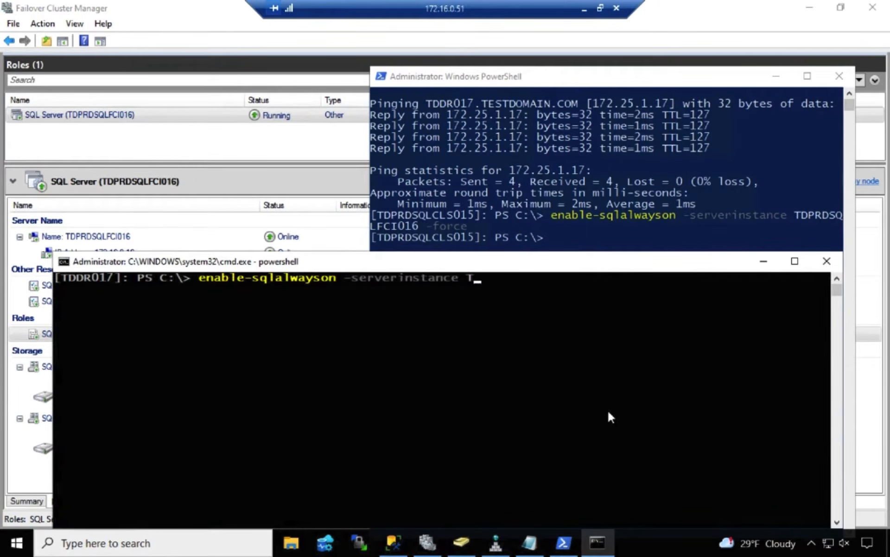
text(DDR017 -force)
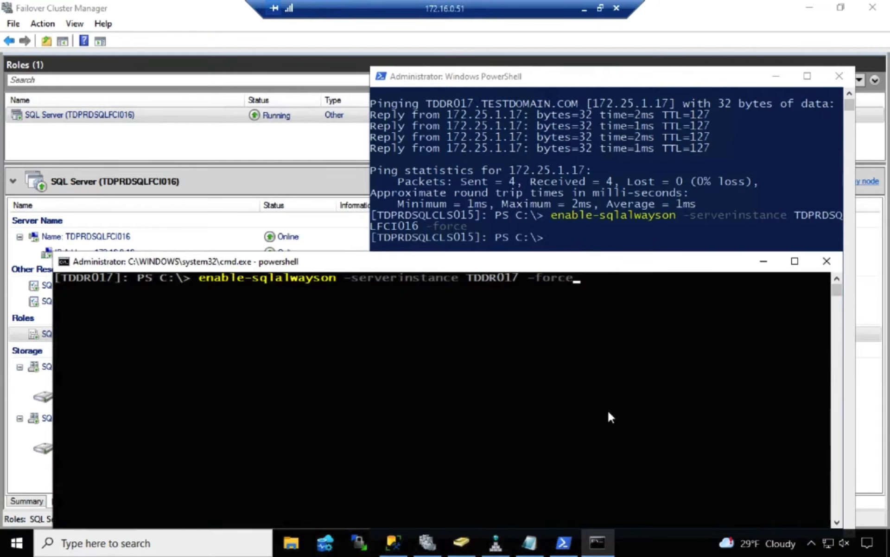
key(Return)
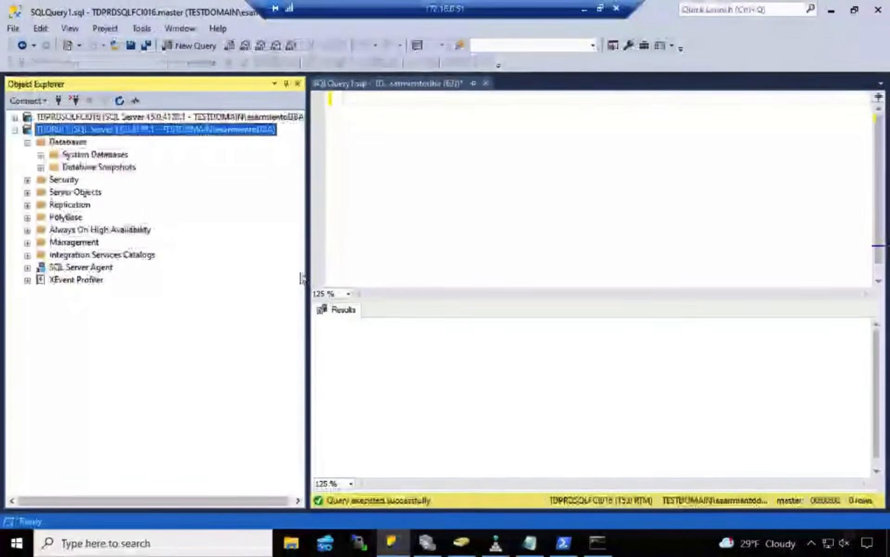
Expand the TDPRDSQLFCI016 instance and check the Always On High Availability folders of both TDDR017 and TDPRDSQLFCI016
click(103, 229)
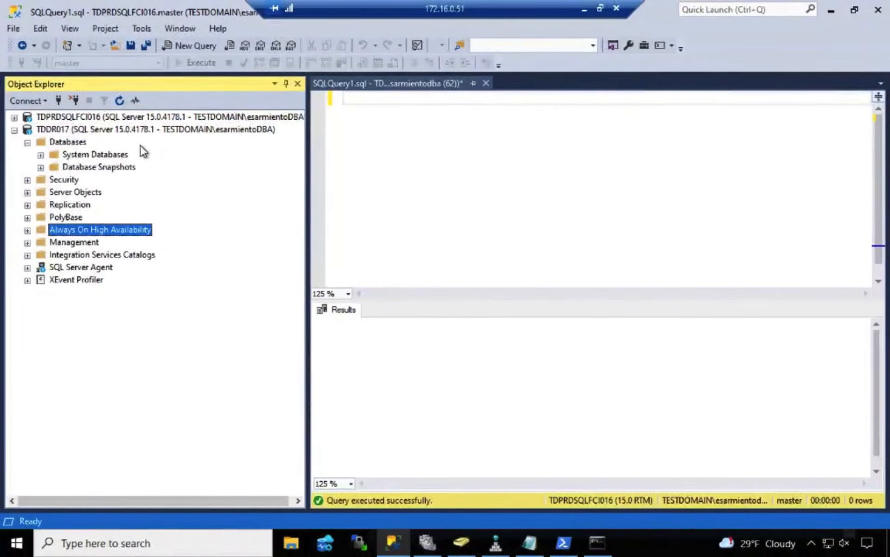
double_click(55, 116)
click(138, 255)
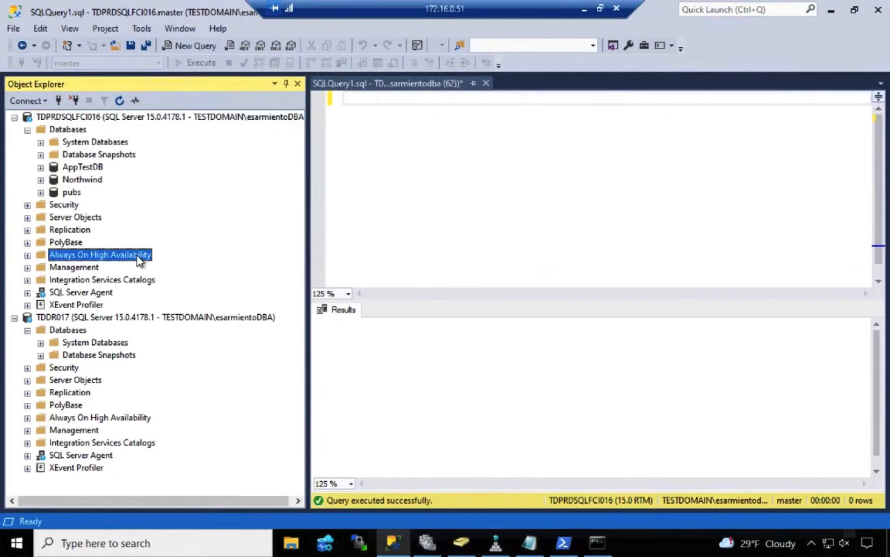
Copy the whole prepared database backup and restore script from Notepad into the empty SQLQuery1 query in Management Studio
click(359, 111)
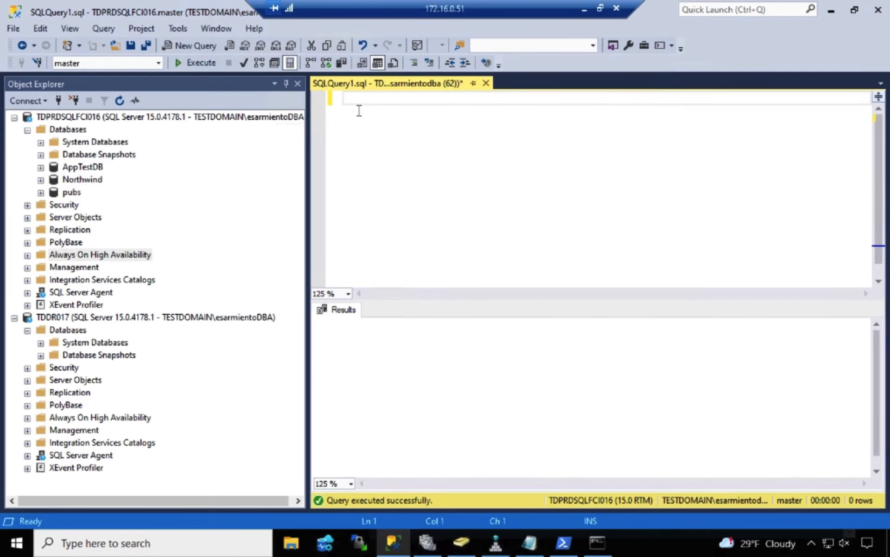
click(534, 550)
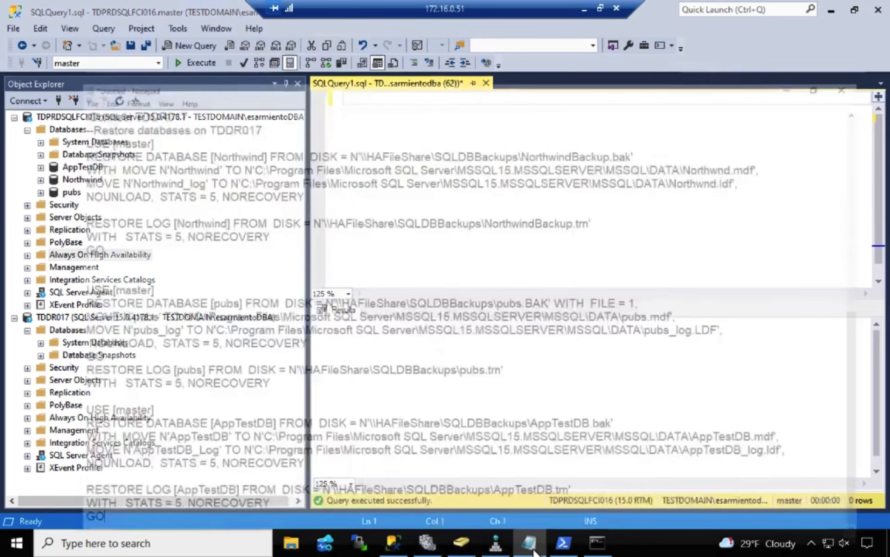
click(513, 314)
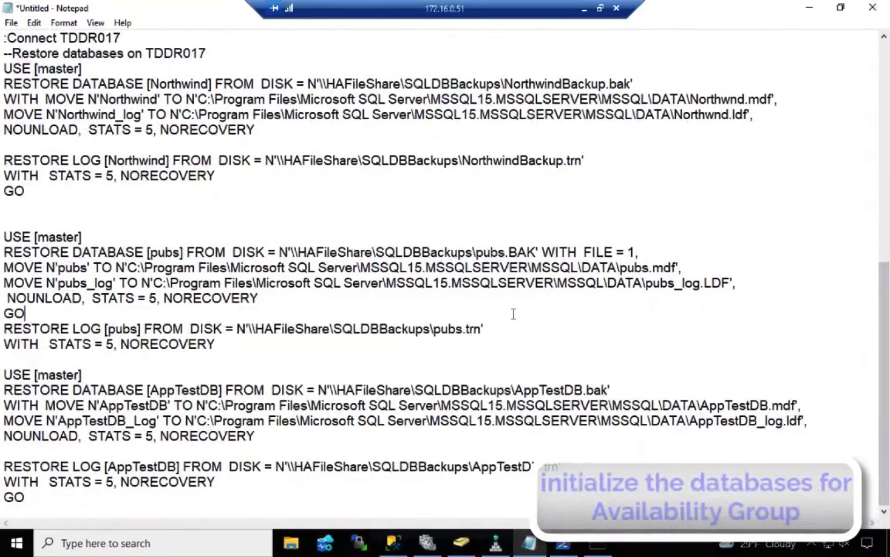
key(ctrl+a)
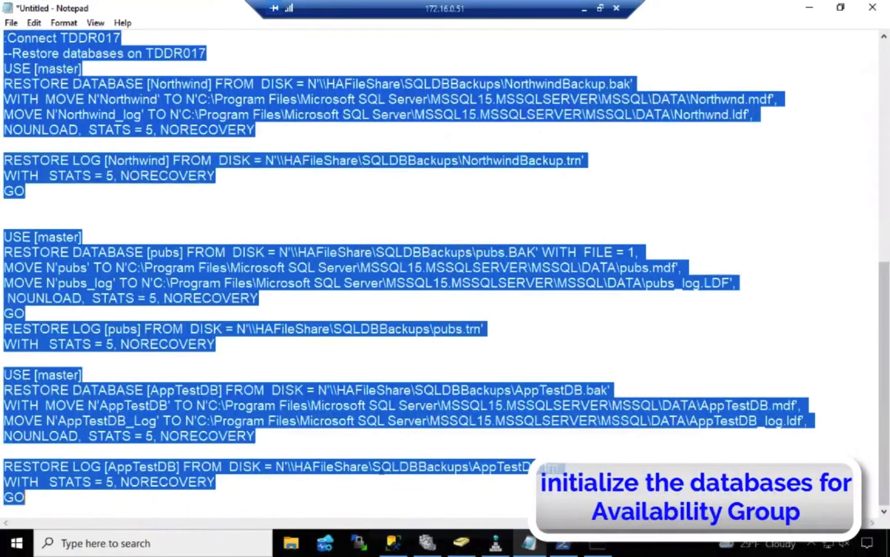
click(393, 543)
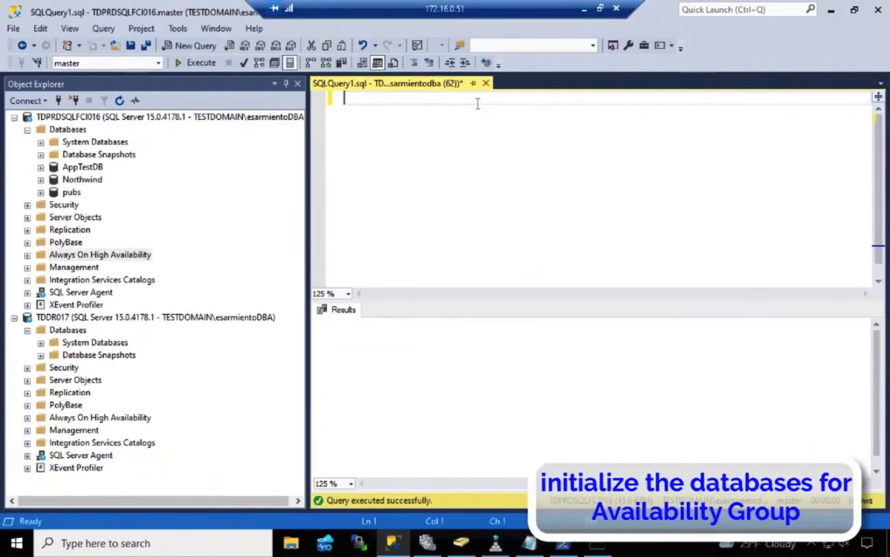
key(ctrl+v)
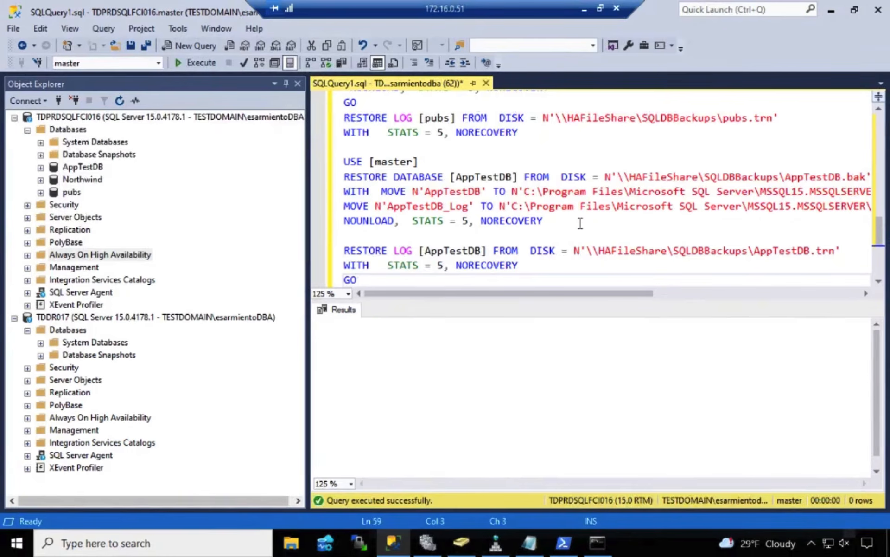
Review the backup and restore script, widen the query editor, and execute the script for Northwind, pubs and AppTestDB
scroll(581, 223, up, 8)
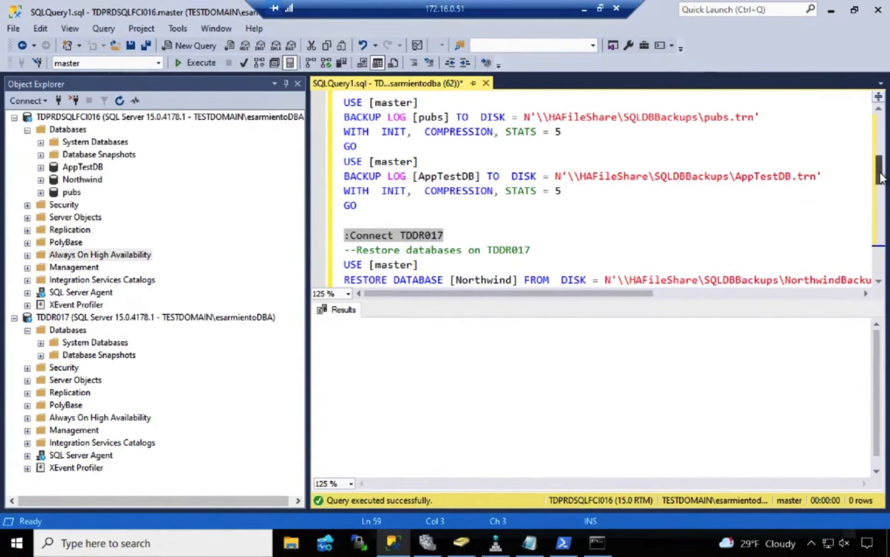
drag(880, 176, 880, 113)
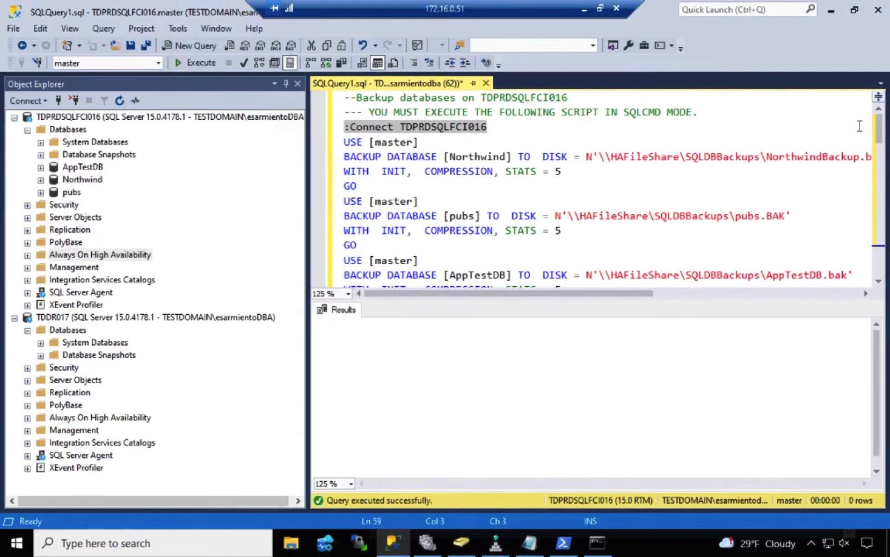
drag(880, 137, 880, 190)
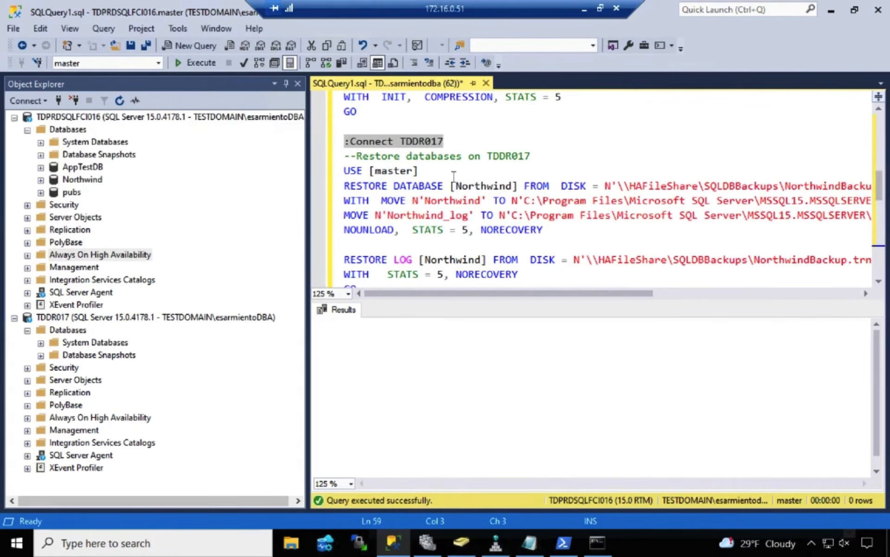
drag(307, 179, 195, 179)
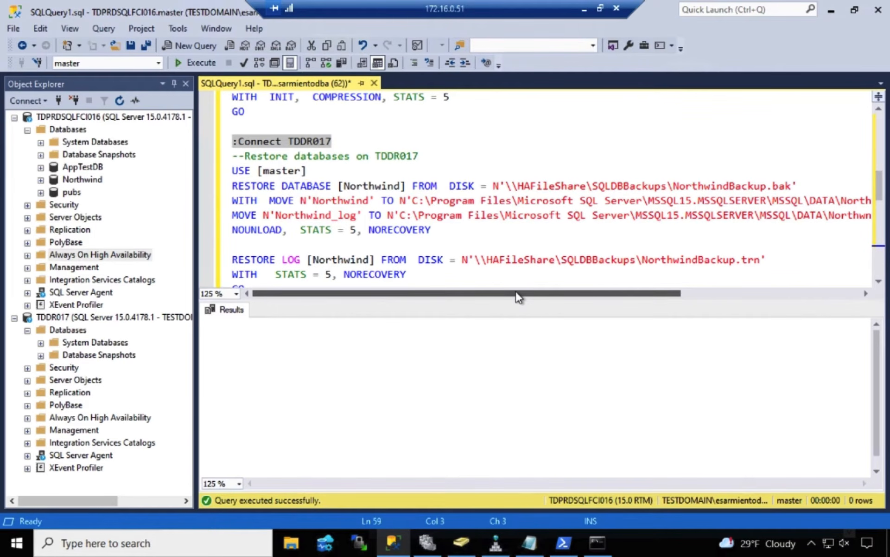
click(576, 139)
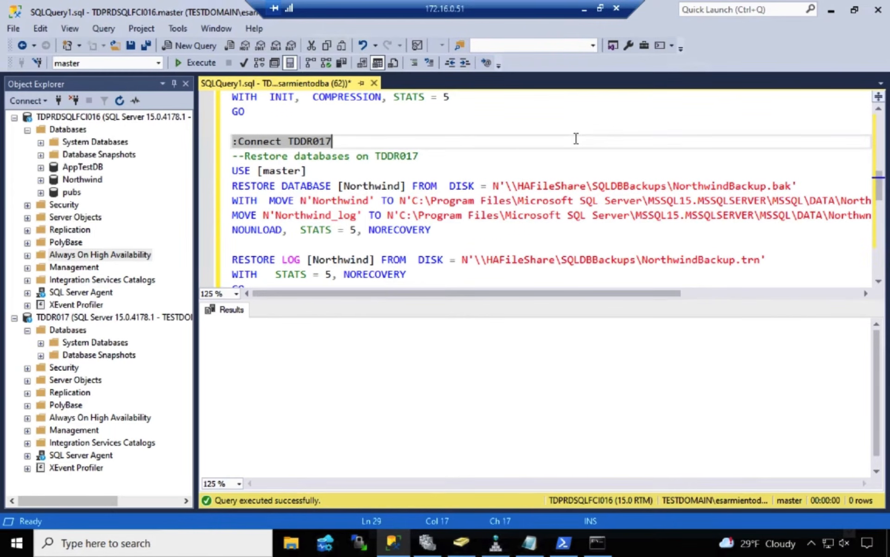
click(193, 63)
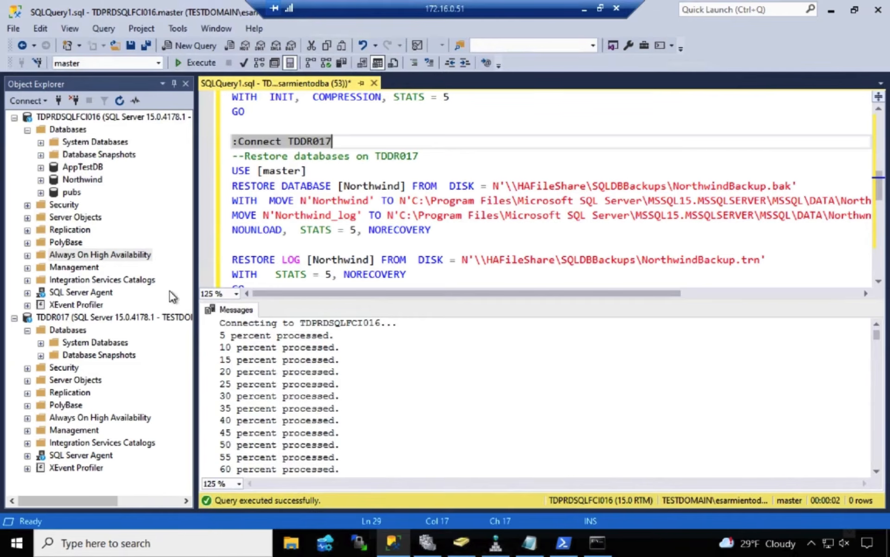
Refresh the Databases folder of TDDR017 and widen Object Explorer to show the full server names
click(68, 330)
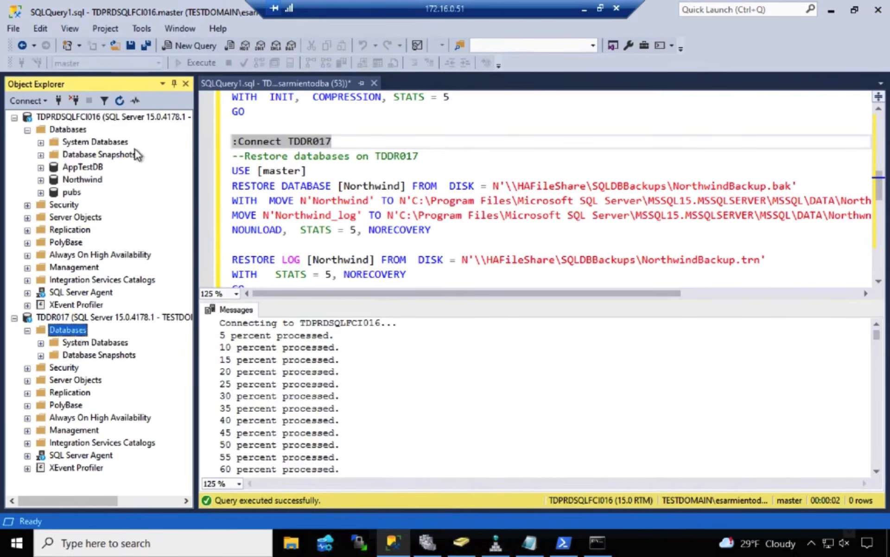
click(119, 102)
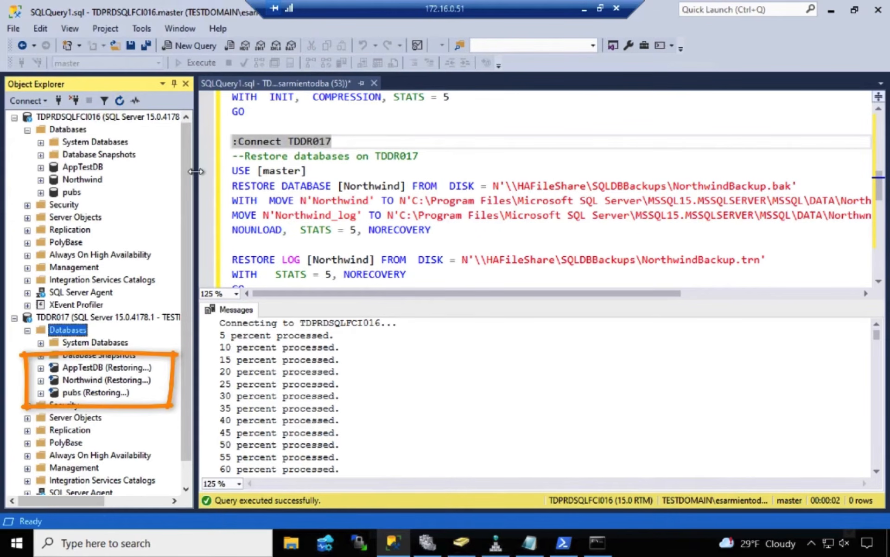
drag(196, 172, 344, 171)
Start a new availability group on TDPRDSQLFCI016, name it AGSTRETCHED, and enable Database Level Health Detection
click(129, 258)
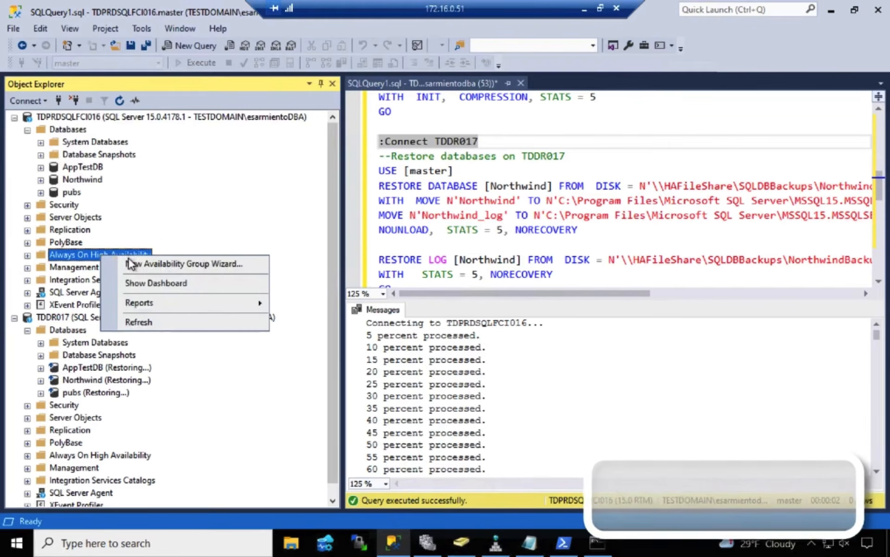
right_click(129, 257)
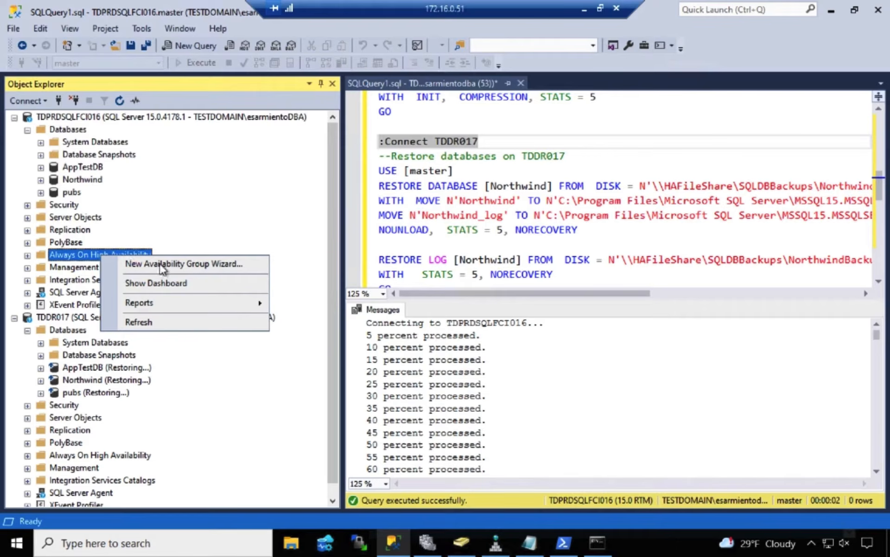
click(179, 262)
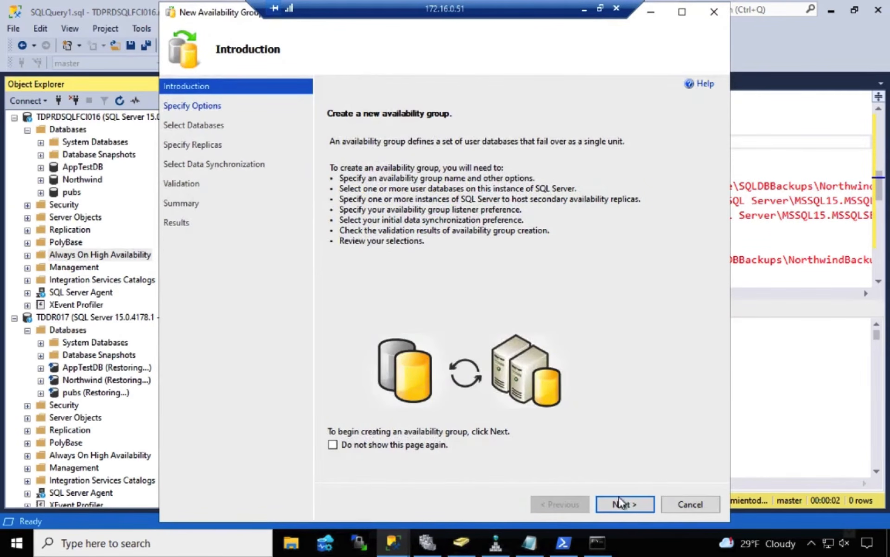
click(625, 505)
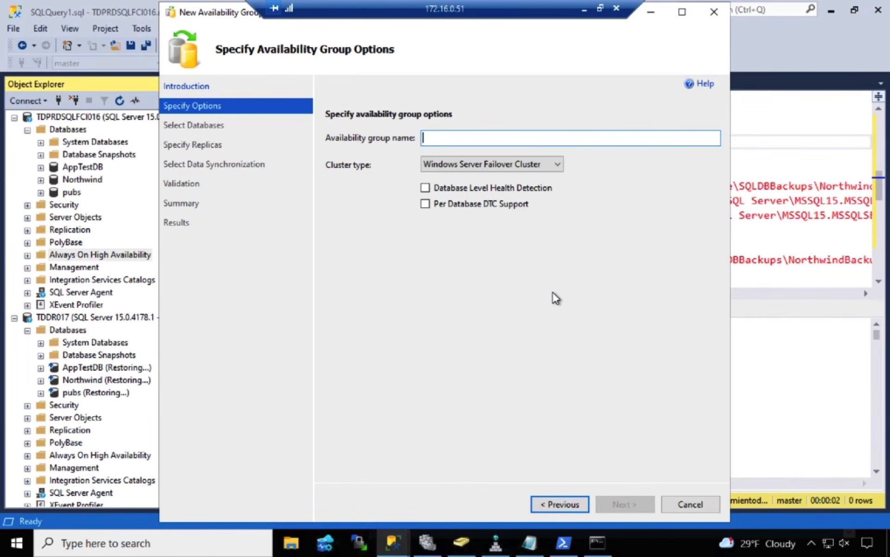
text(AG)
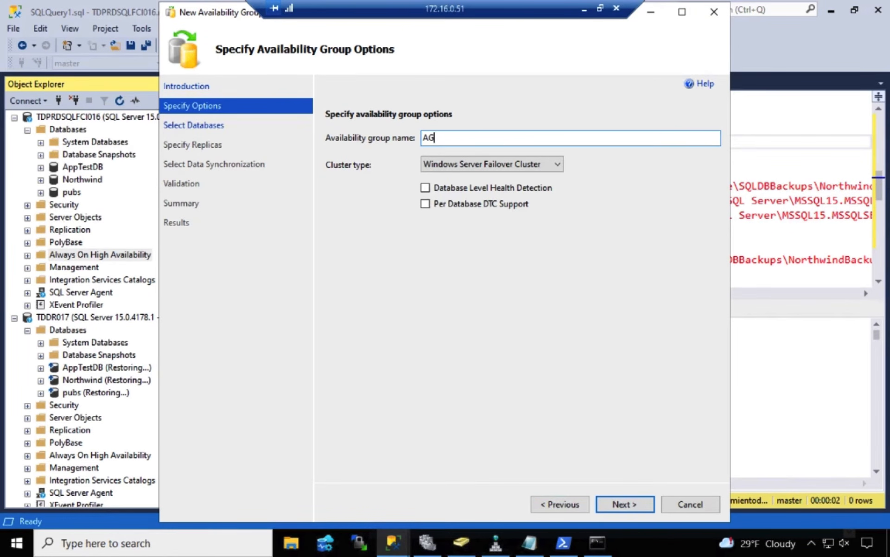
text(STRETCHED)
click(538, 185)
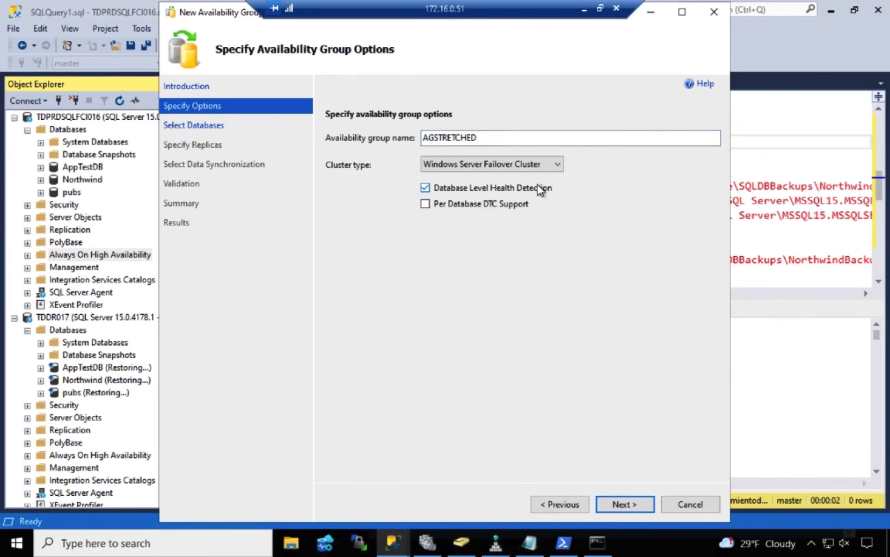
click(620, 502)
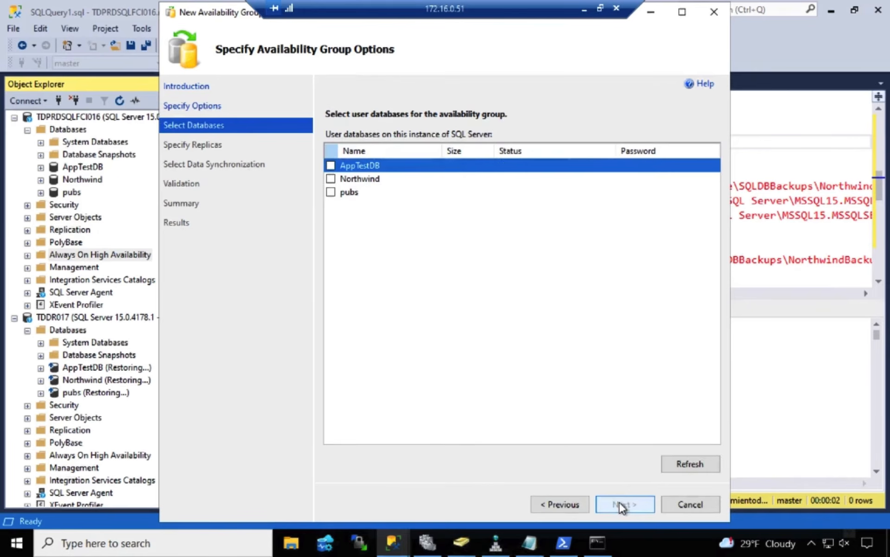
Include the AppTestDB, Northwind and pubs databases in the availability group and continue to the replica settings
click(331, 166)
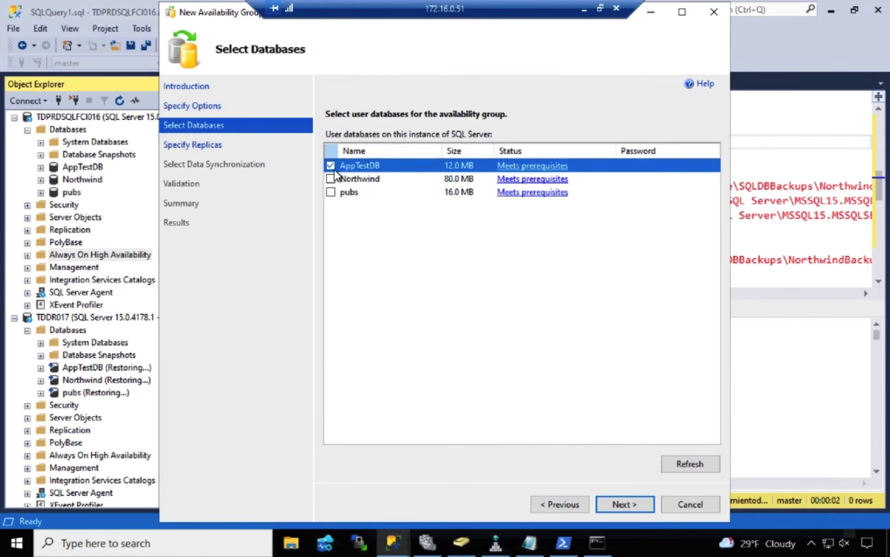
click(331, 179)
click(331, 192)
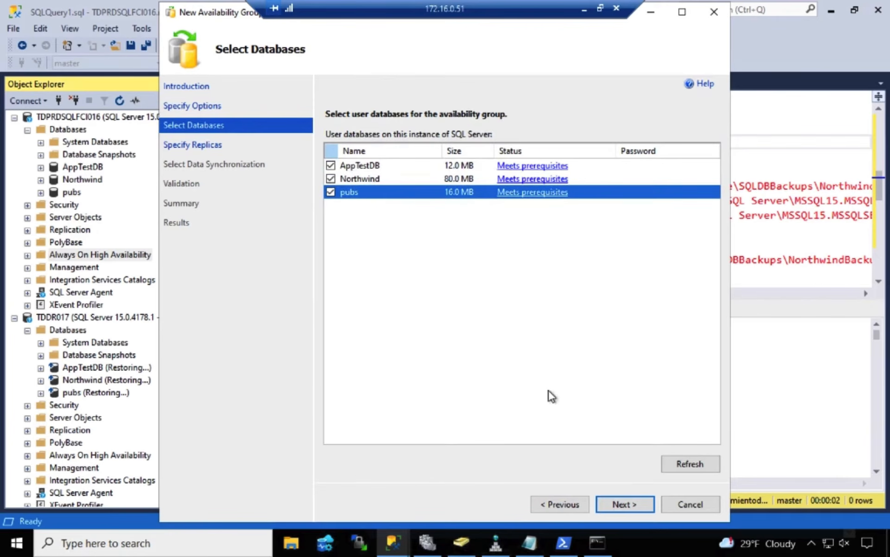
click(622, 504)
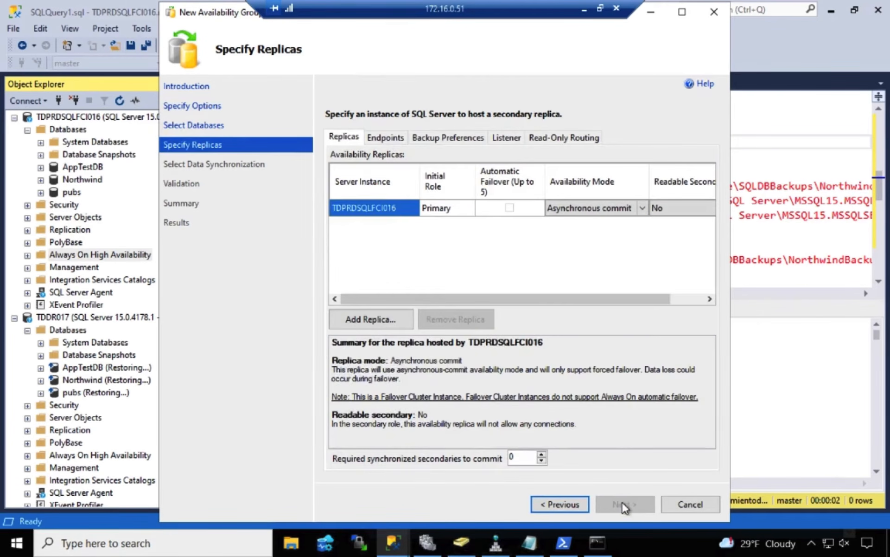
Set the primary replica TDPRDSQLFCI016 to Synchronous commit and try to enable its automatic failover
click(643, 208)
click(643, 207)
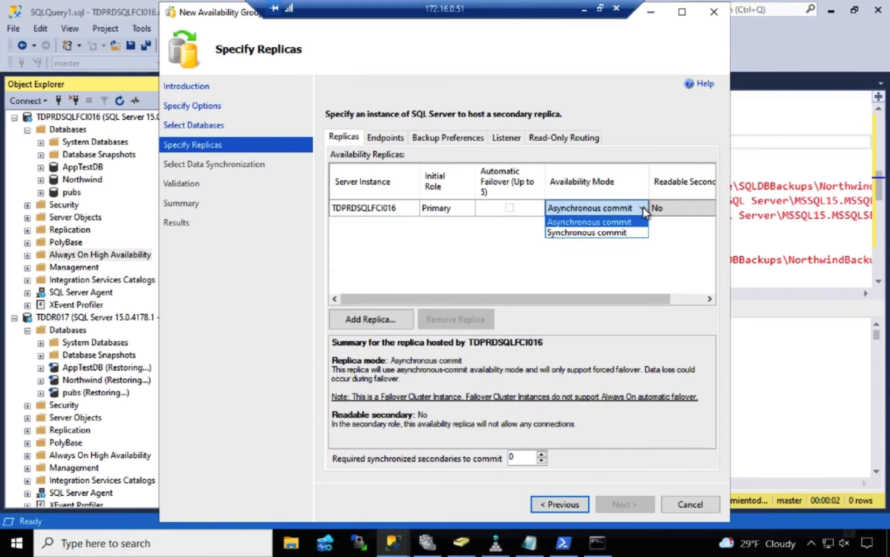
click(630, 229)
click(504, 208)
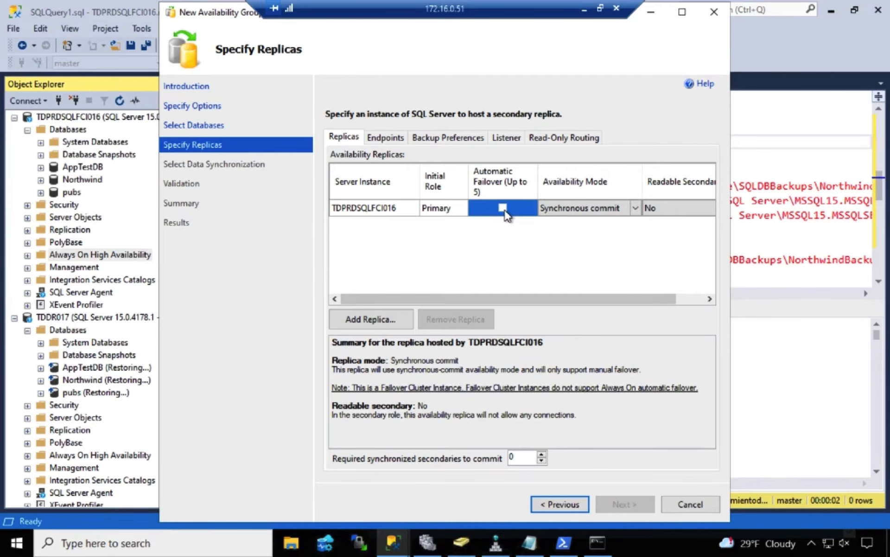
Add TDDR017 as a secondary replica, connecting to it with Windows Authentication
click(390, 320)
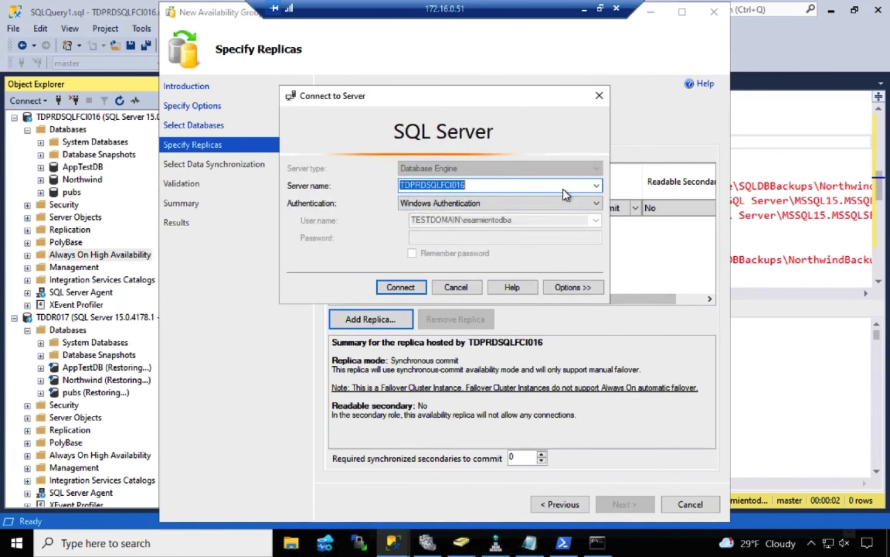
click(597, 185)
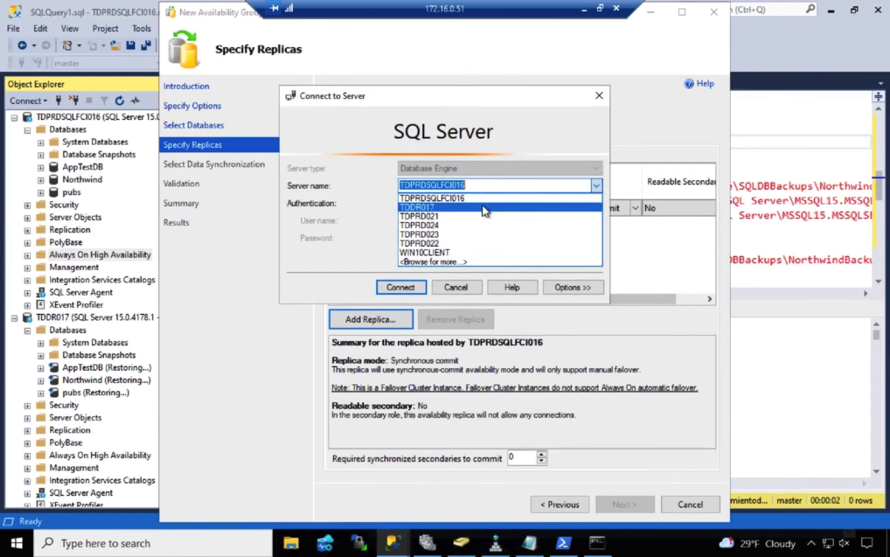
click(483, 207)
click(401, 287)
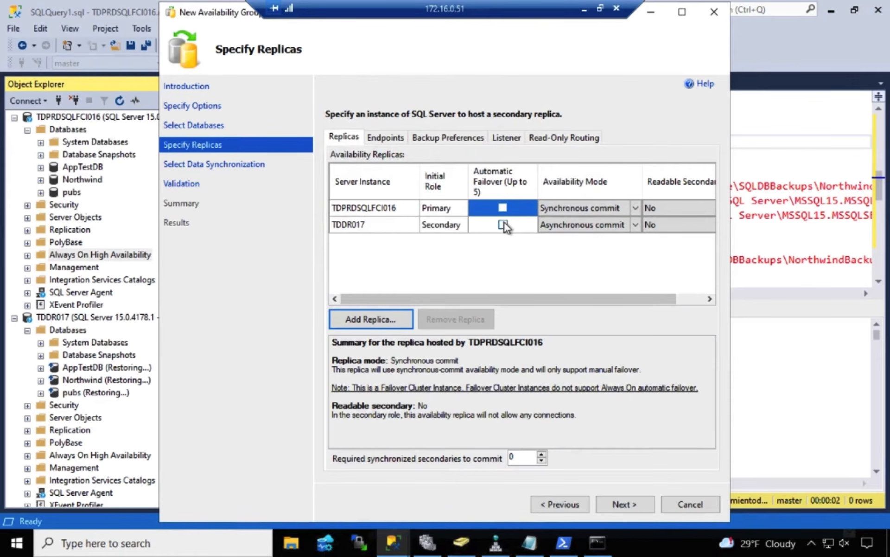
Switch TDDR017 to Synchronous commit by enabling its automatic failover, and clear that automatic failover option again
click(503, 222)
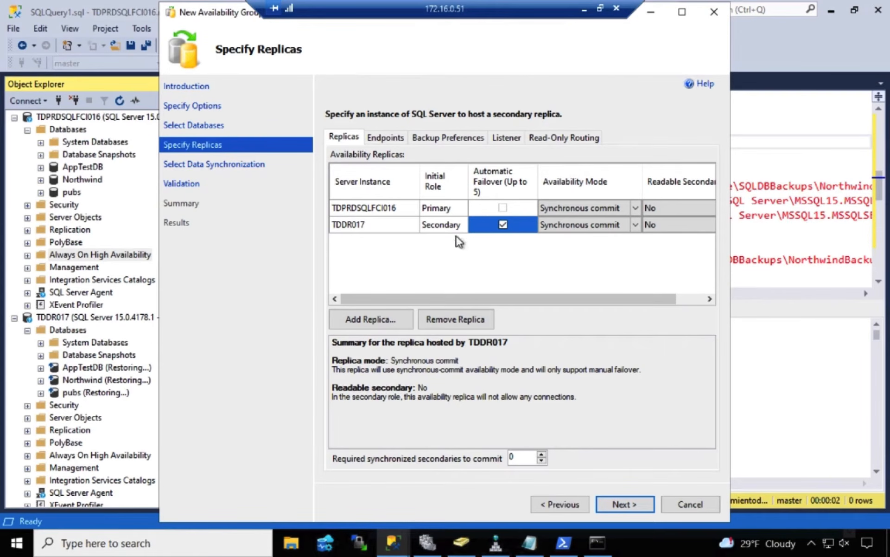
click(373, 224)
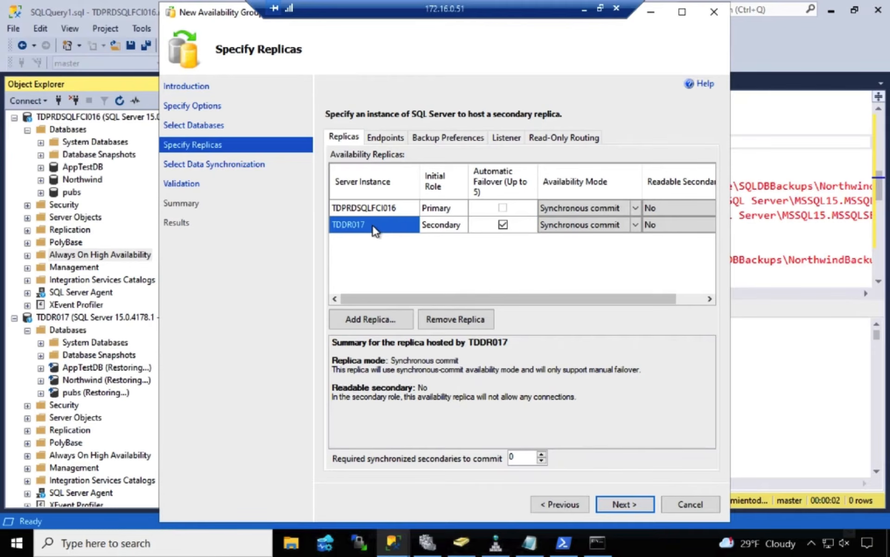
click(505, 209)
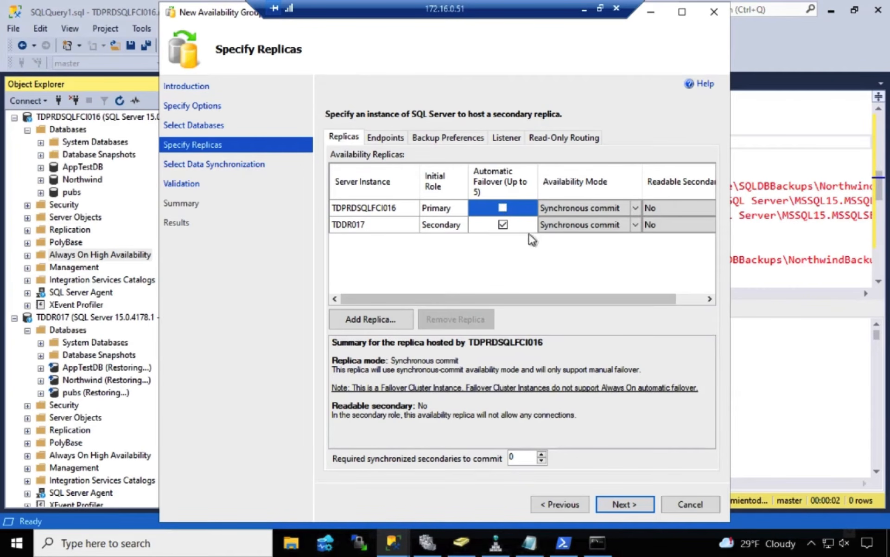
click(503, 224)
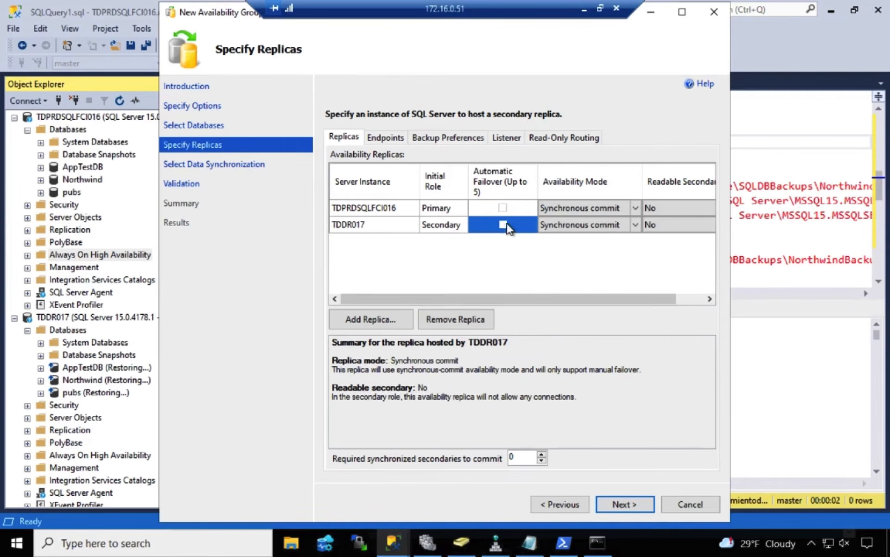
Set the TDDR017 secondary replica to Asynchronous commit, check the replica endpoints, and continue to the data synchronization settings
click(636, 224)
click(626, 239)
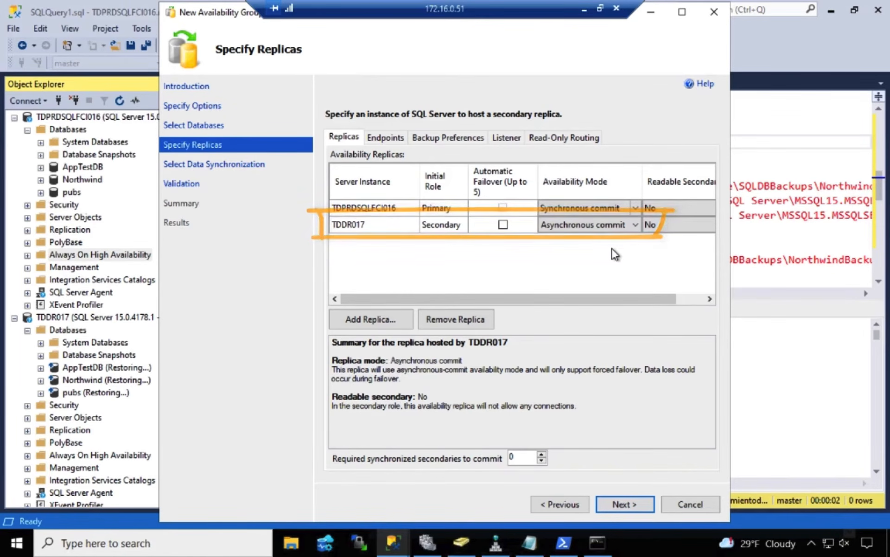
click(383, 138)
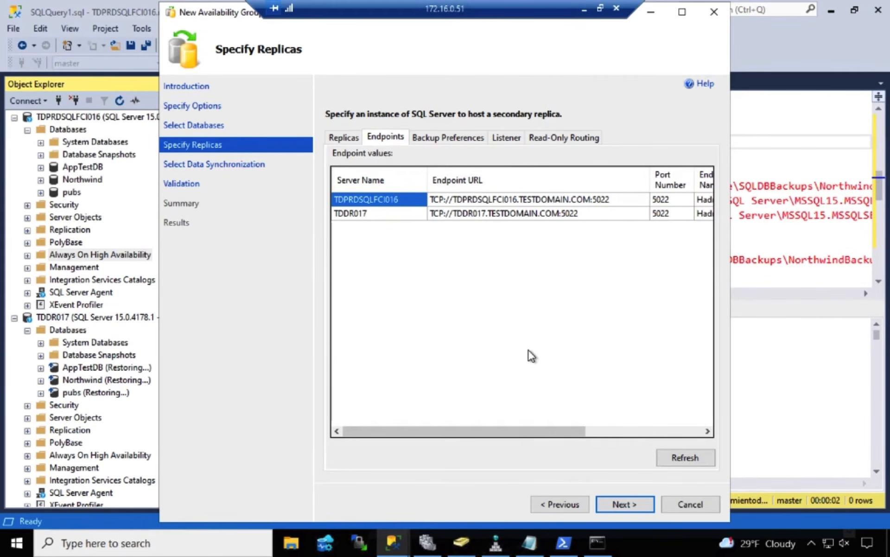
click(635, 503)
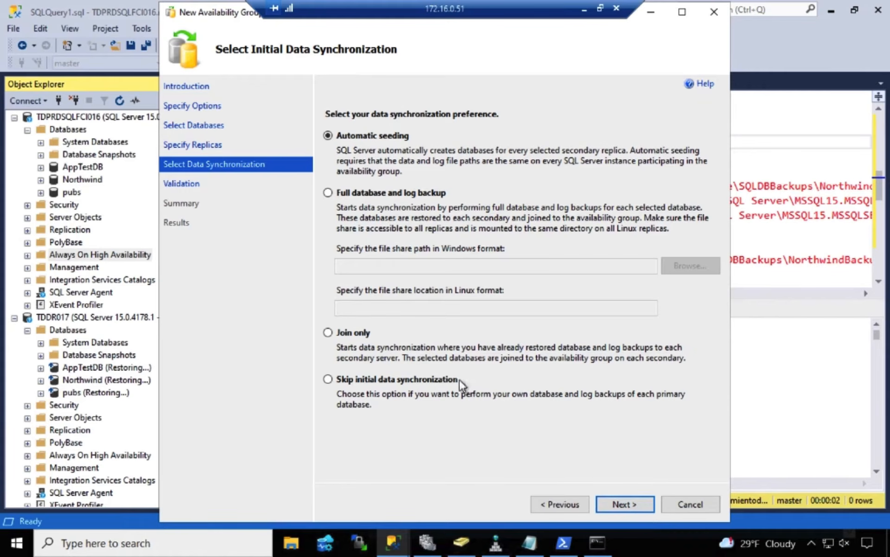
Choose Join only for the initial data synchronization and complete the wizard to create the AGSTRETCHED availability group
click(369, 332)
click(640, 500)
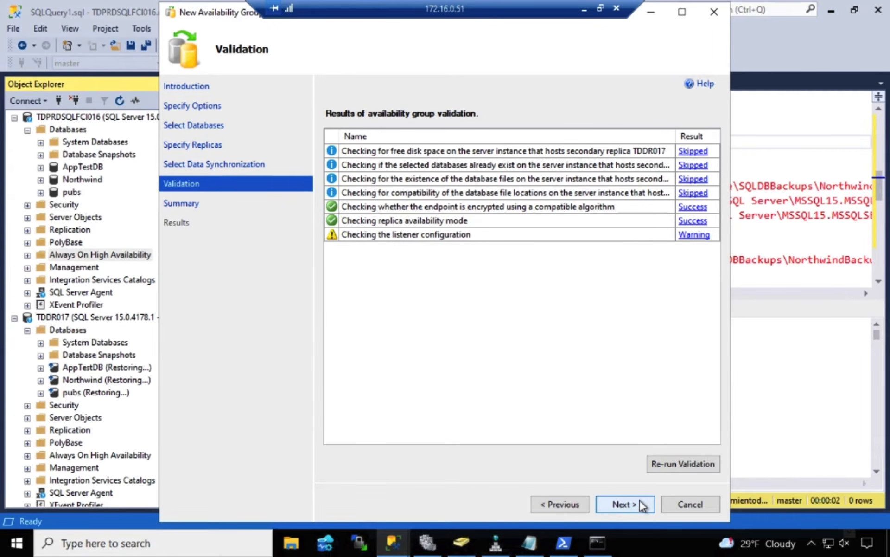
click(639, 499)
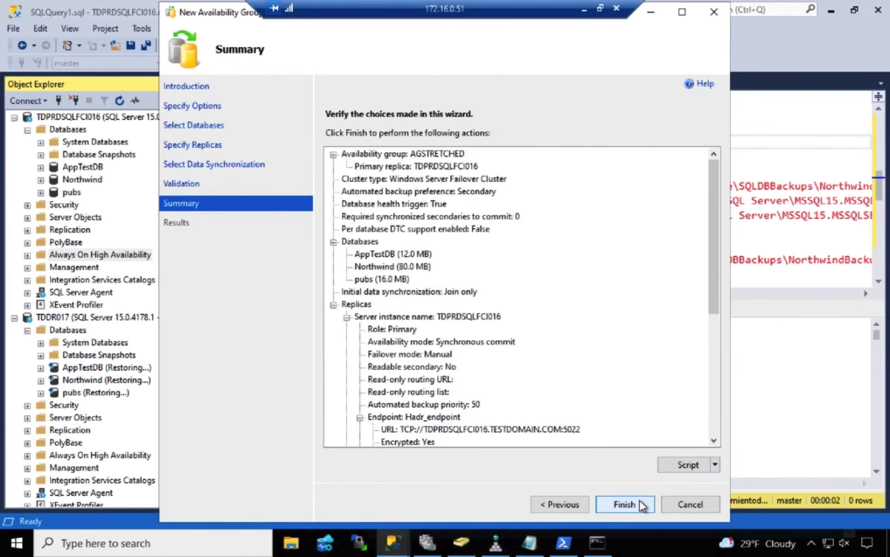
click(639, 500)
click(339, 178)
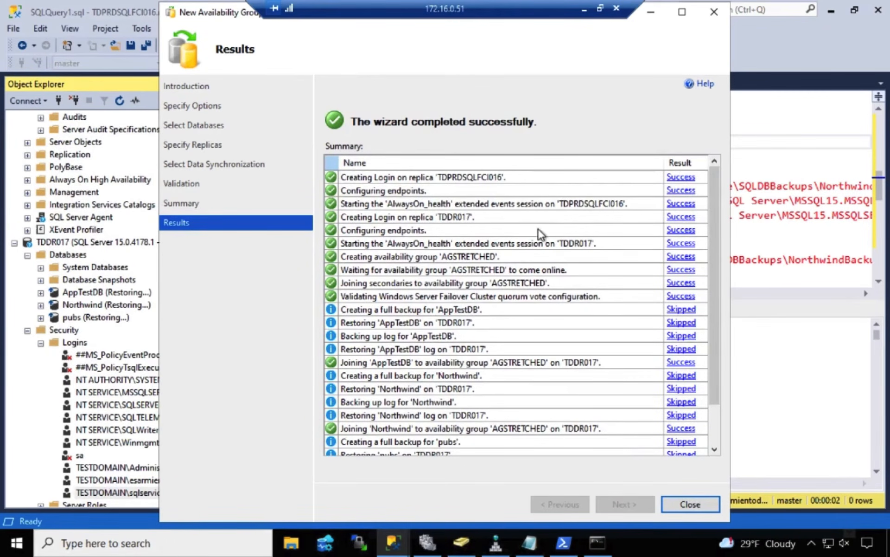
drag(717, 227, 718, 339)
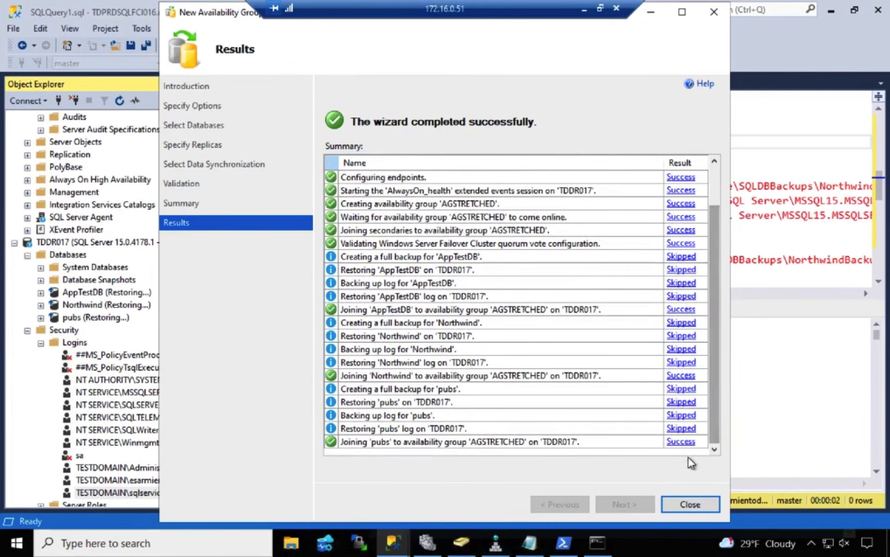
click(697, 503)
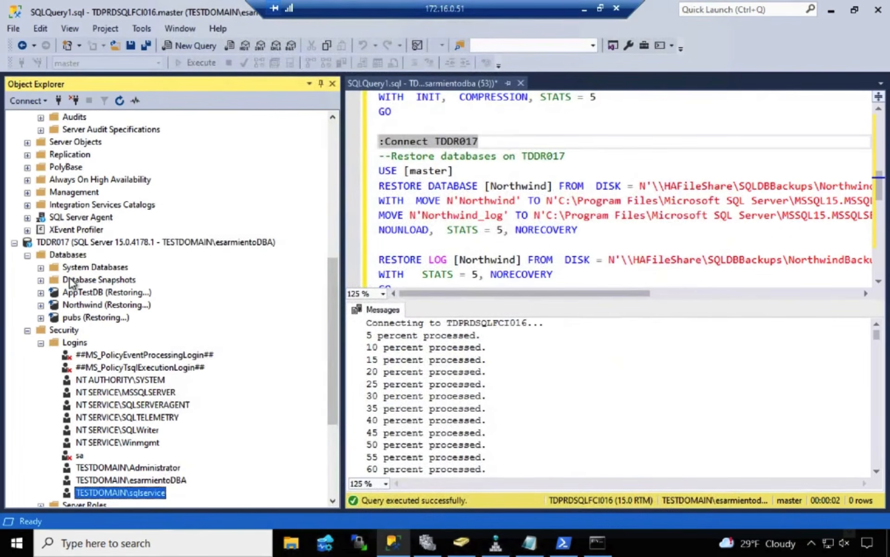
Refresh the Databases folder of TDDR017 to check the state of its databases
click(71, 256)
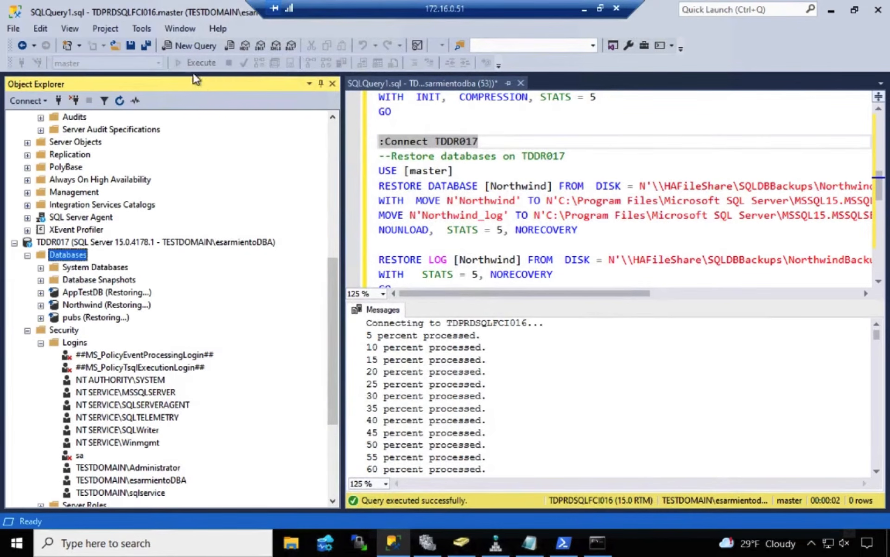
click(120, 101)
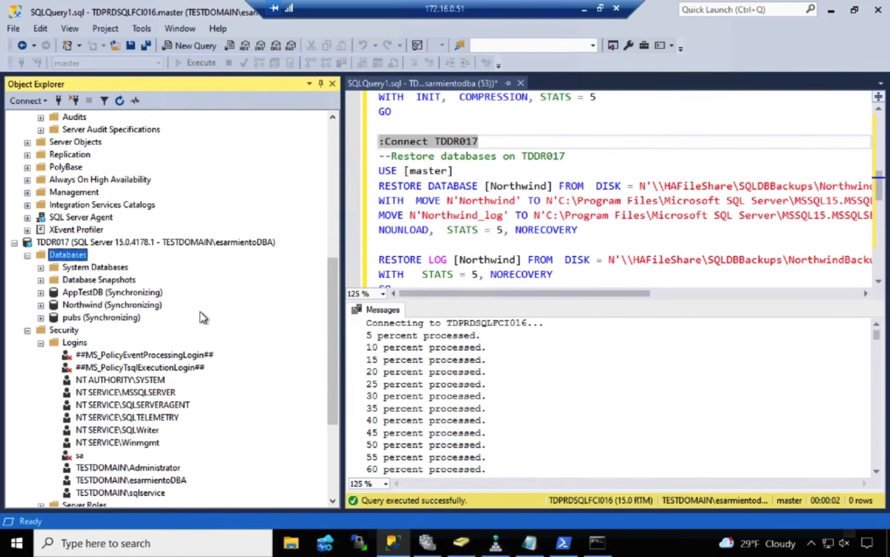
Switch to Failover Cluster Manager, show the console tree, and inspect the resources of the AGSTRETCHED and SQL Server (TDPRDSQLFCI016) roles
click(427, 542)
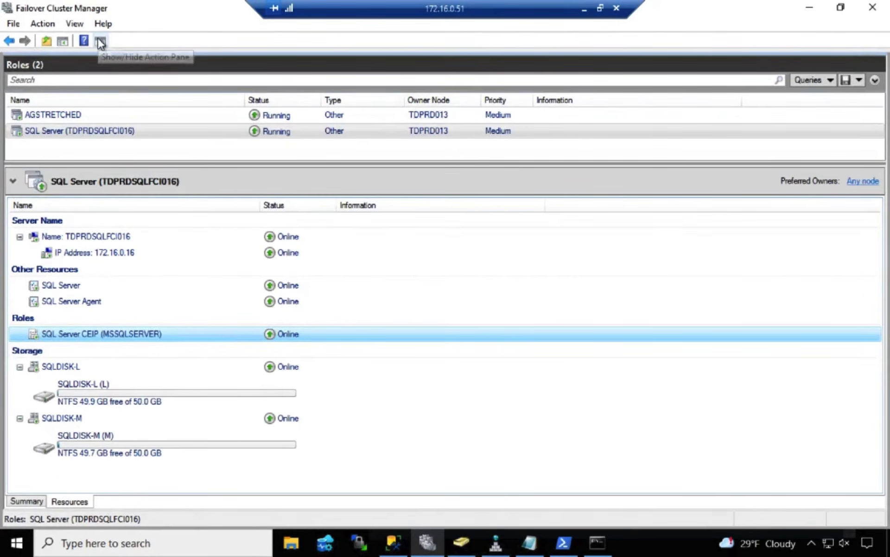
click(60, 42)
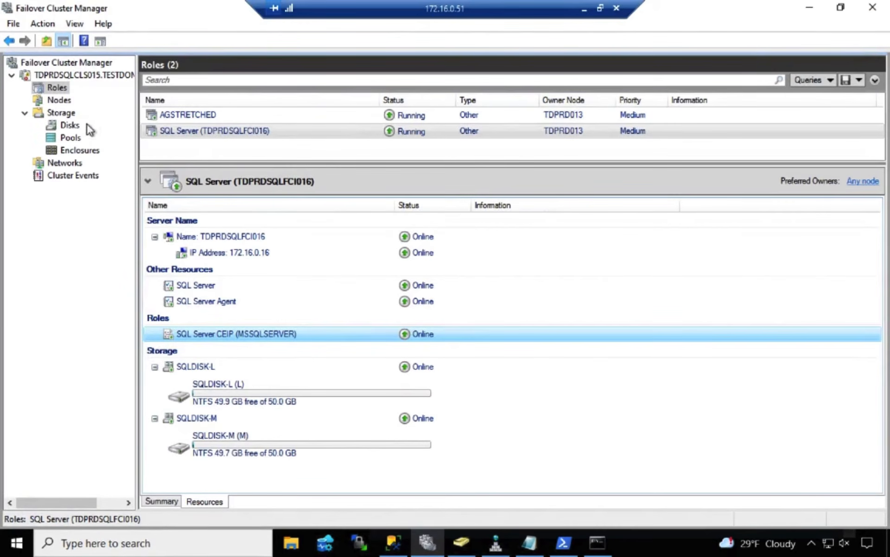
click(261, 116)
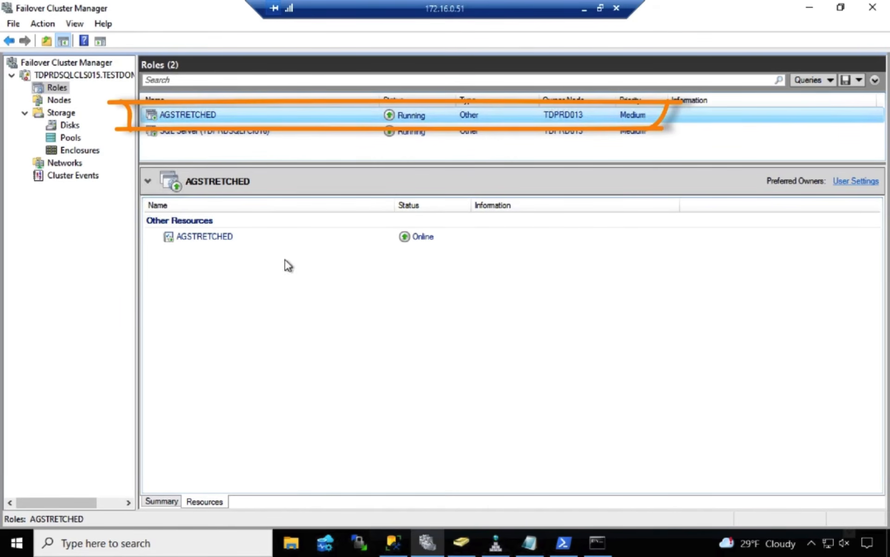
click(276, 236)
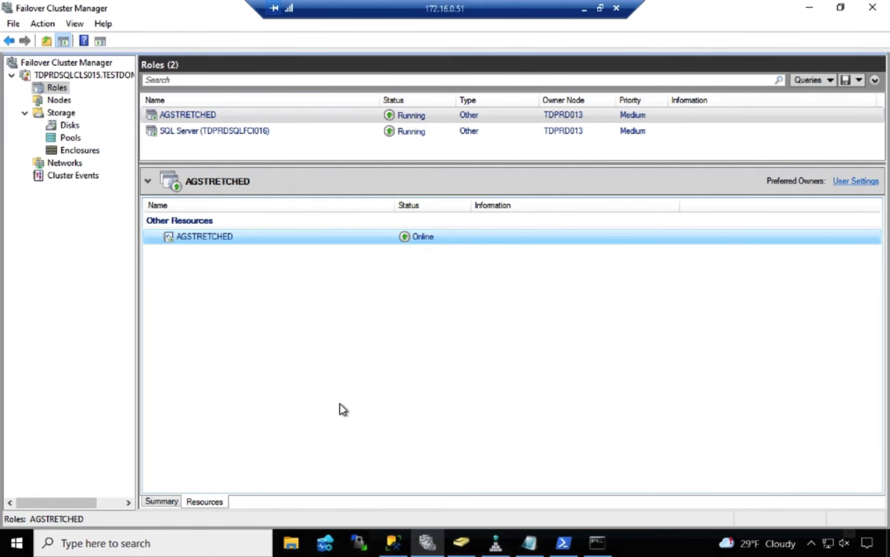
click(288, 121)
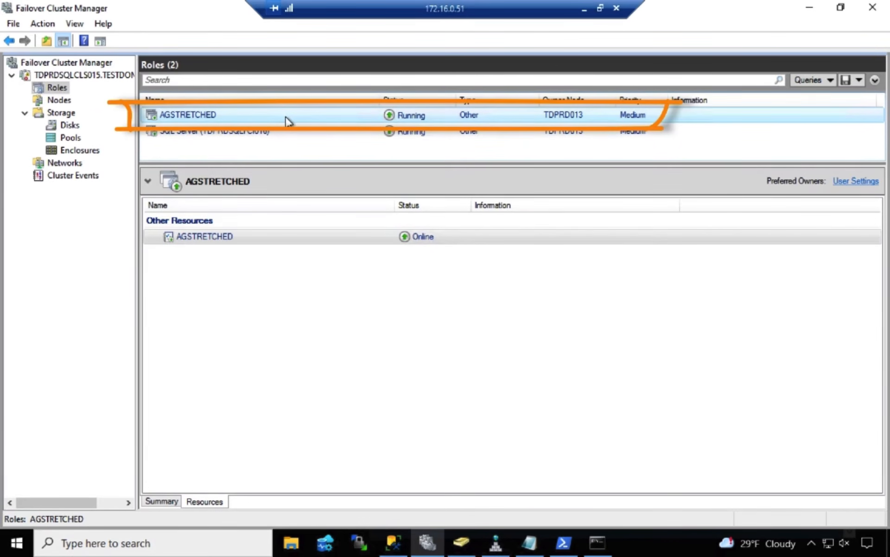
click(299, 132)
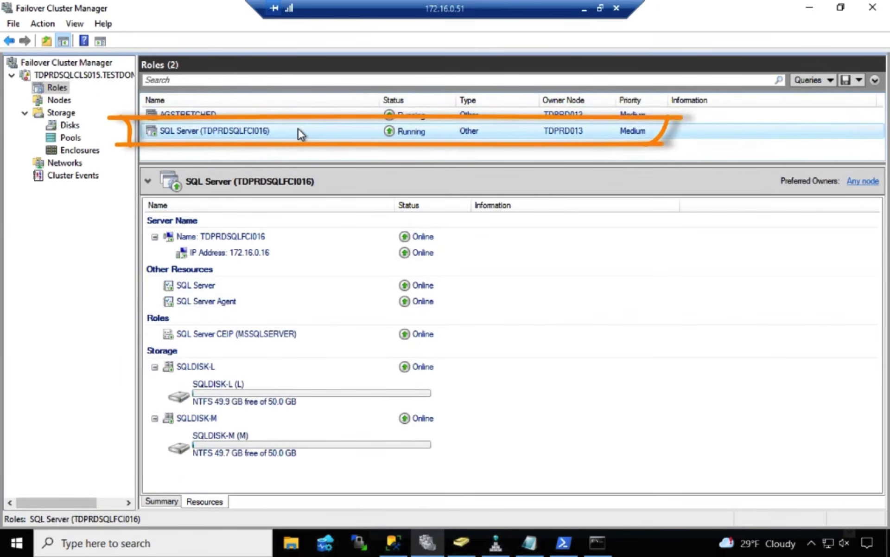
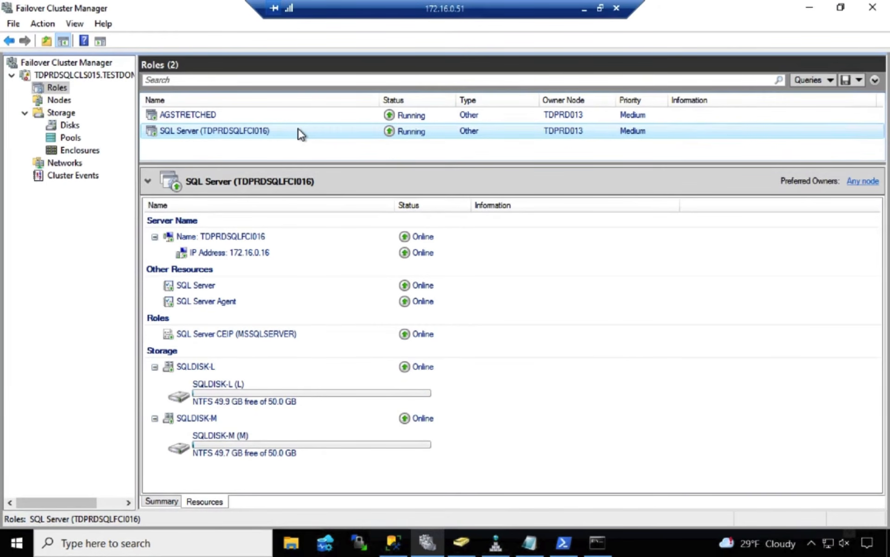
Switch to SQL Server Management Studio and start a new listener for the AGSTRETCHED availability group on TDPRDSQLFCI016
click(393, 546)
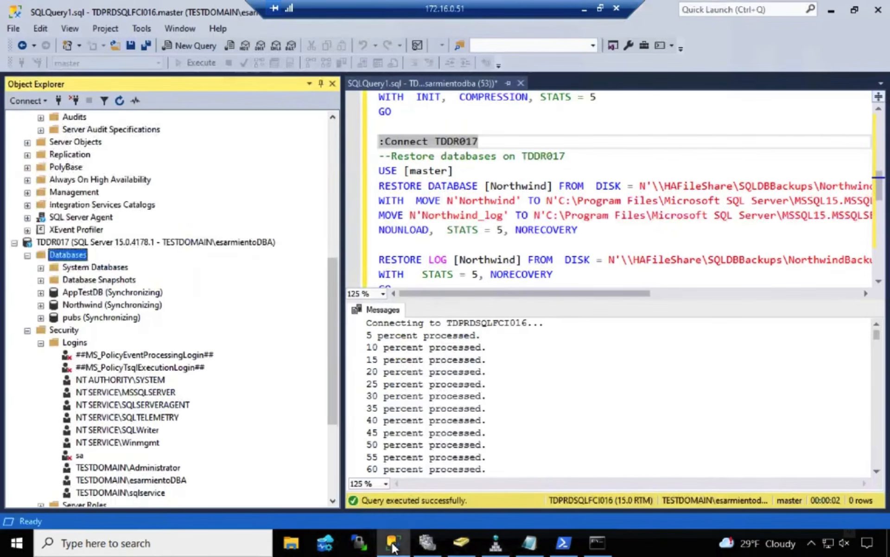
click(15, 241)
click(41, 153)
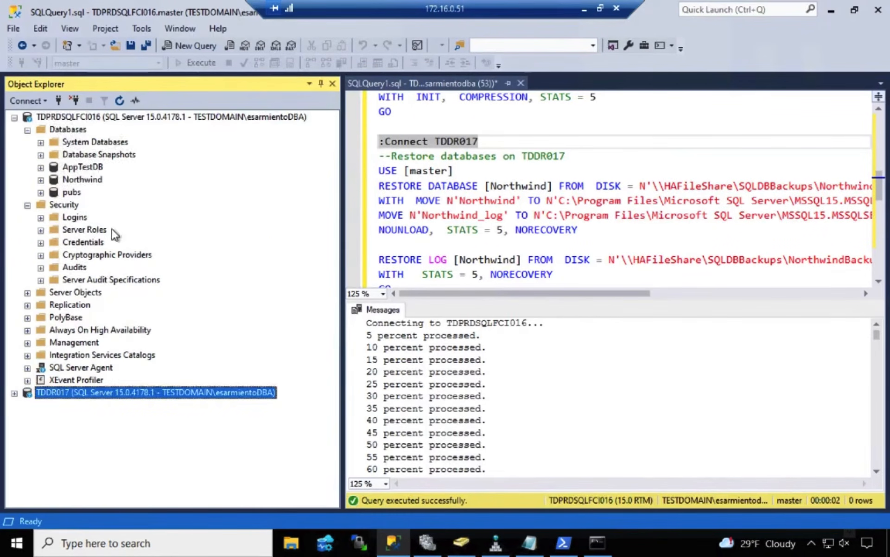
double_click(105, 332)
click(41, 342)
click(54, 355)
click(67, 392)
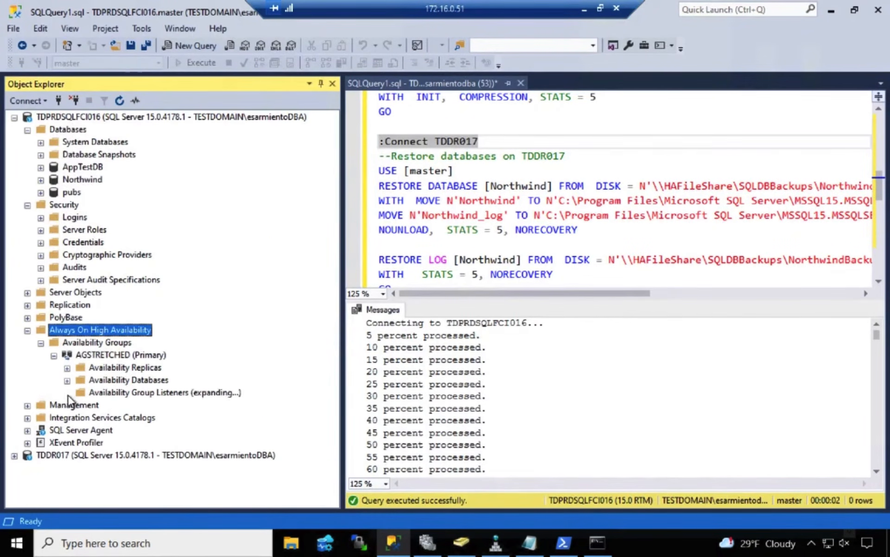
click(112, 393)
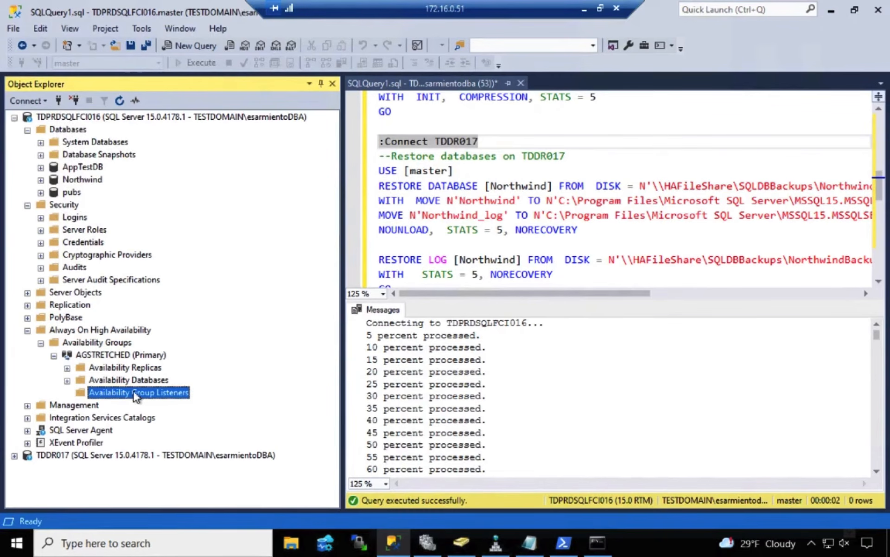
right_click(147, 394)
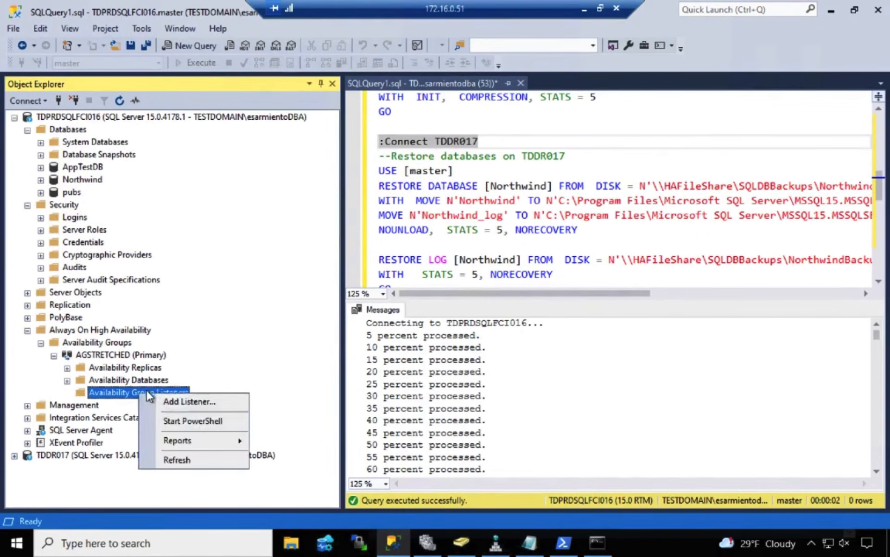
click(169, 401)
Configure the listener with Static IP network mode, DNS name AGSTRETCHED and port 1433
click(480, 131)
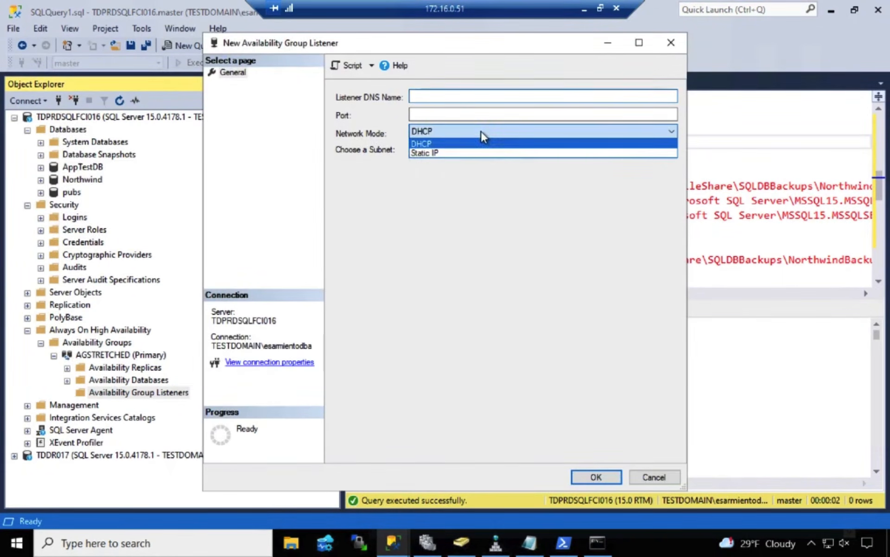
click(474, 153)
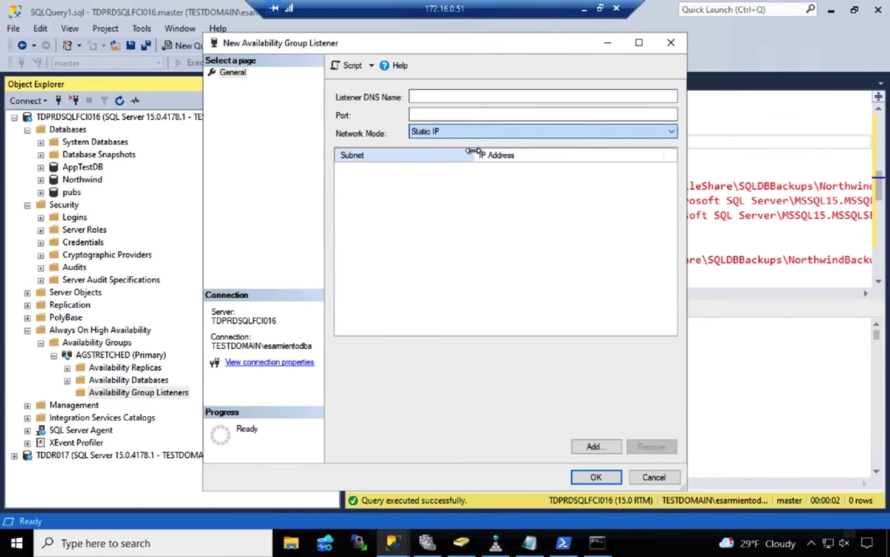
click(472, 95)
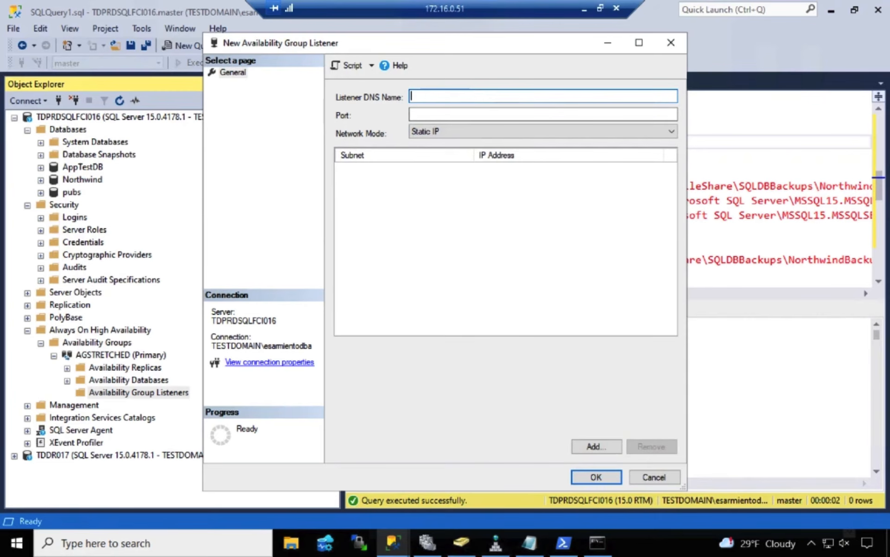
text(AGSTRETCHED)
click(522, 115)
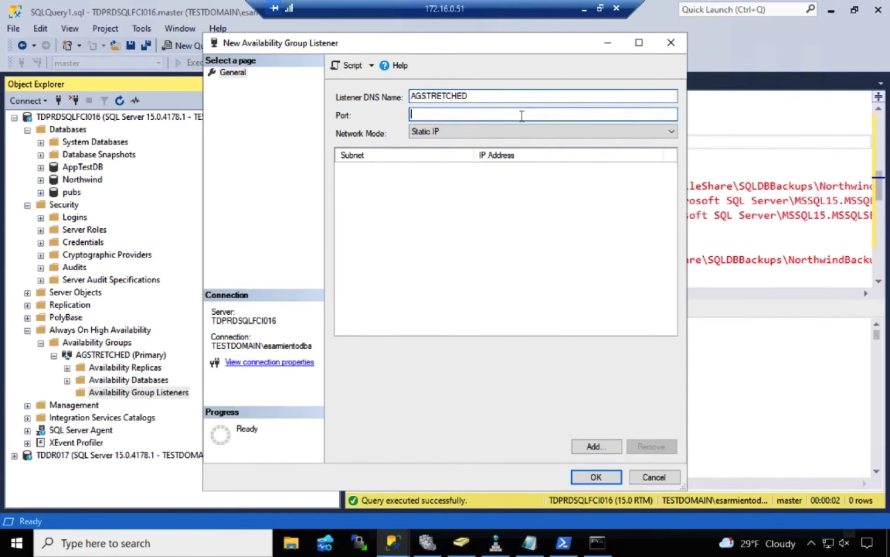
text(1433)
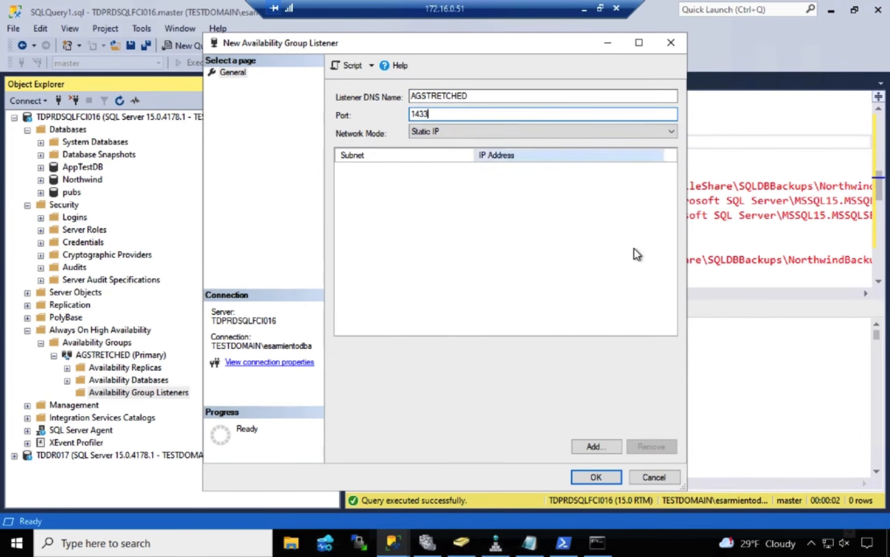
Check the subnets offered for the listener's IP address, and inspect Cluster Network 1's subnet and network connections in Failover Cluster Manager
click(597, 444)
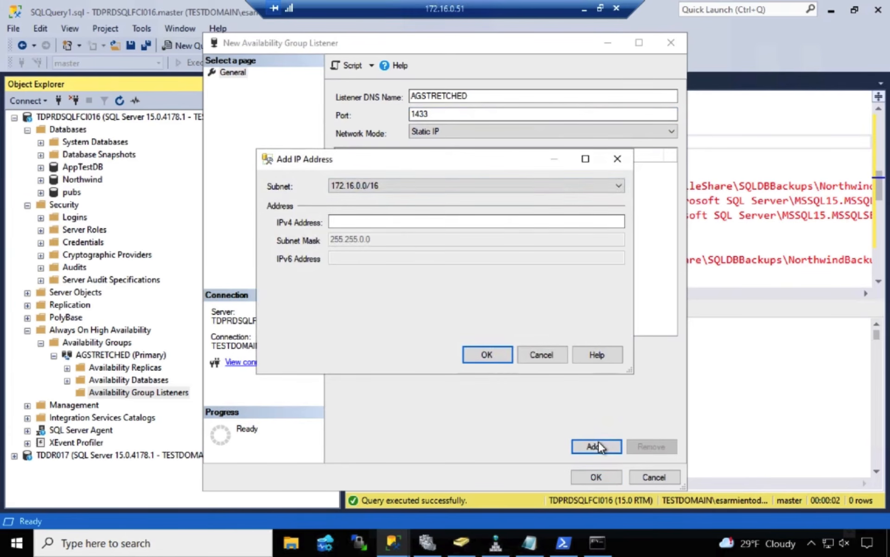
click(619, 182)
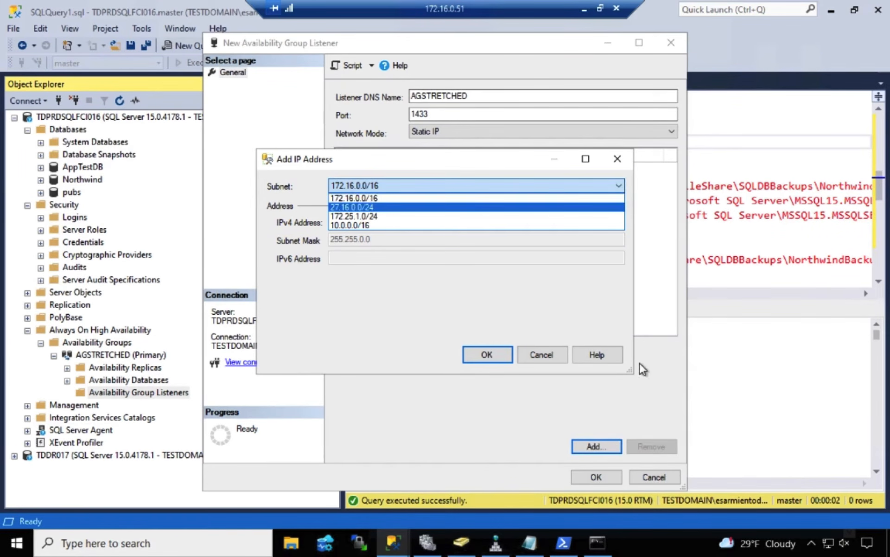
click(427, 543)
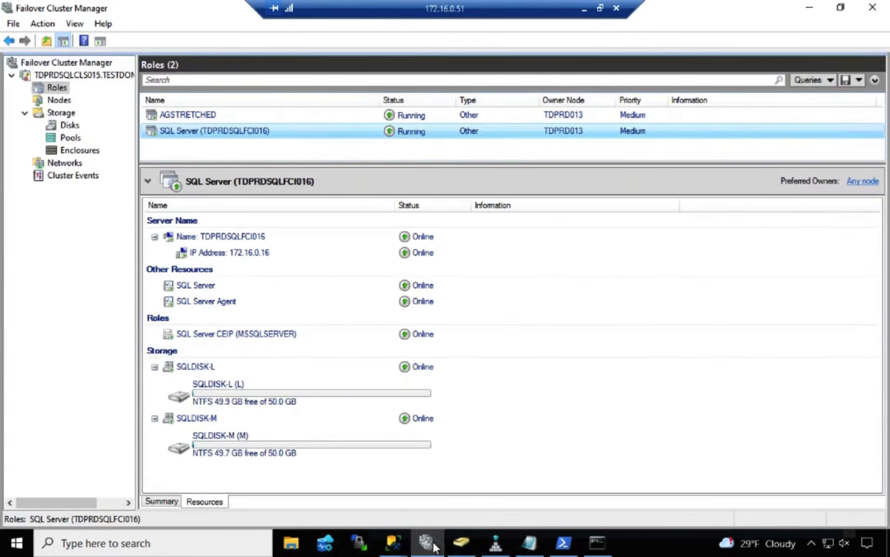
click(57, 165)
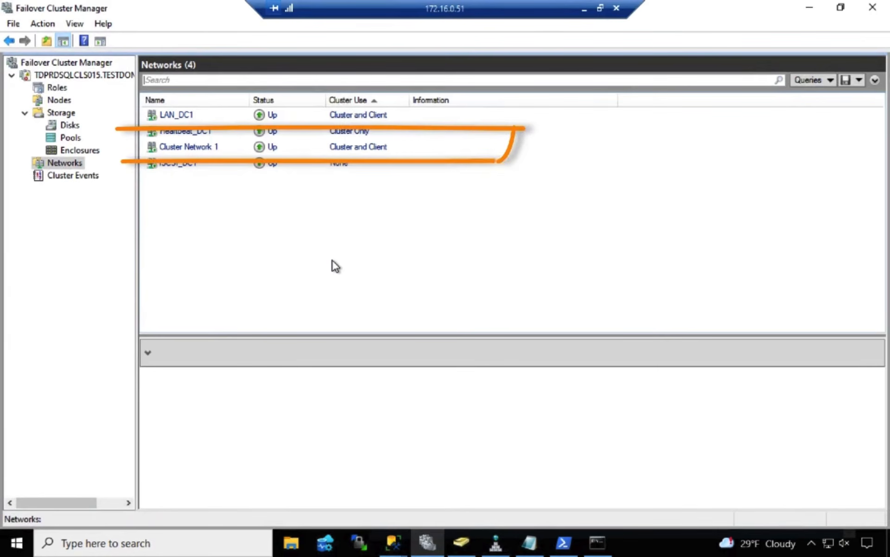
click(178, 147)
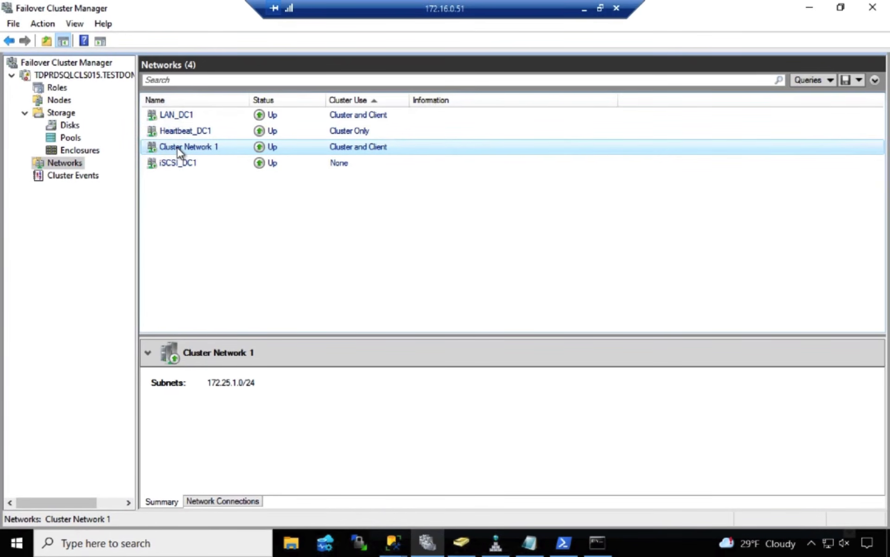
click(224, 500)
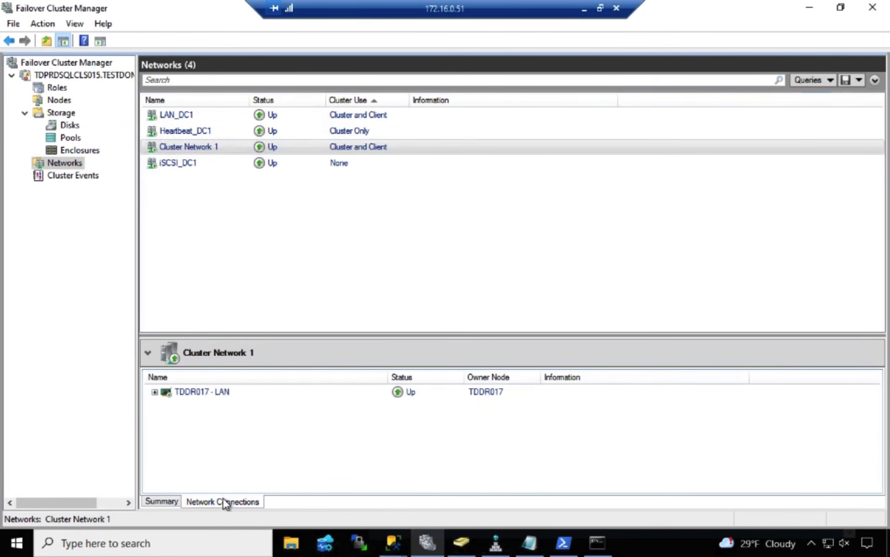
click(213, 390)
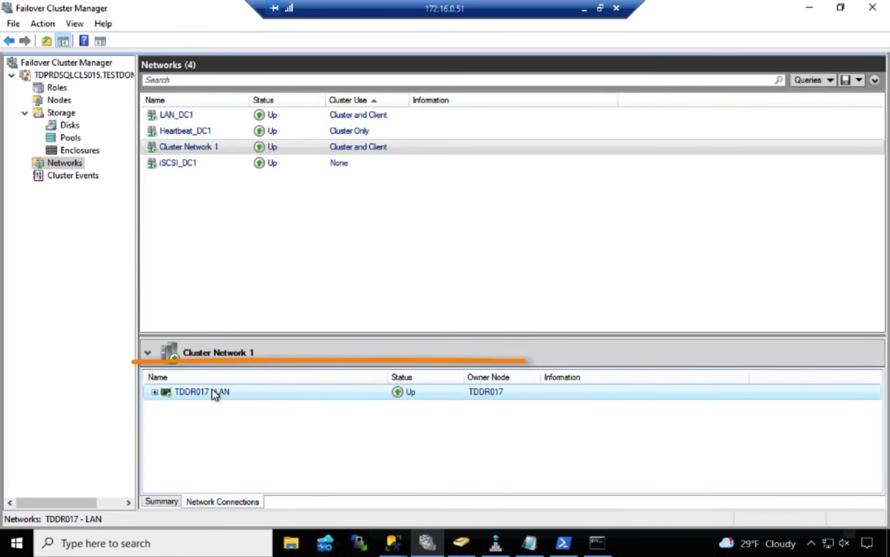
Rename Cluster Network 1 as LAN_DC2
double_click(222, 148)
click(388, 194)
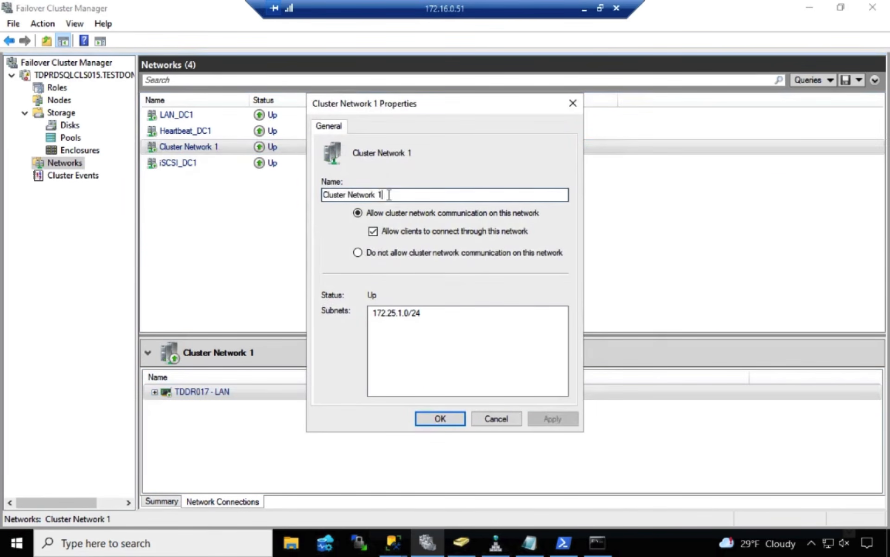
drag(388, 195, 293, 195)
text(LAN)
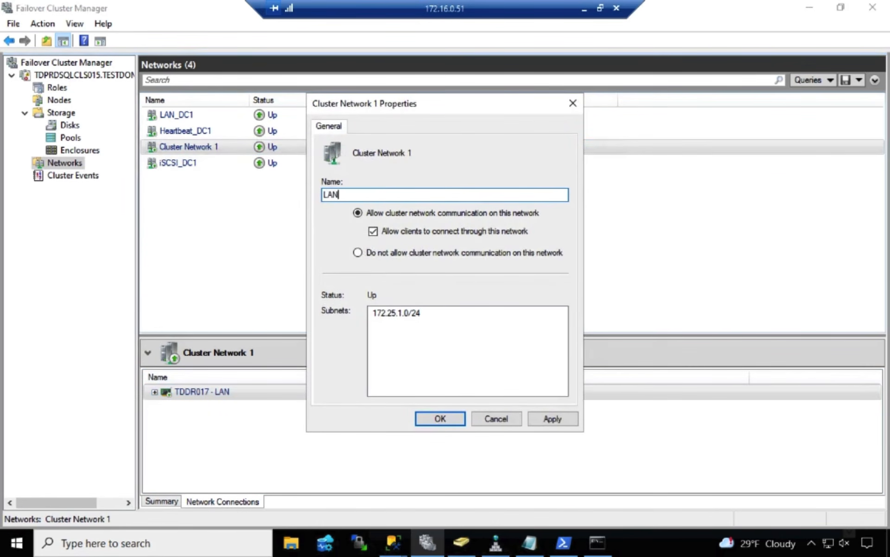
text(_DC2)
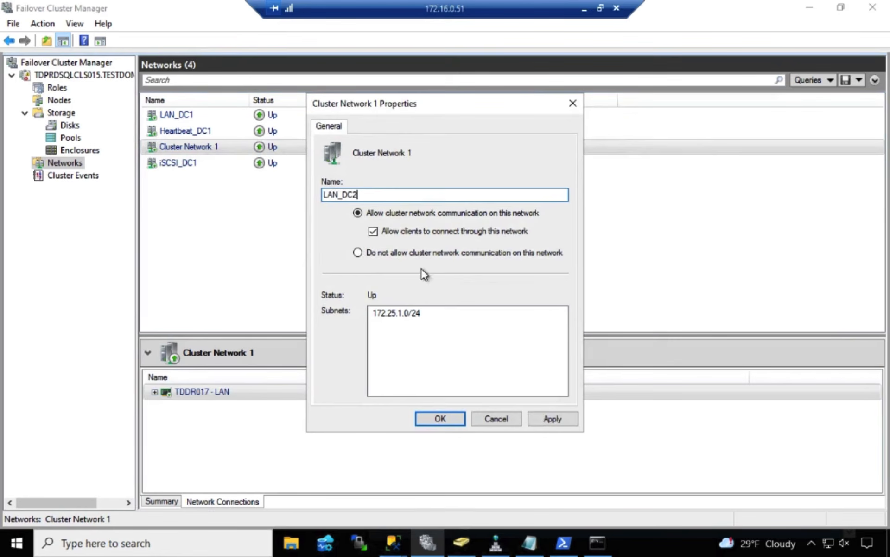
click(562, 414)
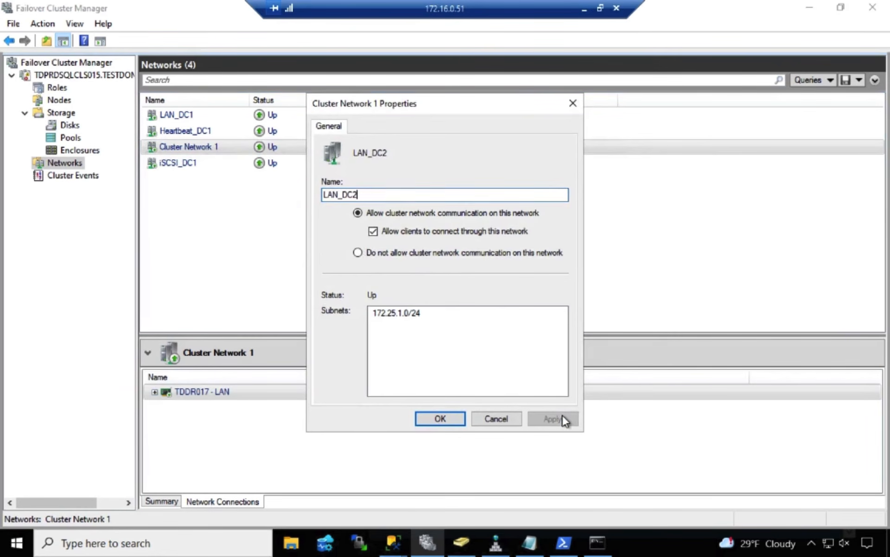
click(439, 418)
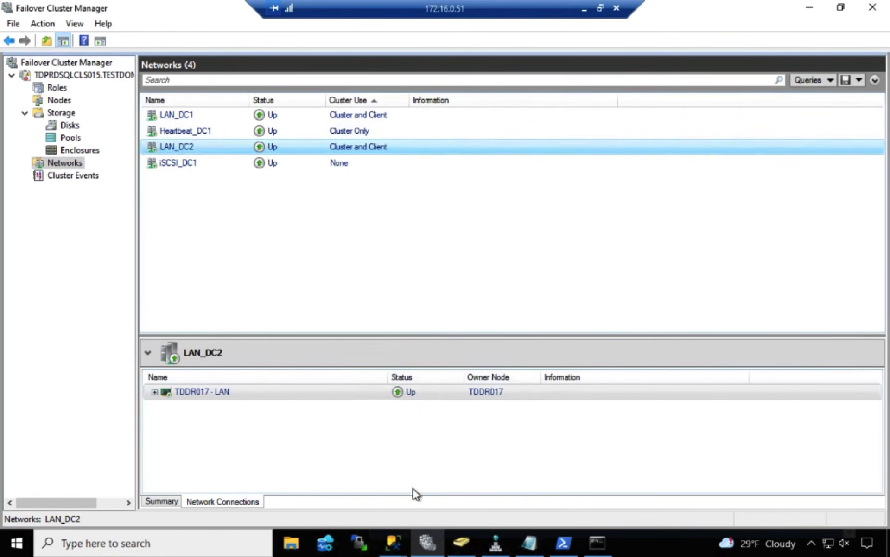
Return to the listener's Add IP Address dialog and add 172.16.0.19 for subnet 172.16.0.0/16
mouse_move(399, 549)
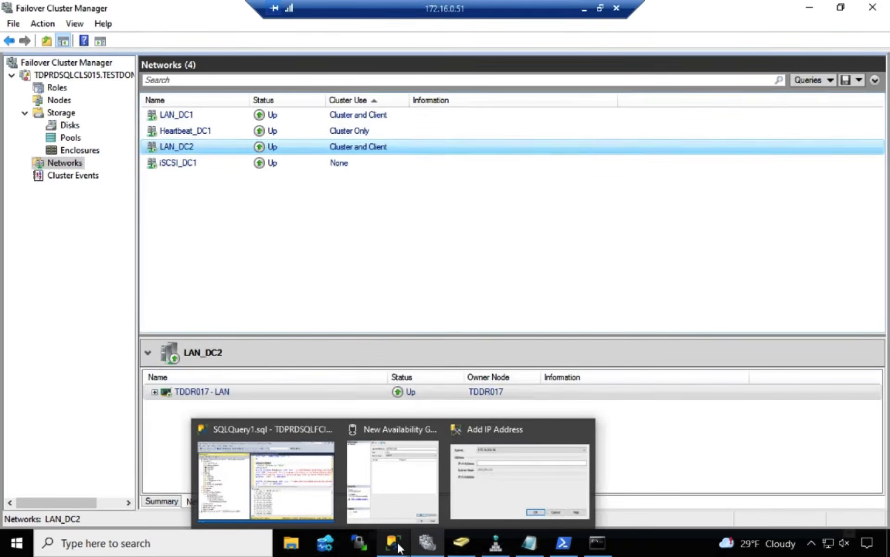
click(489, 474)
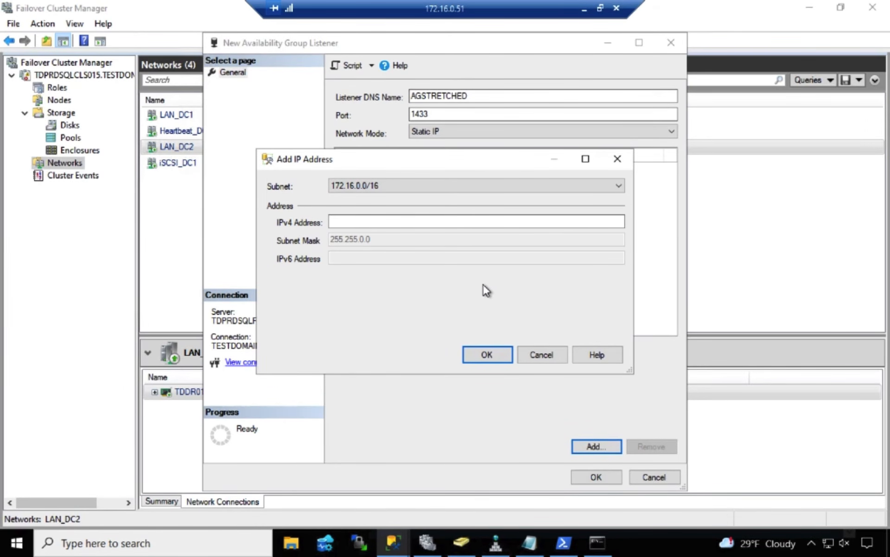
click(495, 224)
text(172.16.0.19)
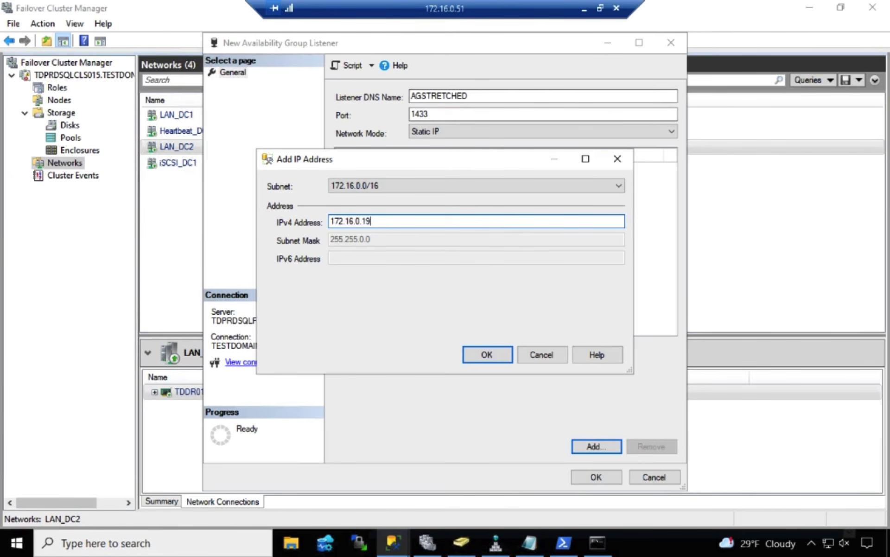
click(496, 352)
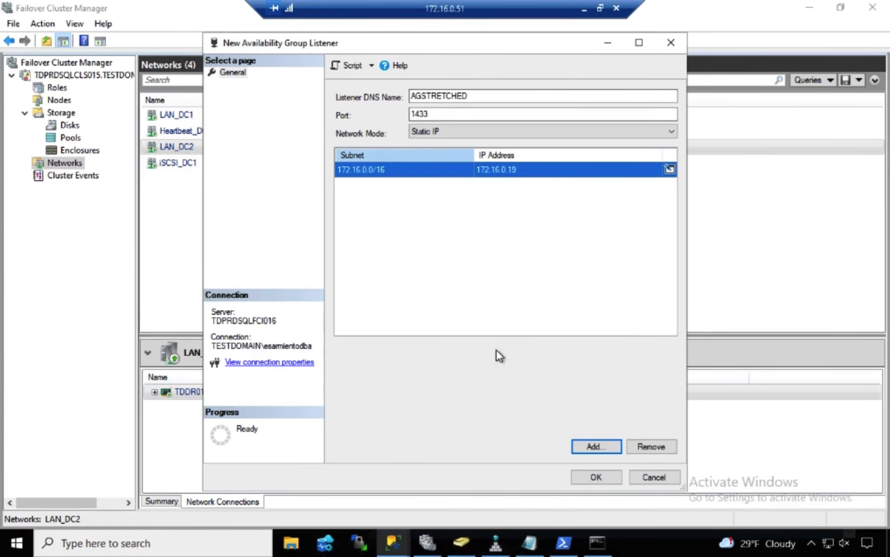
Add the listener address 172.25.0.18 for subnet 172.25.1.0/24 and try to create the AGSTRETCHED listener
click(589, 446)
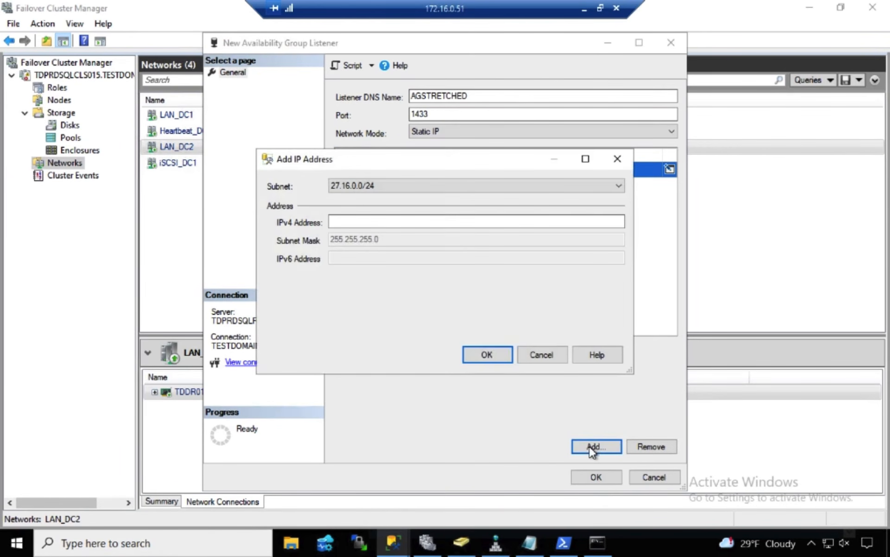
click(618, 186)
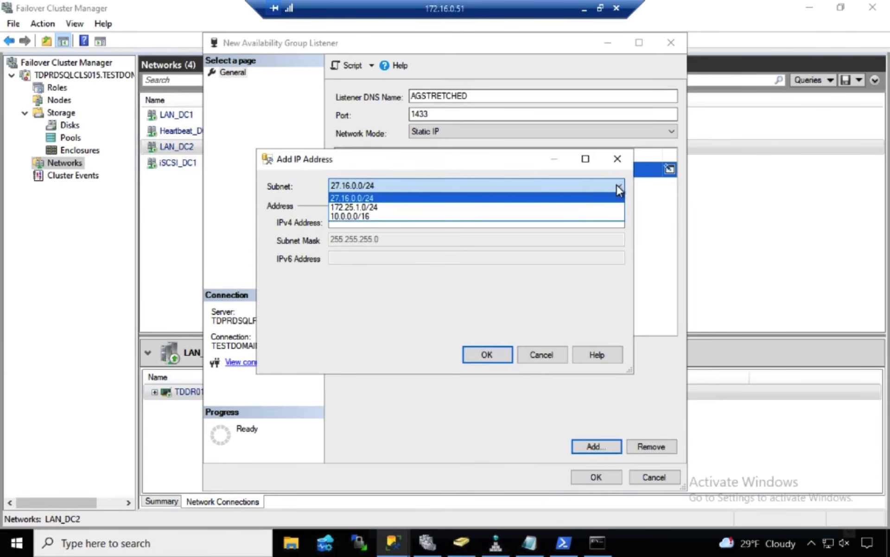
click(575, 207)
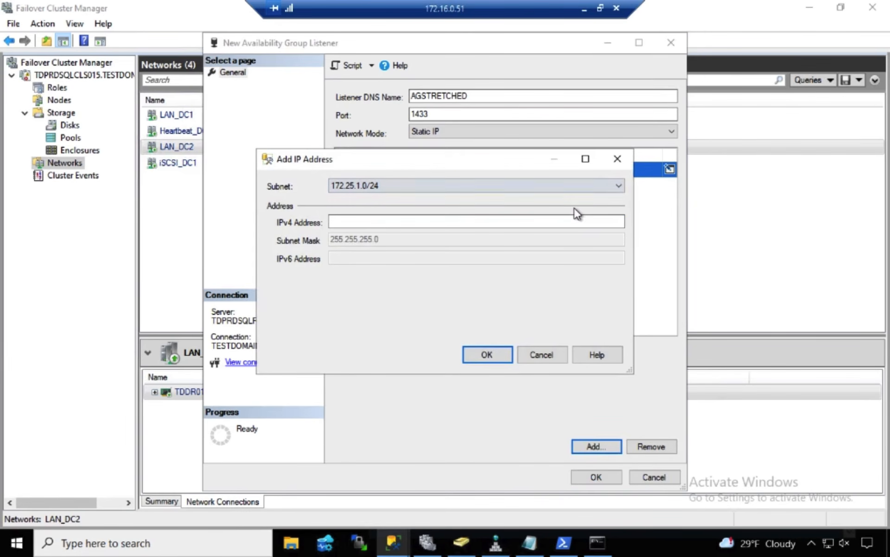
click(552, 218)
text(172.)
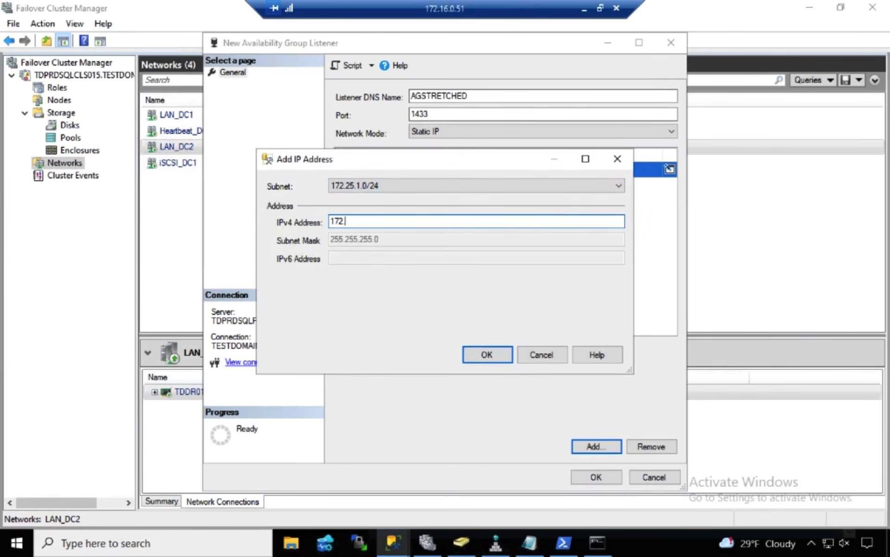
text(25.0.18)
click(505, 354)
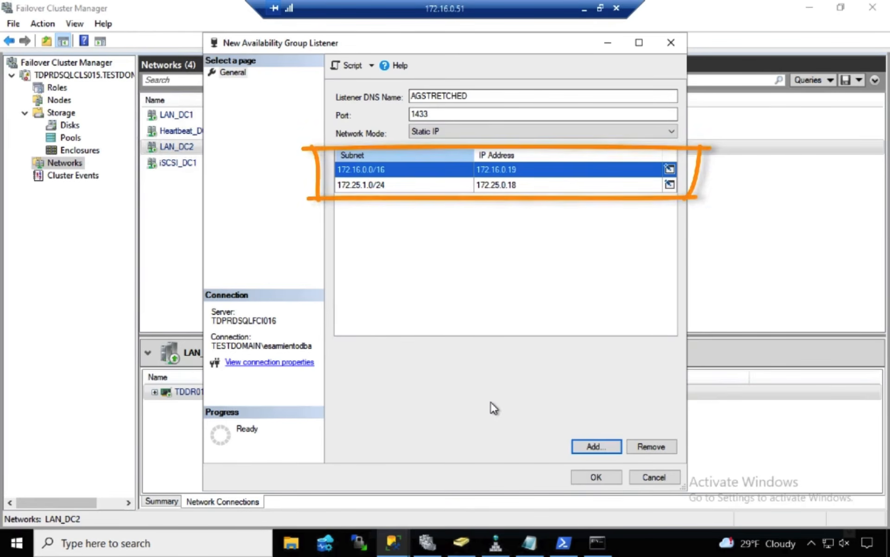
click(604, 474)
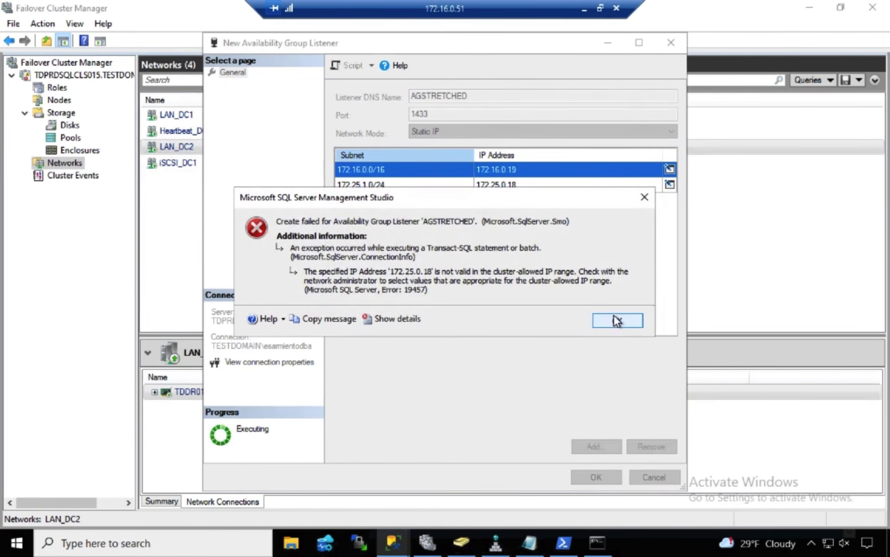
click(617, 320)
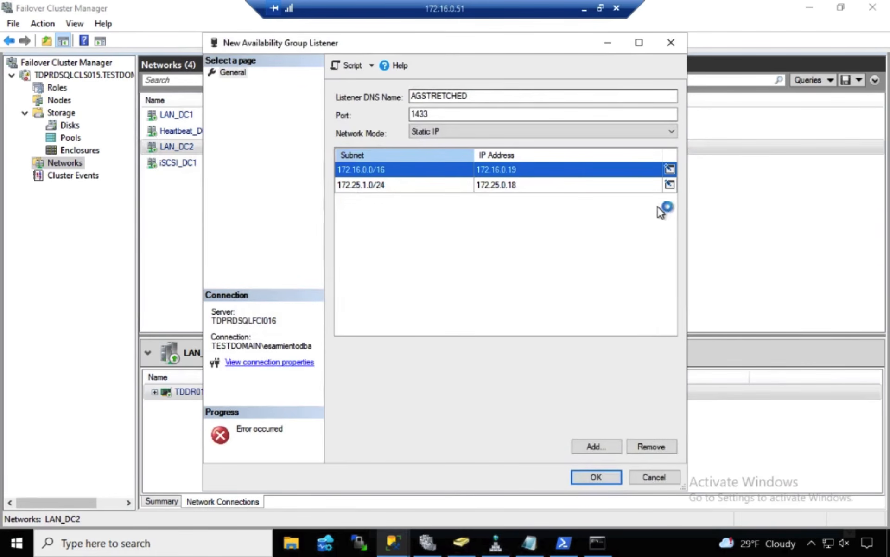
Remove the 172.25.0.18 address from the listener's static IP list
click(669, 185)
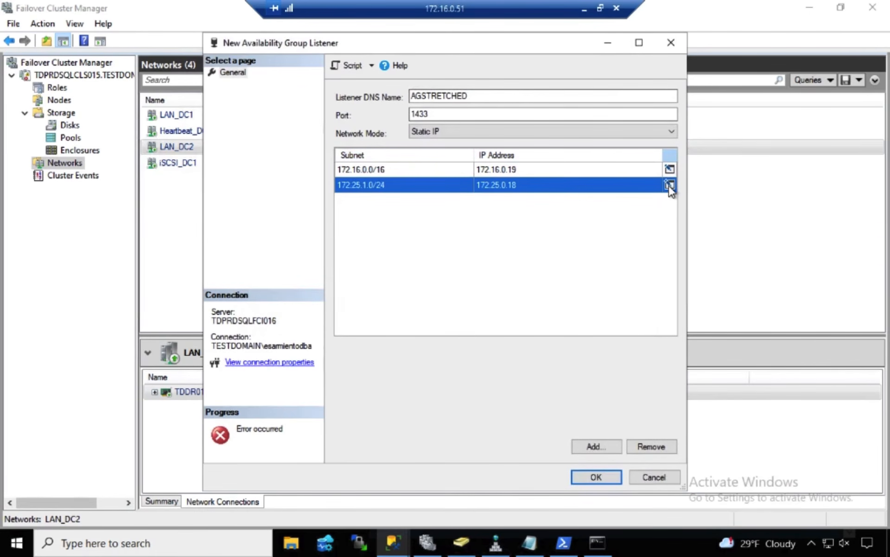
click(534, 184)
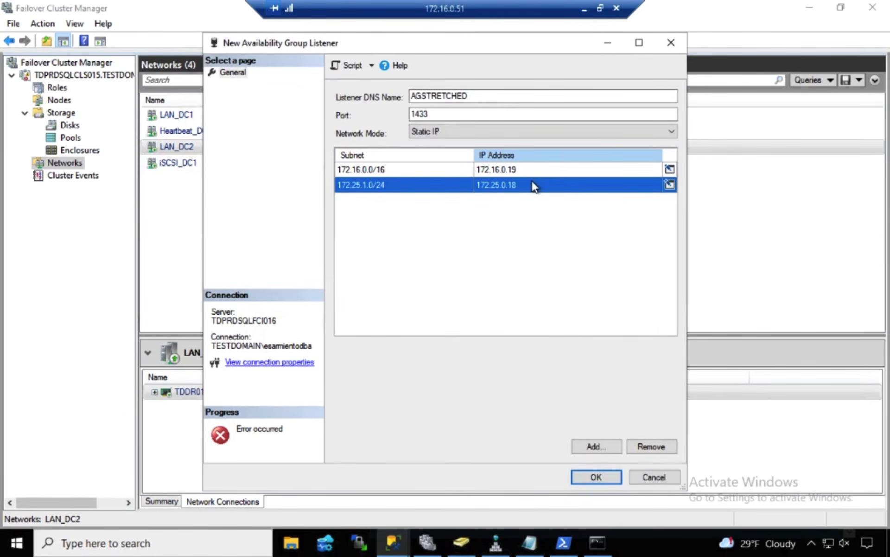
click(666, 444)
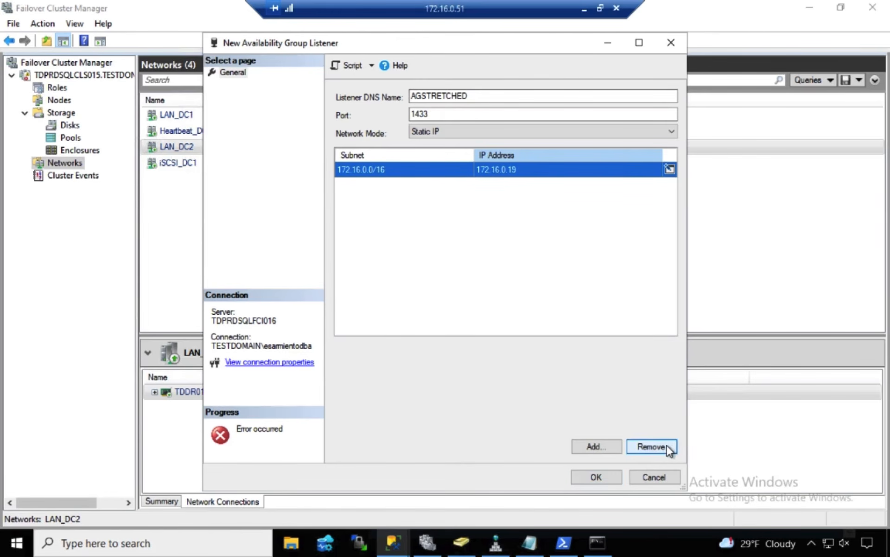
Add the listener address 172.25.1.18 for subnet 172.25.1.0/24 and create the AGSTRETCHED listener
click(604, 444)
click(619, 186)
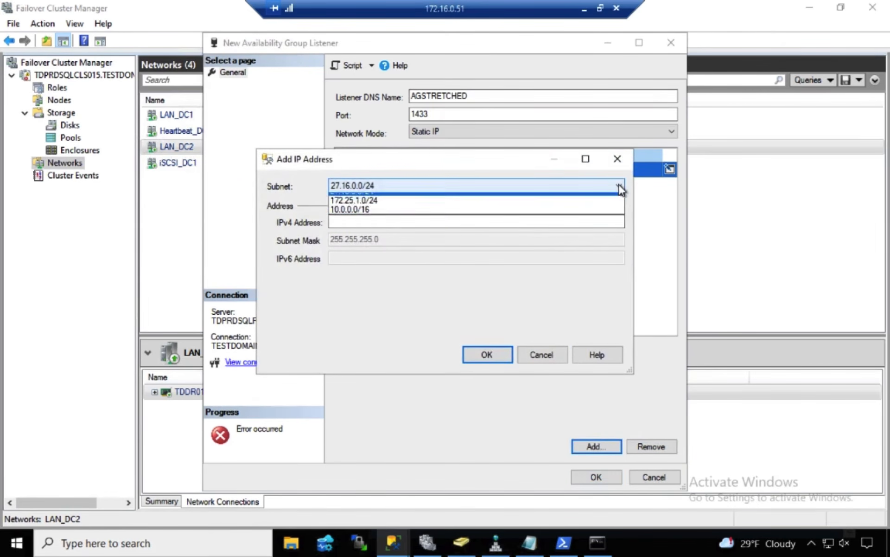
click(536, 205)
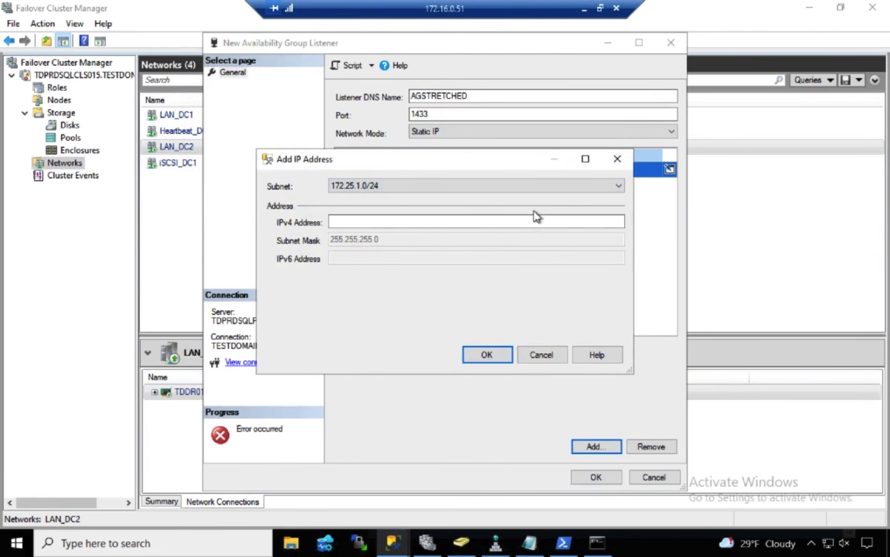
click(530, 222)
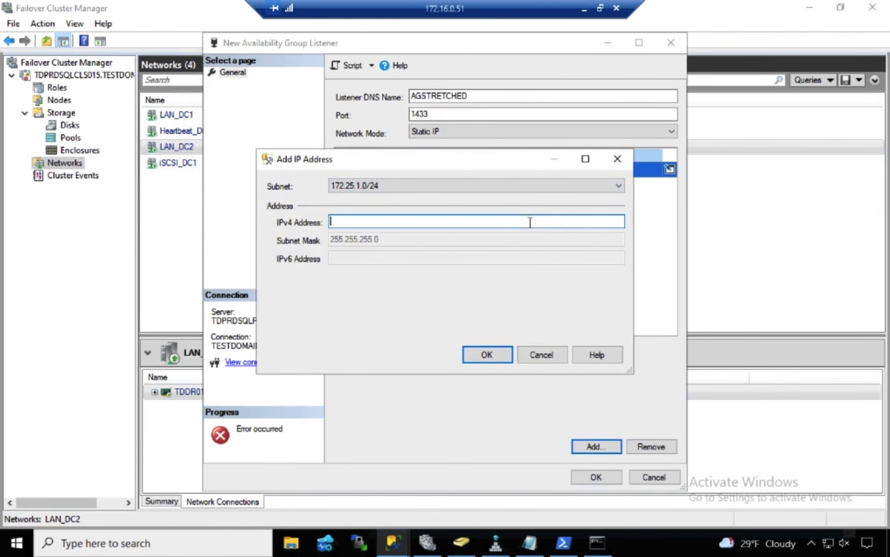
text(172.25.1.18)
click(494, 349)
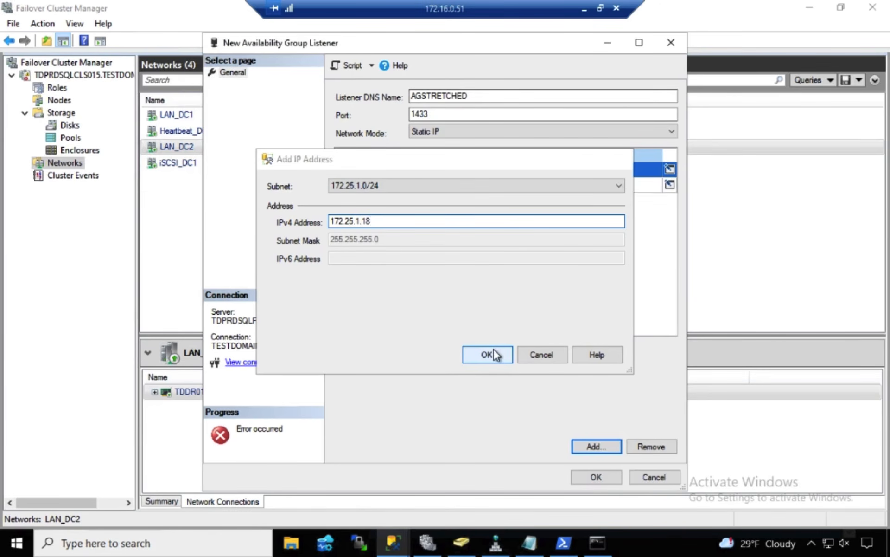
click(600, 473)
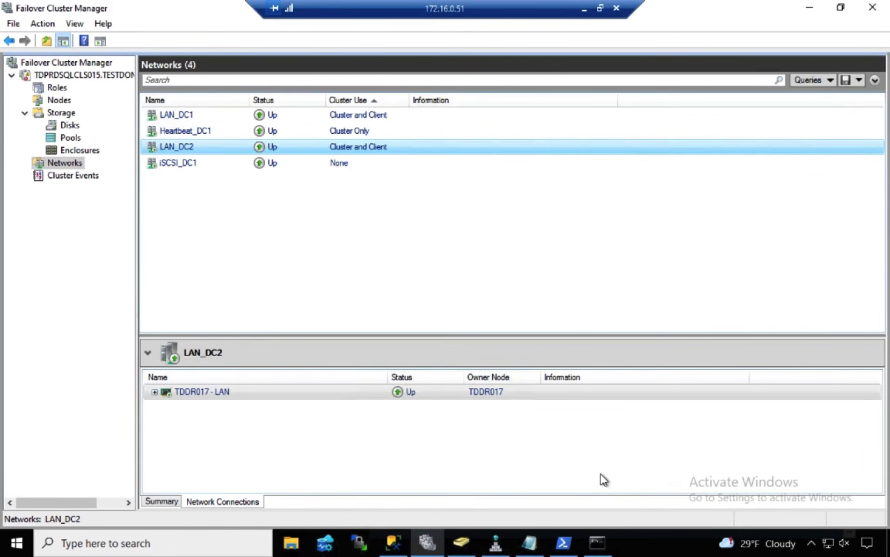
Inspect the AGSTRETCHED cluster role's resources, expanding its server name to check the status of its IP addresses
click(57, 87)
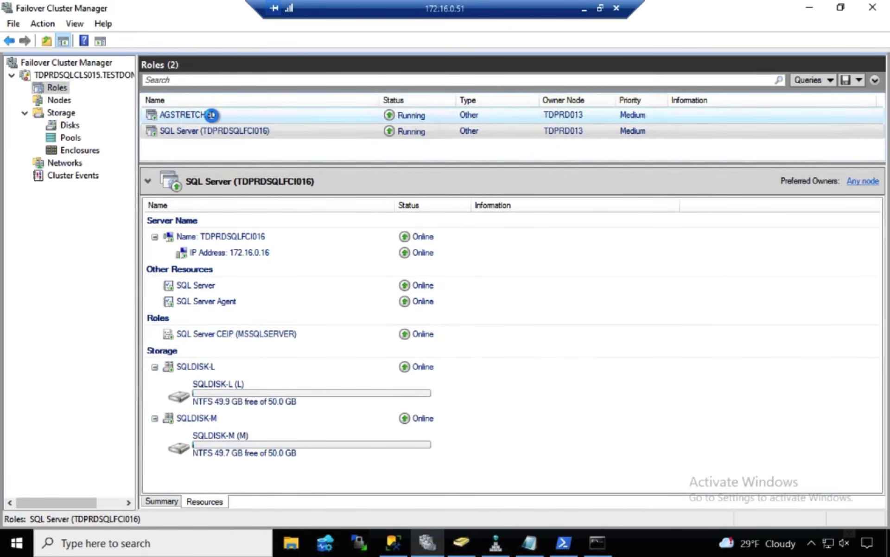
click(211, 114)
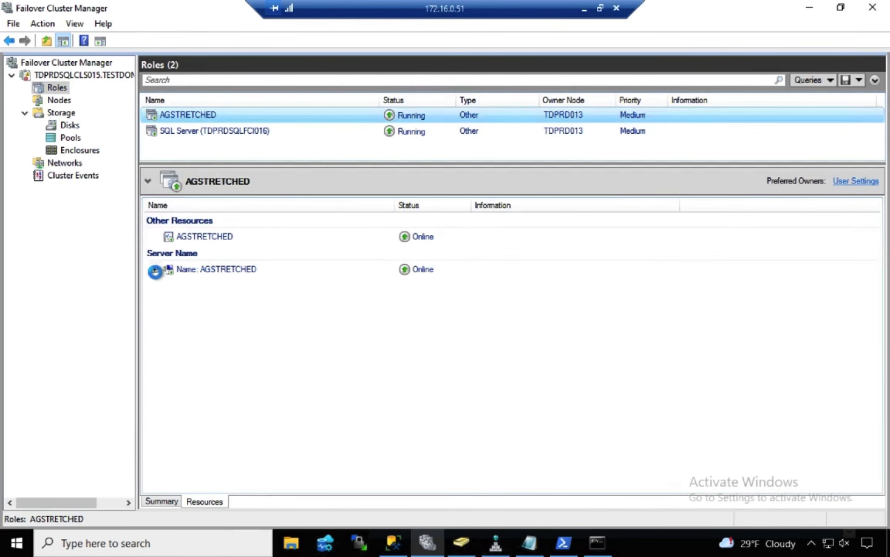
click(155, 269)
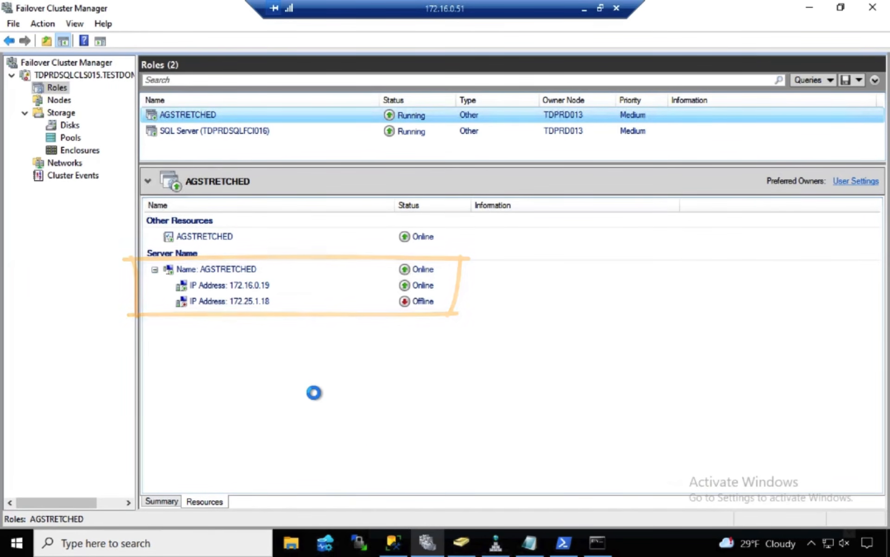
Switch to the PowerShell console and end the remote session on TDDR017 with Exit-PSSession
click(391, 542)
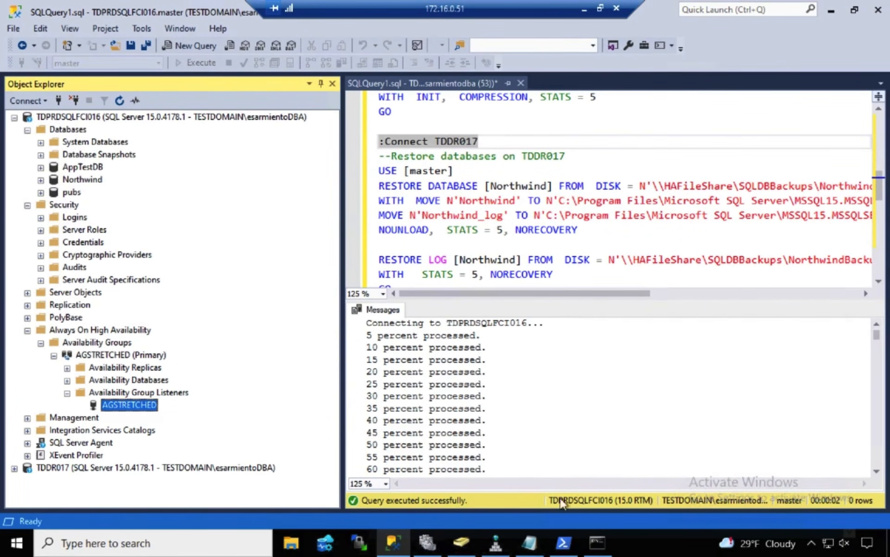
mouse_move(606, 547)
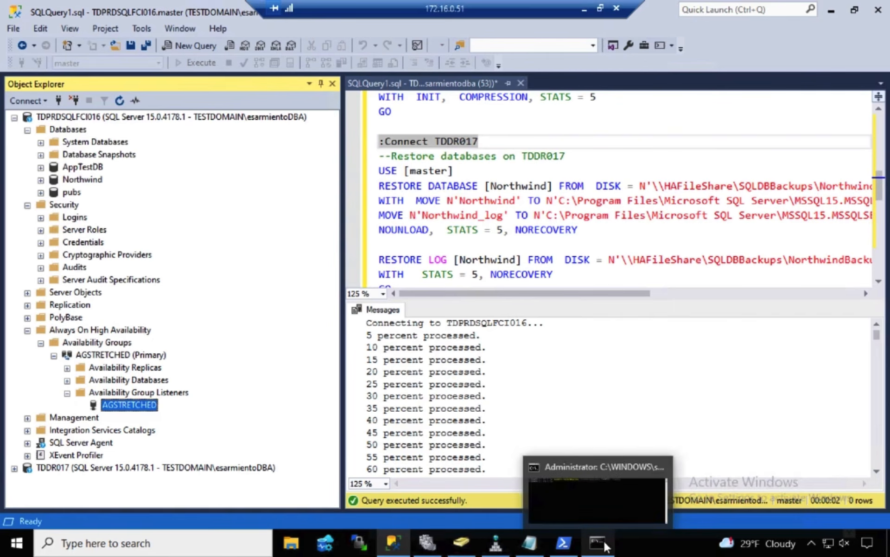
click(602, 512)
text(exit)
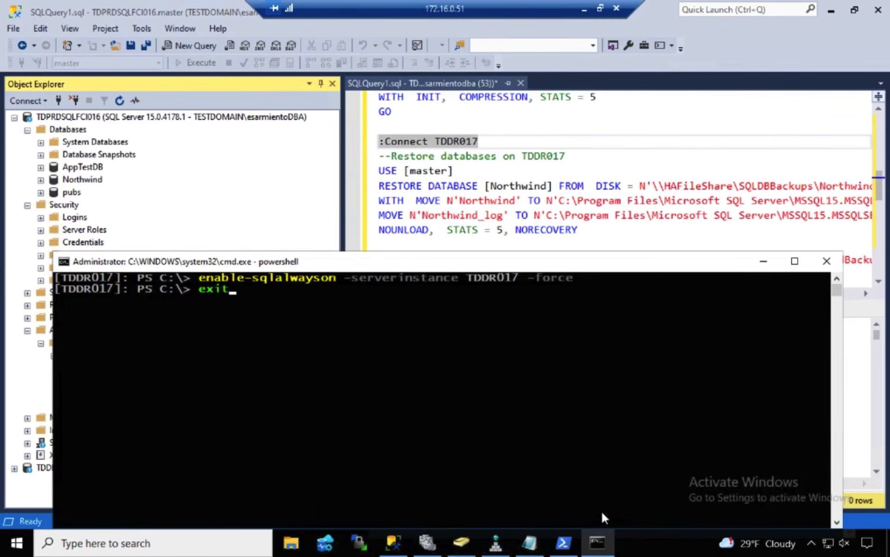
text(-pssess)
key(Tab)
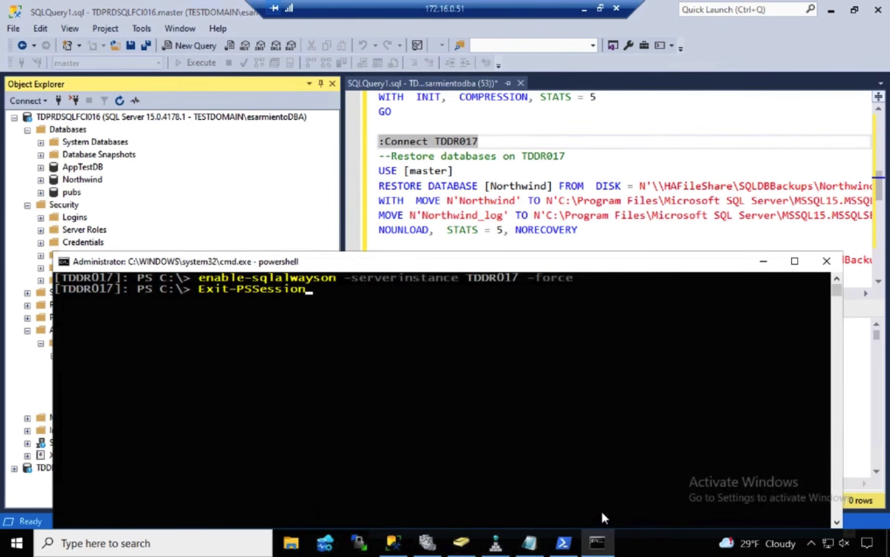
key(Return)
Clear the PowerShell console and ping AGSTRETCHED to test the listener's name resolution
drag(396, 264, 531, 226)
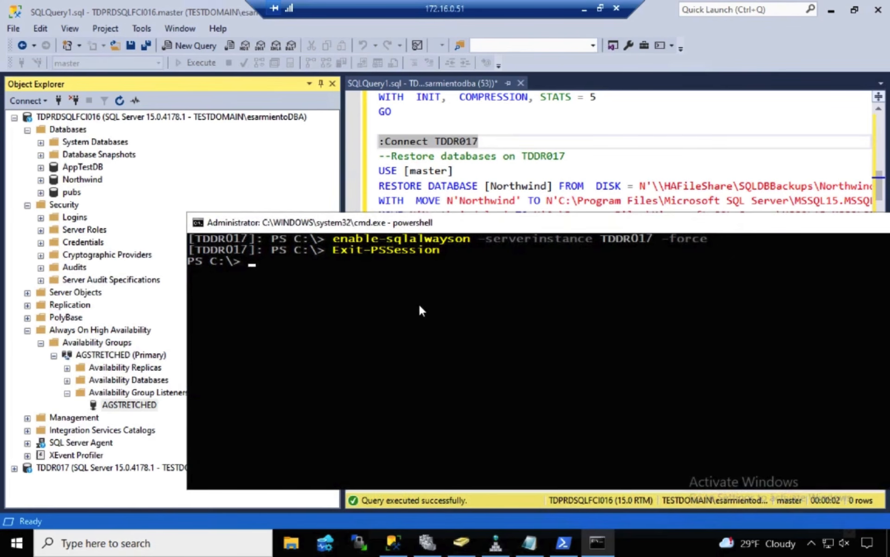
text(cls)
key(Return)
text(ping AGSTRETCHED)
key(Return)
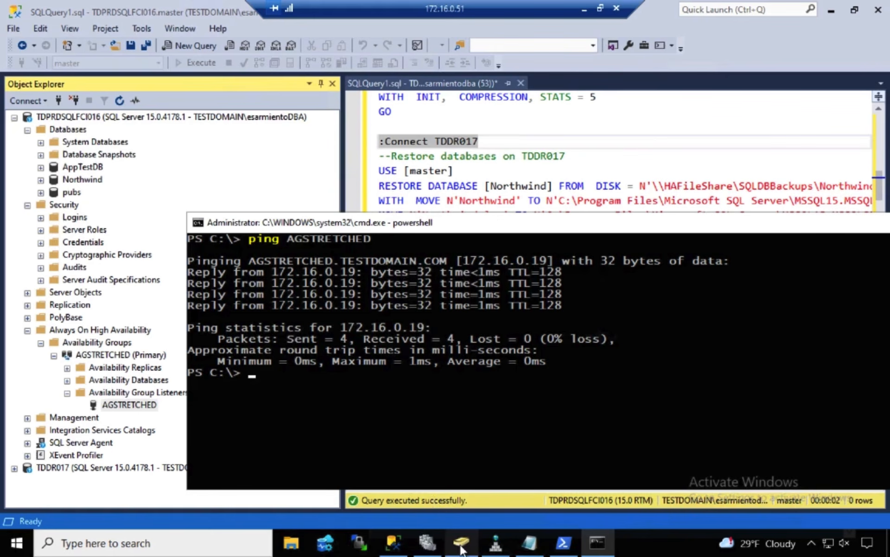
Refresh the Computers container in Active Directory Users and Computers and locate the AGSTRETCHED computer object
click(471, 530)
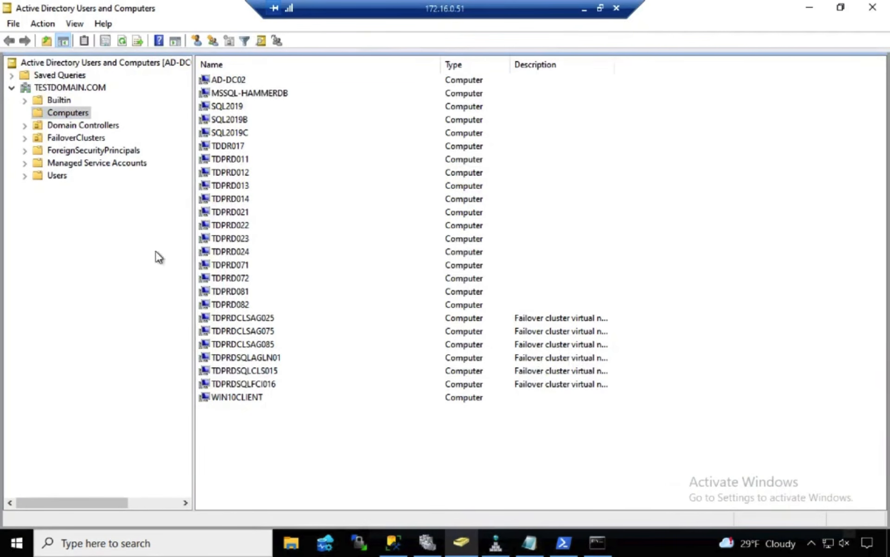
click(58, 112)
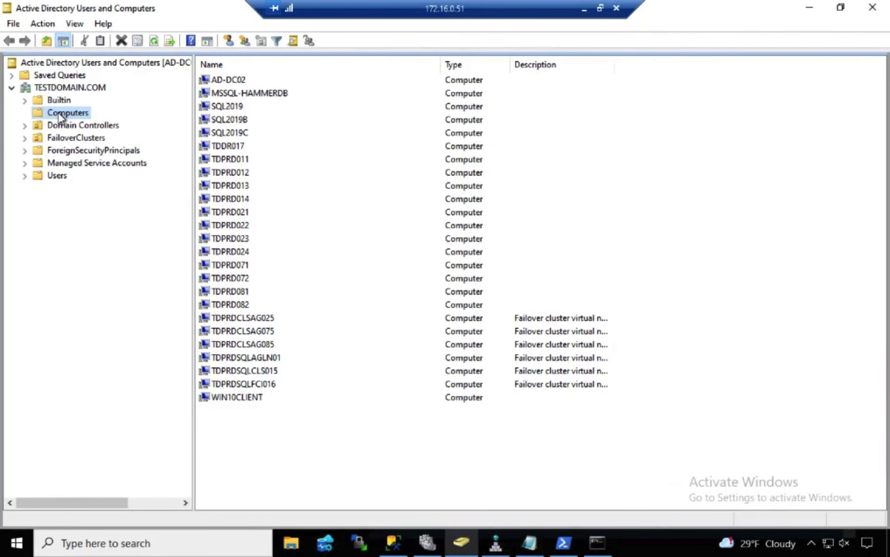
click(154, 41)
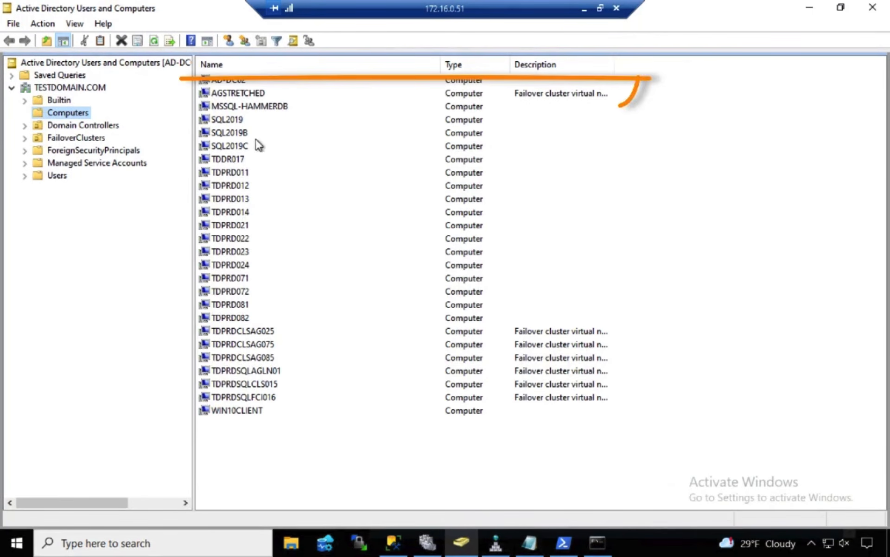
click(248, 94)
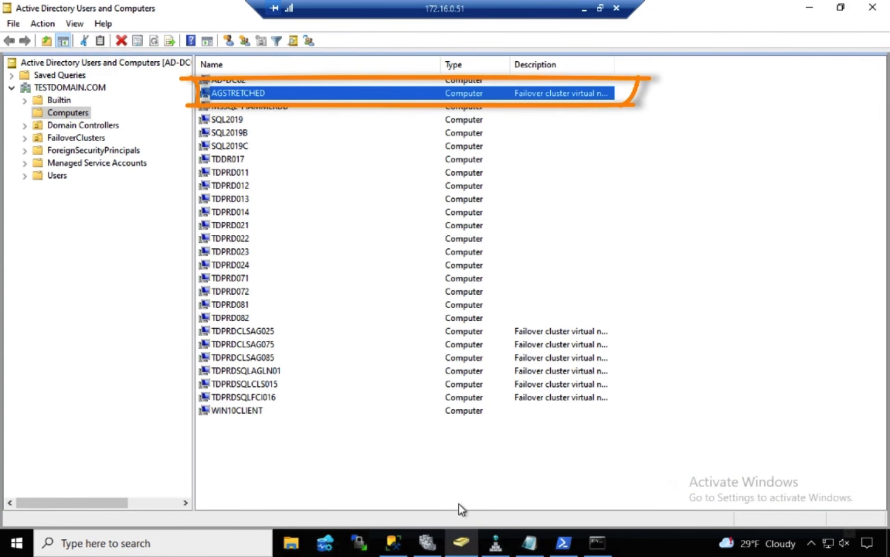
Refresh the TESTDOMAIN.COM zone in DNS Manager and check the AGSTRETCHED host records
click(496, 544)
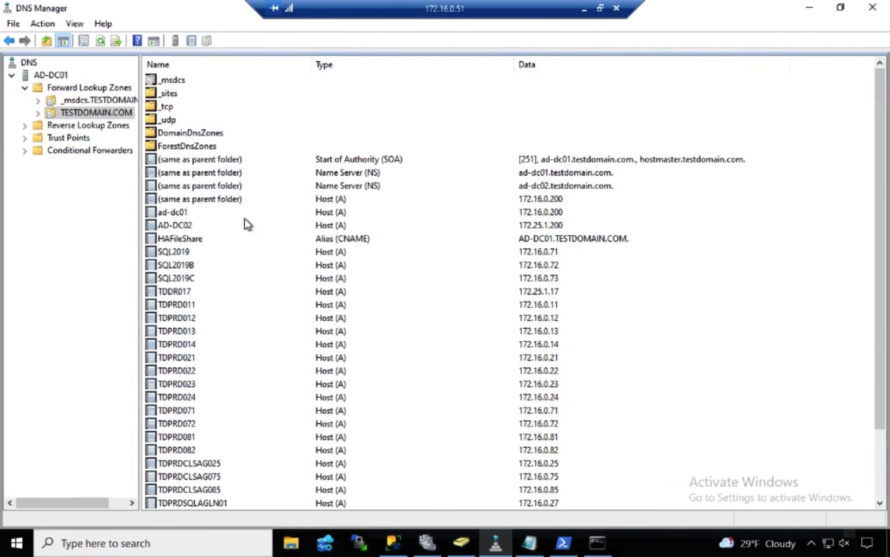
click(102, 41)
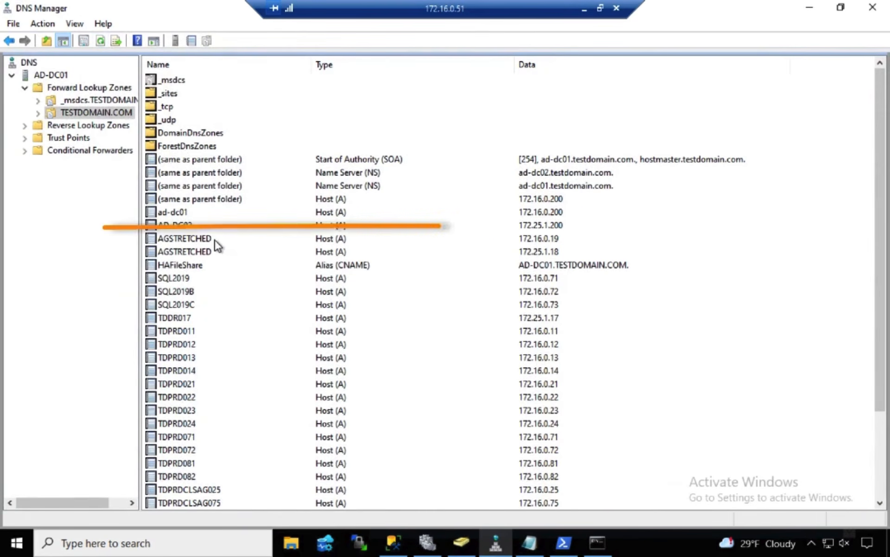
click(216, 239)
key(shift+Down)
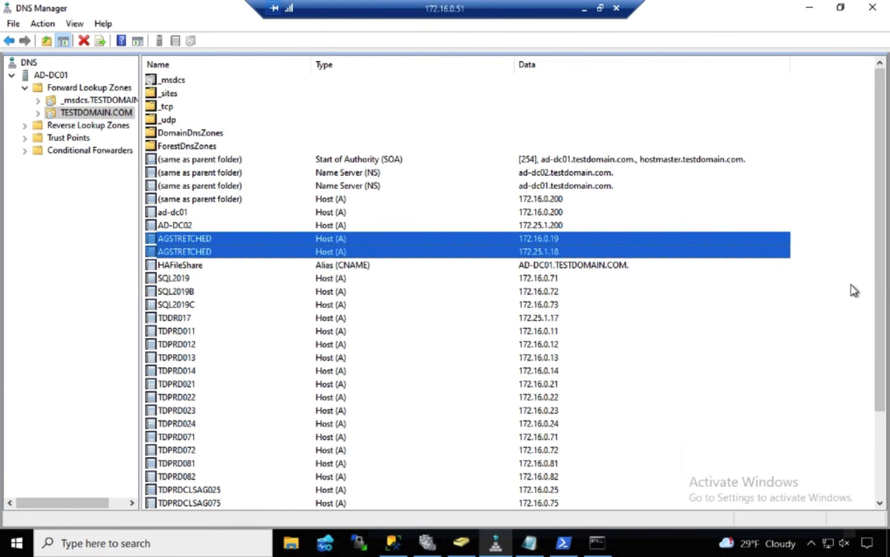
click(854, 290)
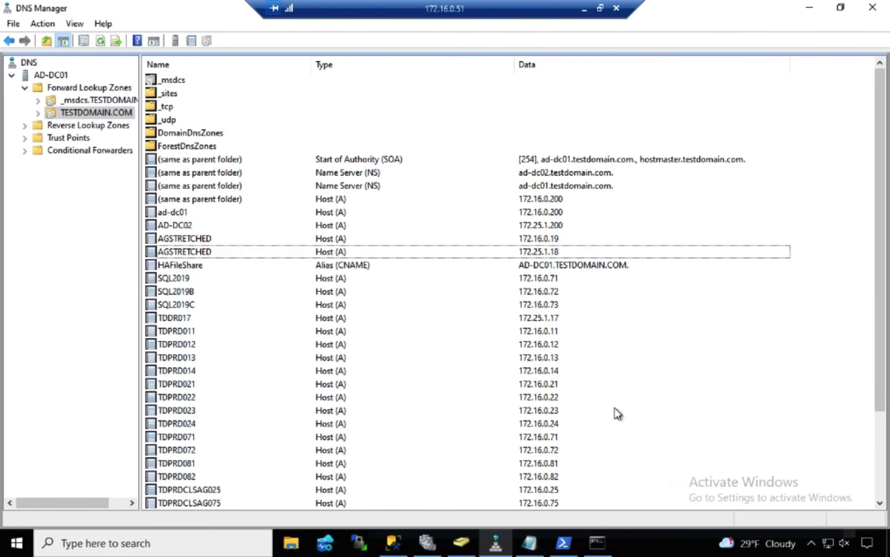
Return to SQL Server Management Studio, connect Object Explorer to the database engine through AGSTRETCHED, and expand its databases
click(399, 532)
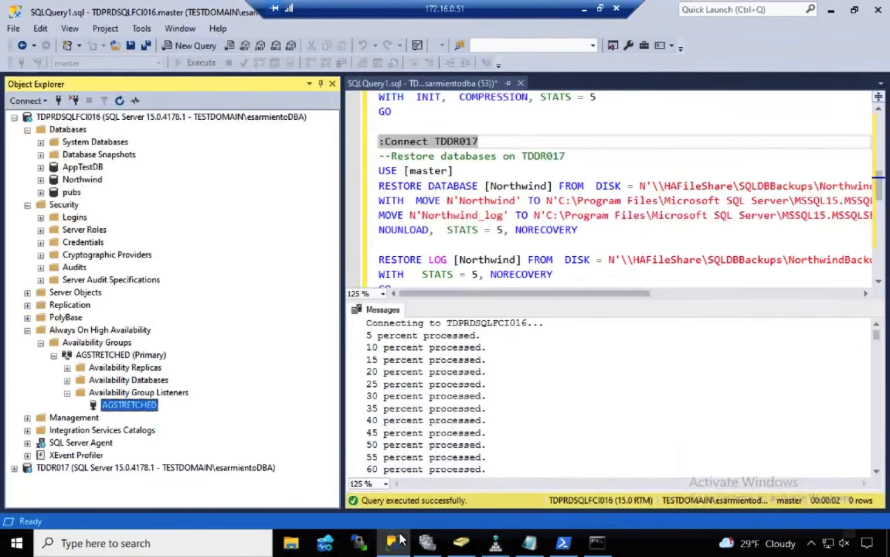
click(28, 102)
click(42, 115)
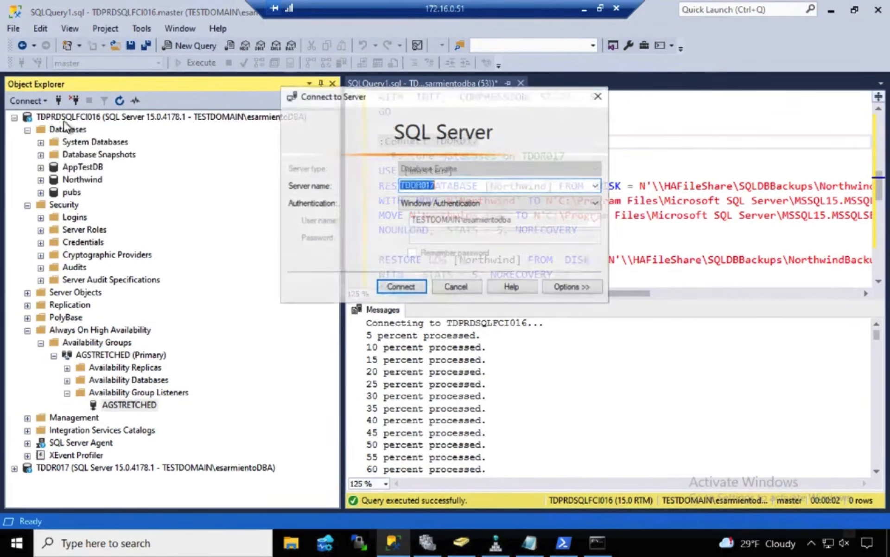
text(AGS)
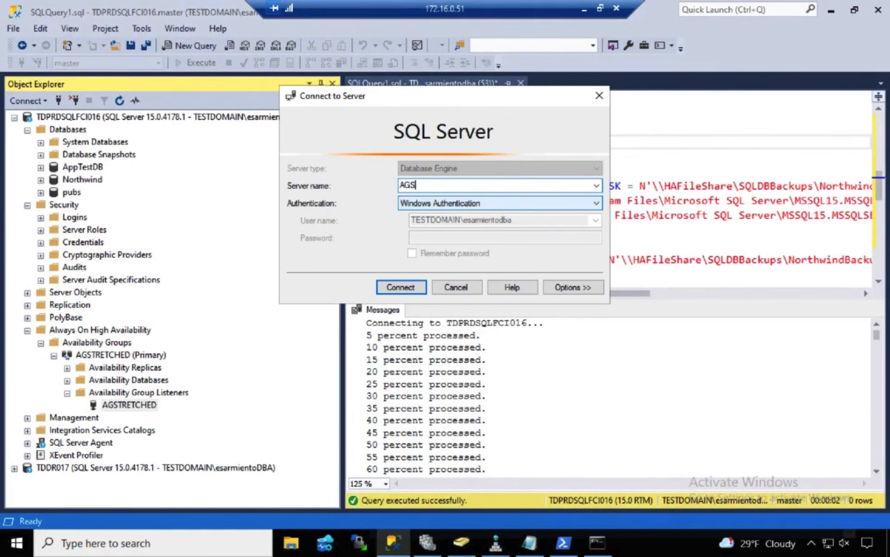
text(TRETCHED)
key(Return)
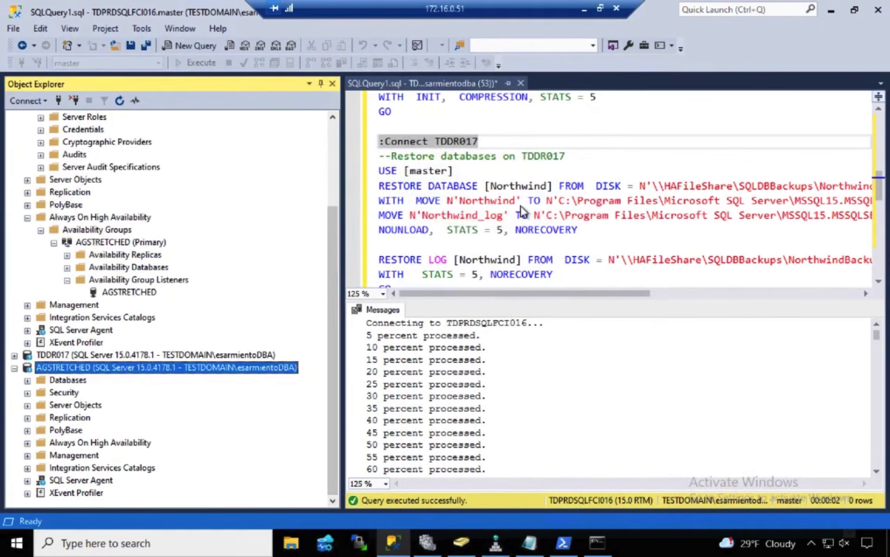
click(27, 379)
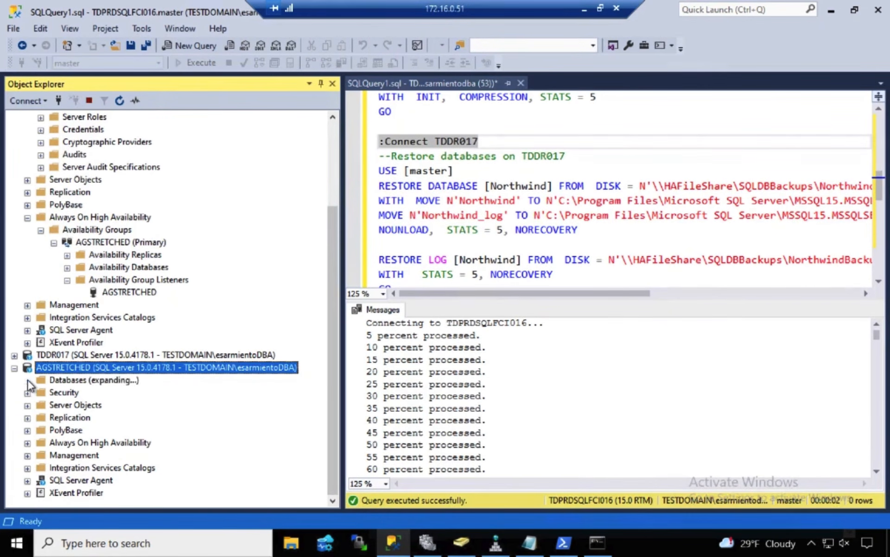